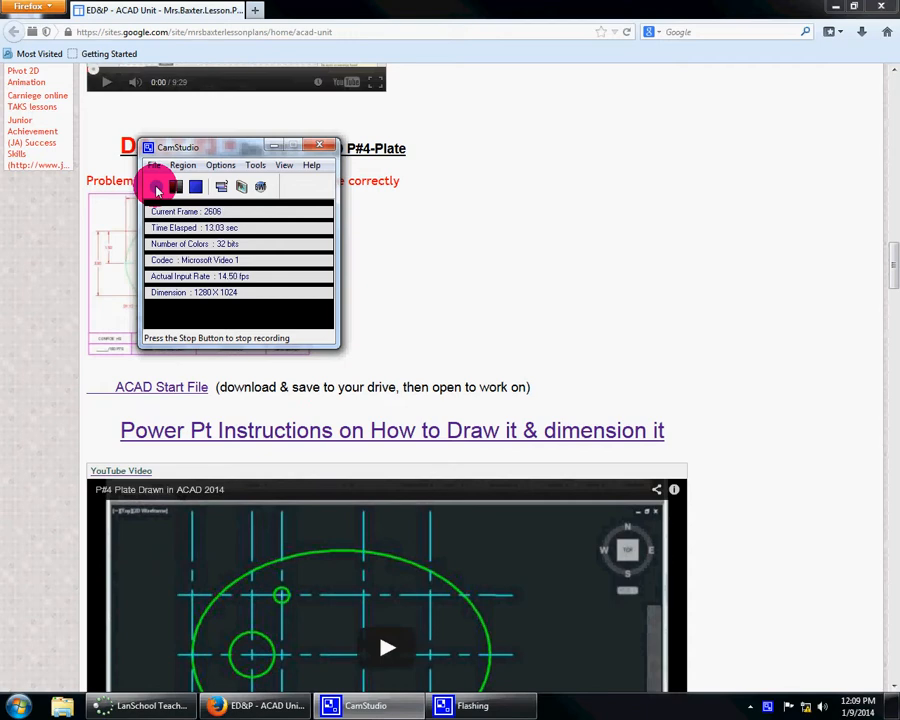
Step: Open the Power Pt instructions for the plate problem and review the slides on opening AutoCAD, OSNAP settings and the finished PLATE drawing
left_click(271, 150)
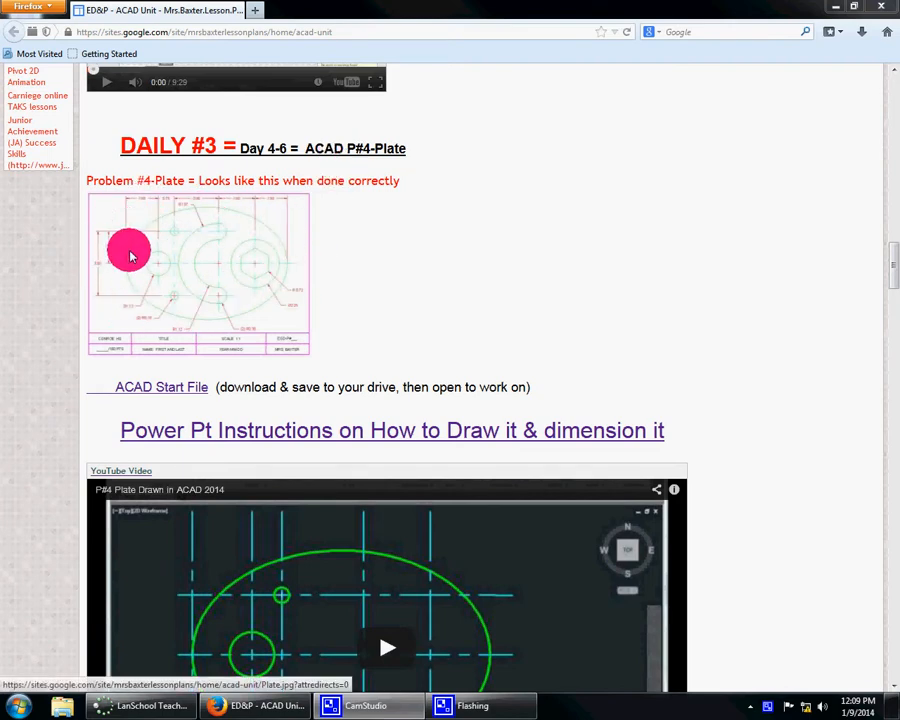
left_click(197, 431)
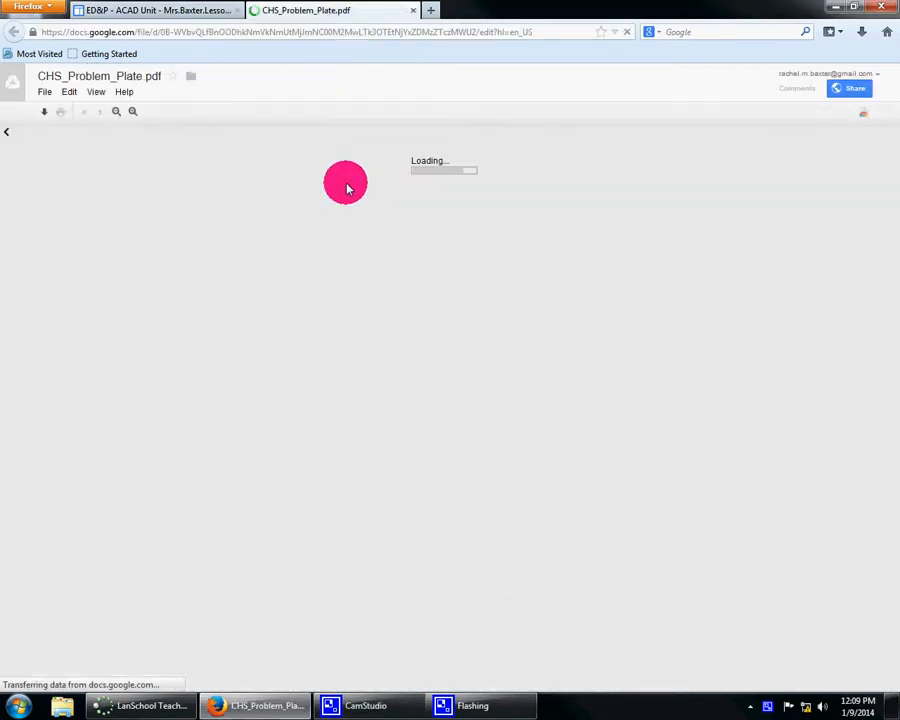
left_click(83, 272)
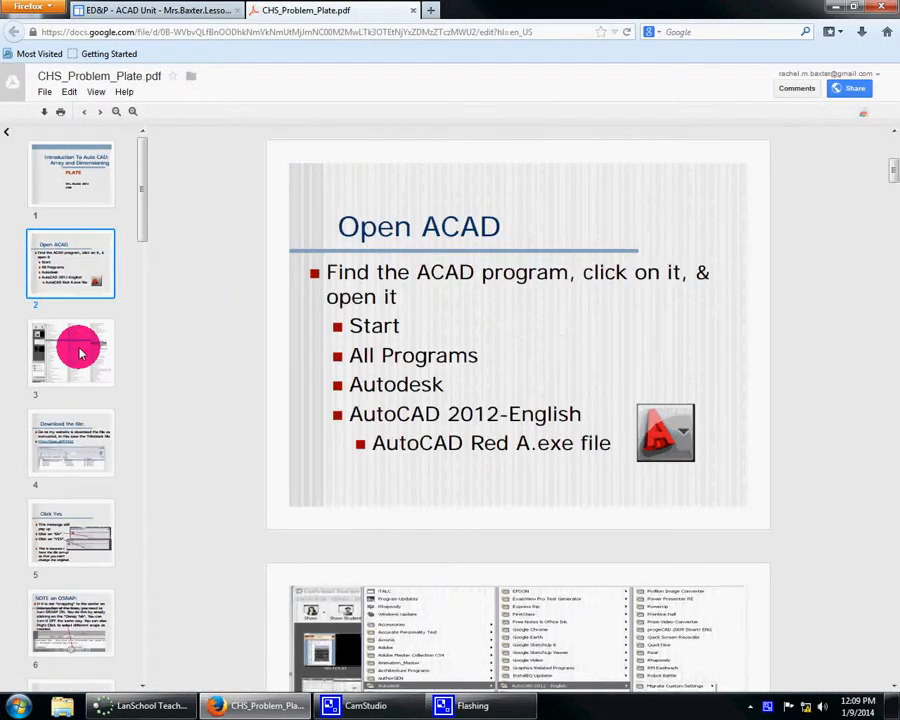
left_click(76, 348)
left_click(80, 438)
left_click(81, 519)
scroll(78, 517, "down", 5)
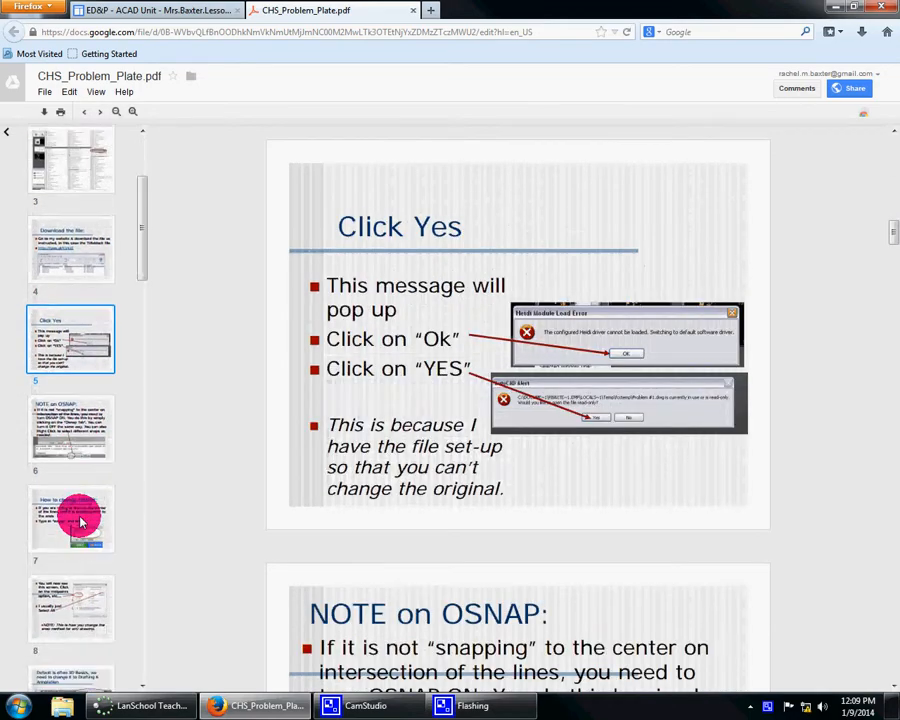
left_click(82, 342)
left_click(62, 420)
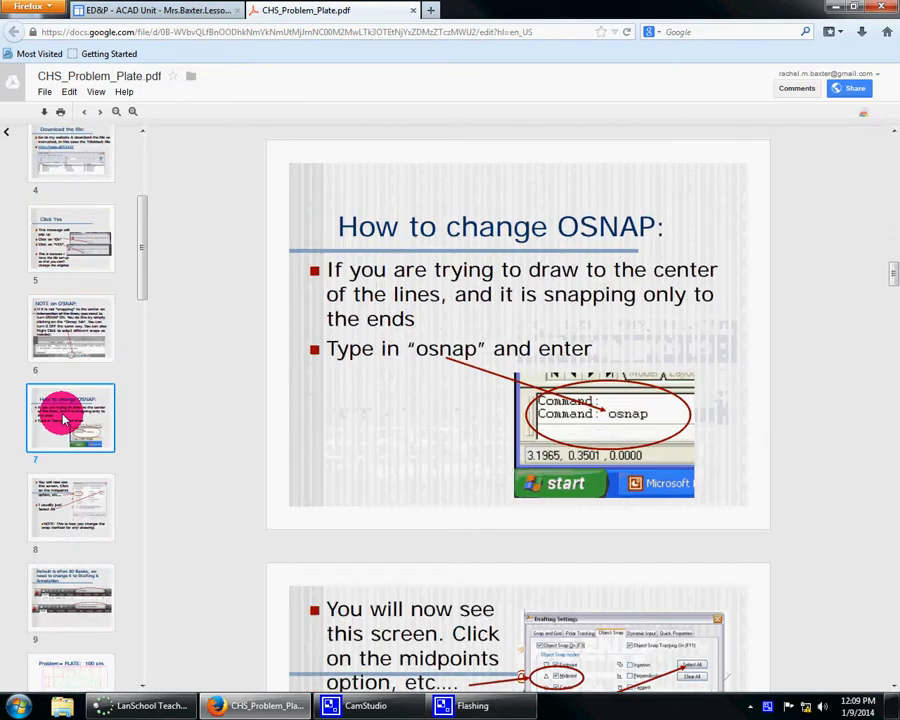
left_click(72, 508)
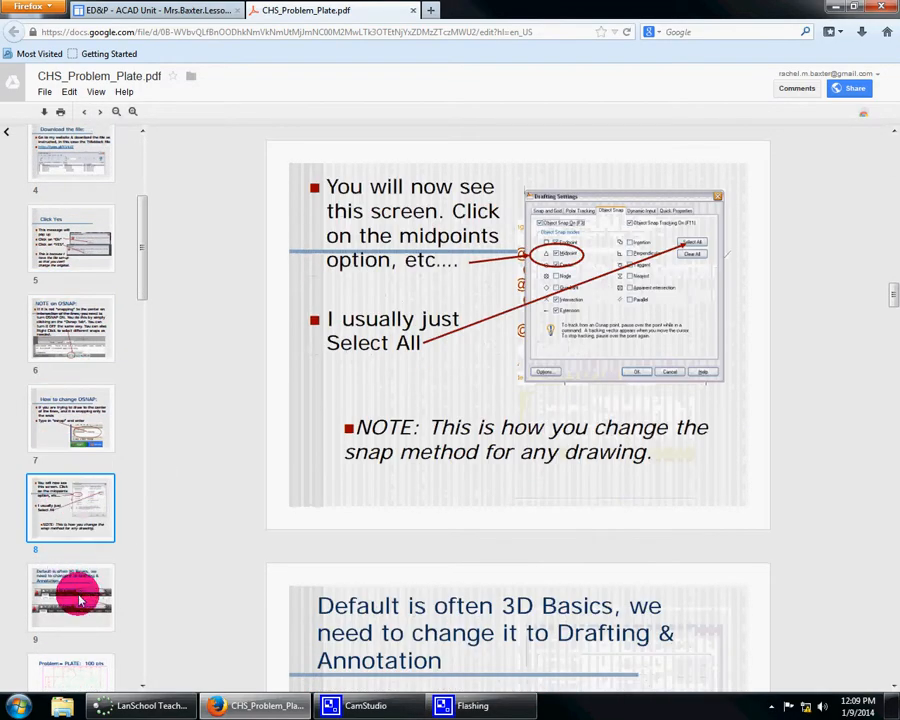
left_click(76, 578)
scroll(80, 590, "down", 2)
left_click(83, 597)
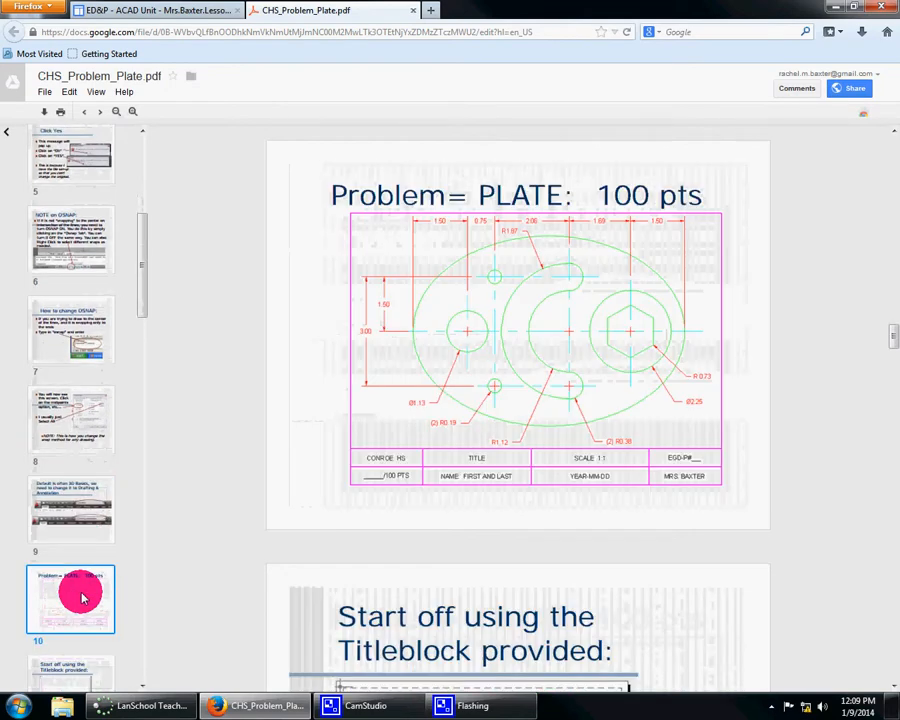
Step: Review the instruction slides on the title block, drawing units, SAVETIME setting, model space and drawing the ellipse
scroll(78, 587, "down", 2)
left_click(78, 587)
left_click(38, 650)
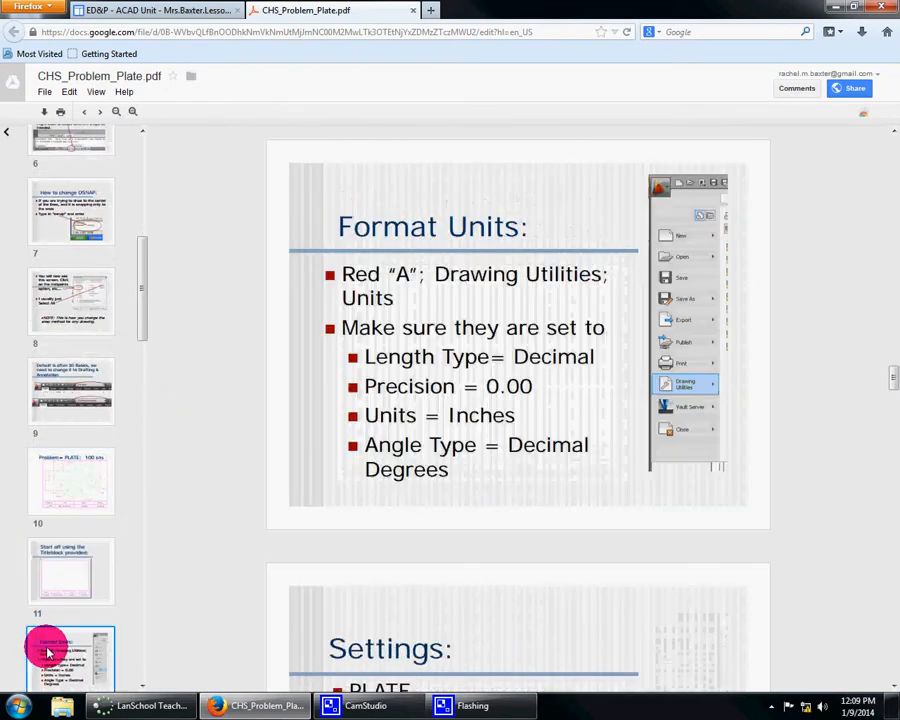
scroll(44, 640, "down", 2)
left_click(46, 644)
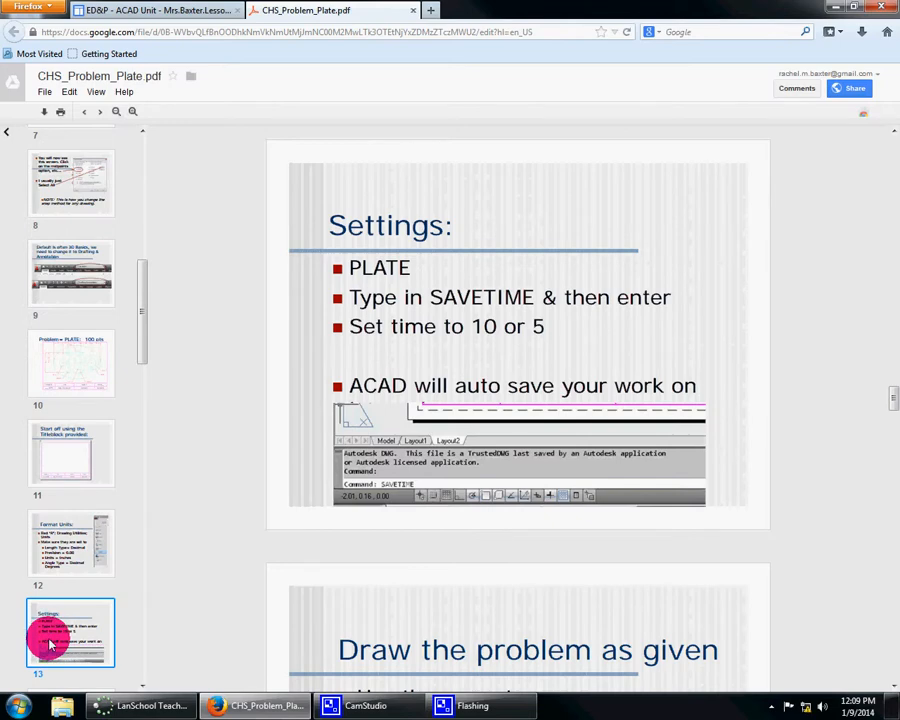
scroll(44, 636, "down", 2)
left_click(54, 622)
scroll(55, 620, "down", 2)
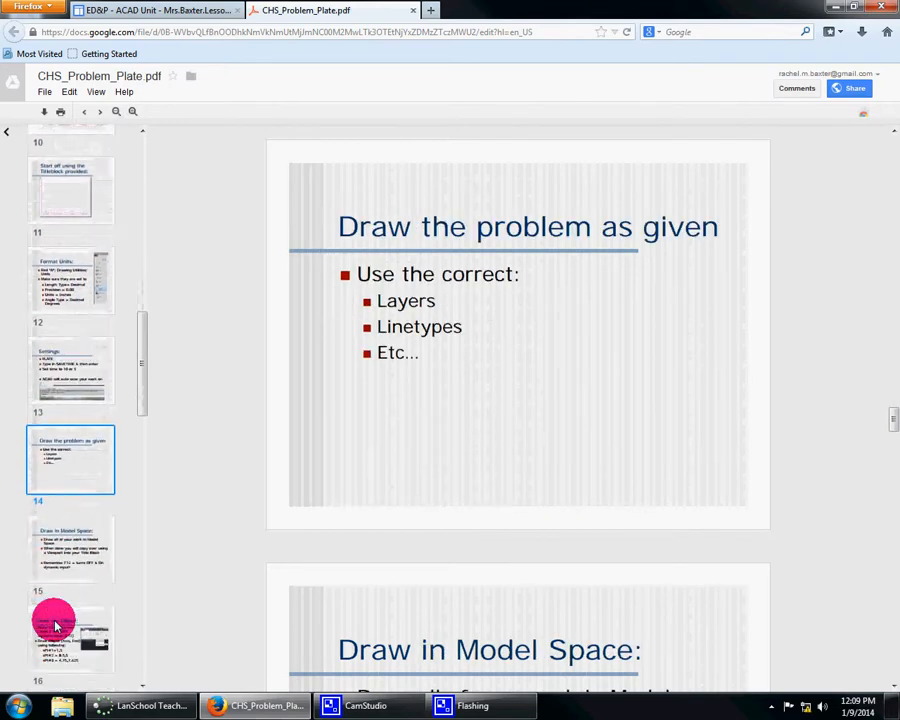
left_click(58, 580)
left_click(80, 622)
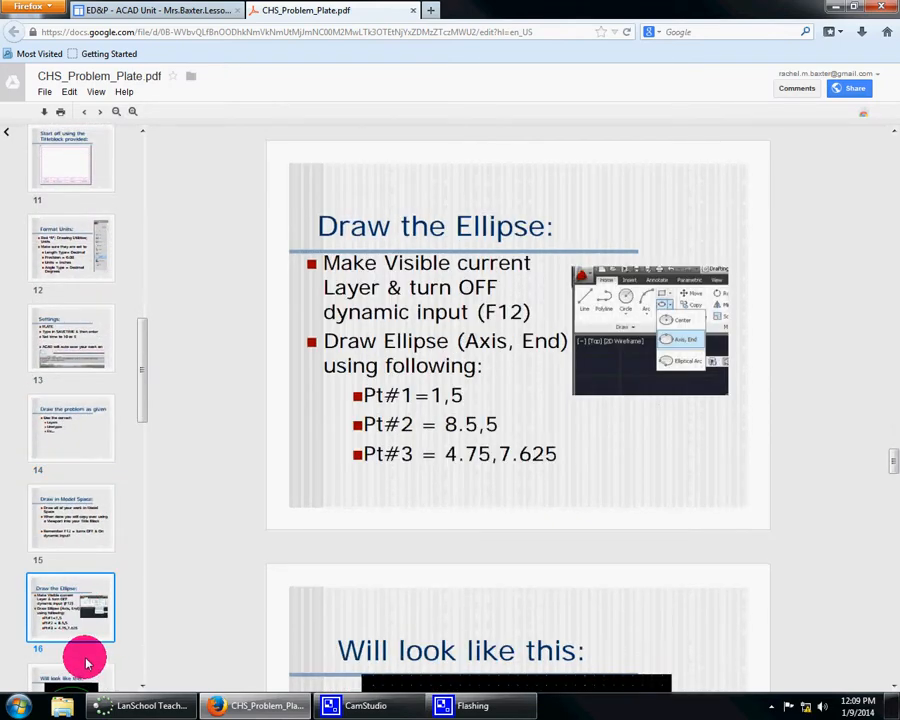
left_click(84, 672)
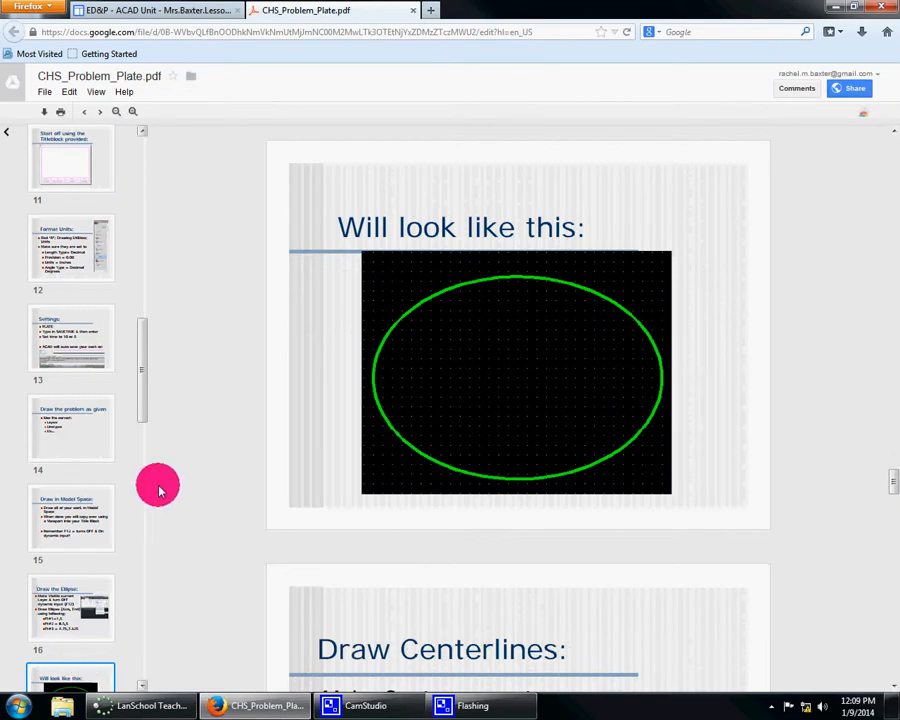
Step: Move the PDF instructions into a separate browser window and open the ACAD start file TitleblockCHS-2012.dwg in AutoCAD
left_click_drag(337, 8, 540, 50)
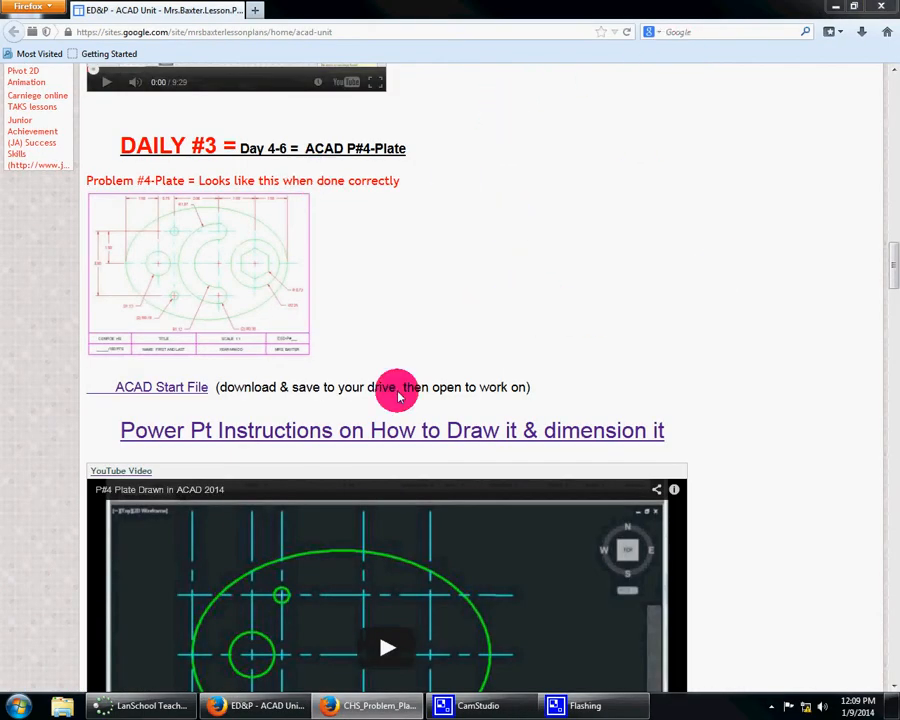
left_click(158, 387)
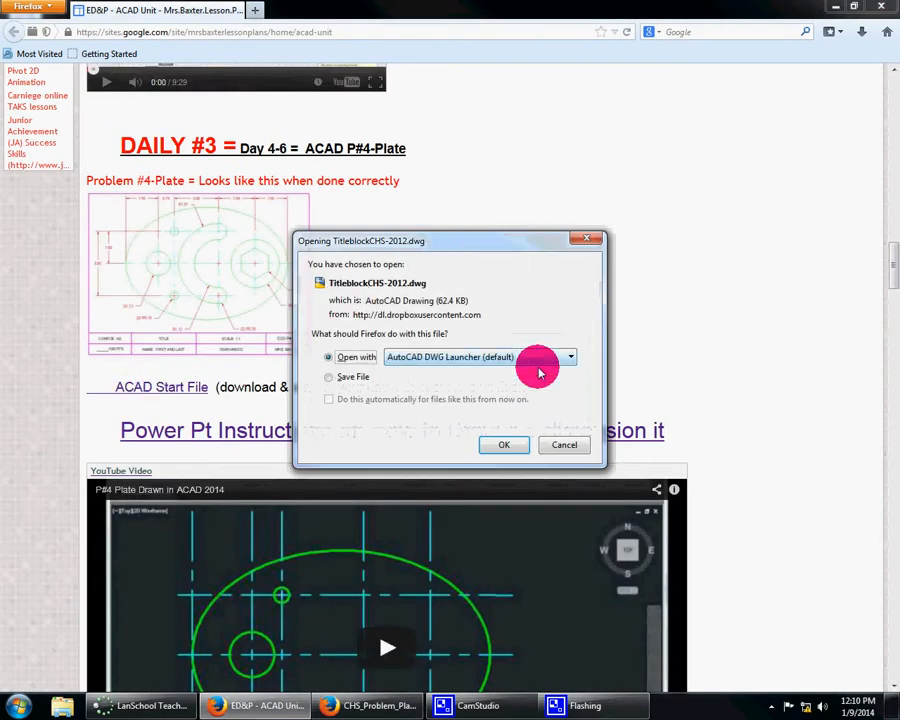
left_click(506, 445)
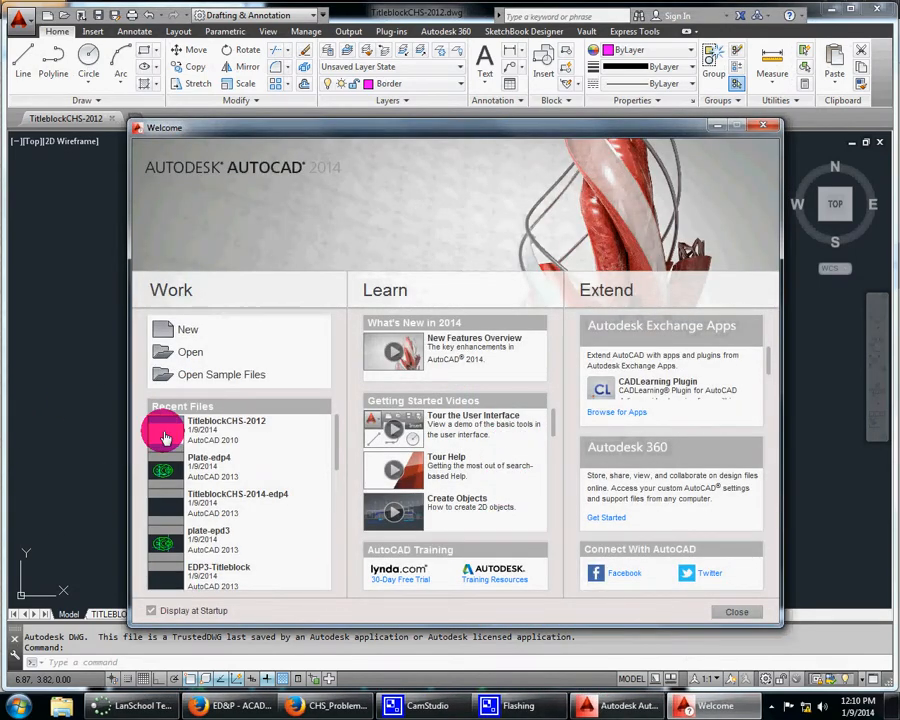
left_click(765, 125)
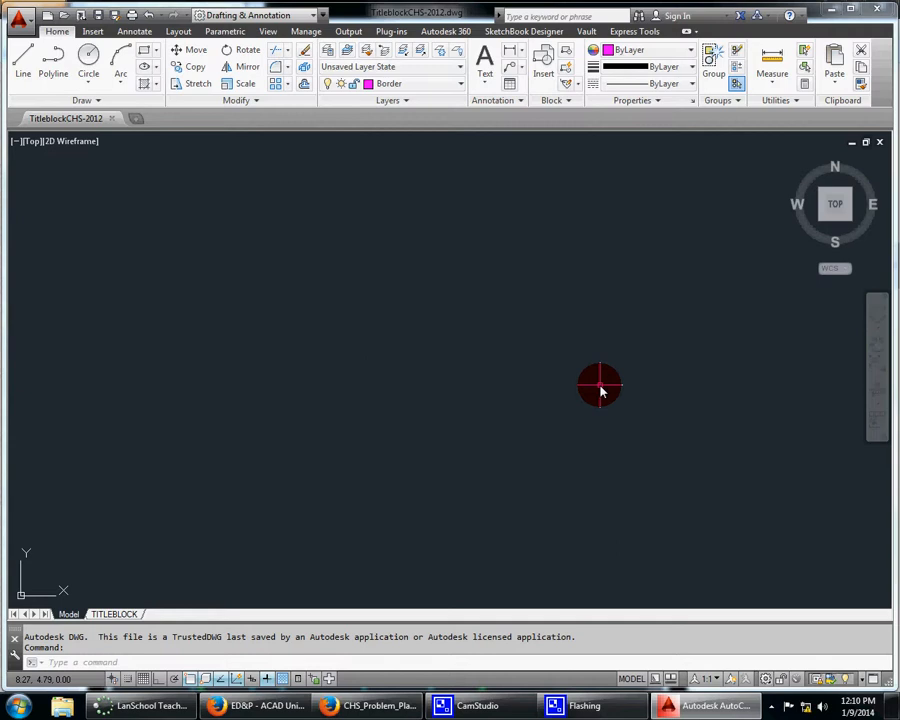
Step: Inspect the TITLEBLOCK layout of the start file and return to model space
left_click(118, 614)
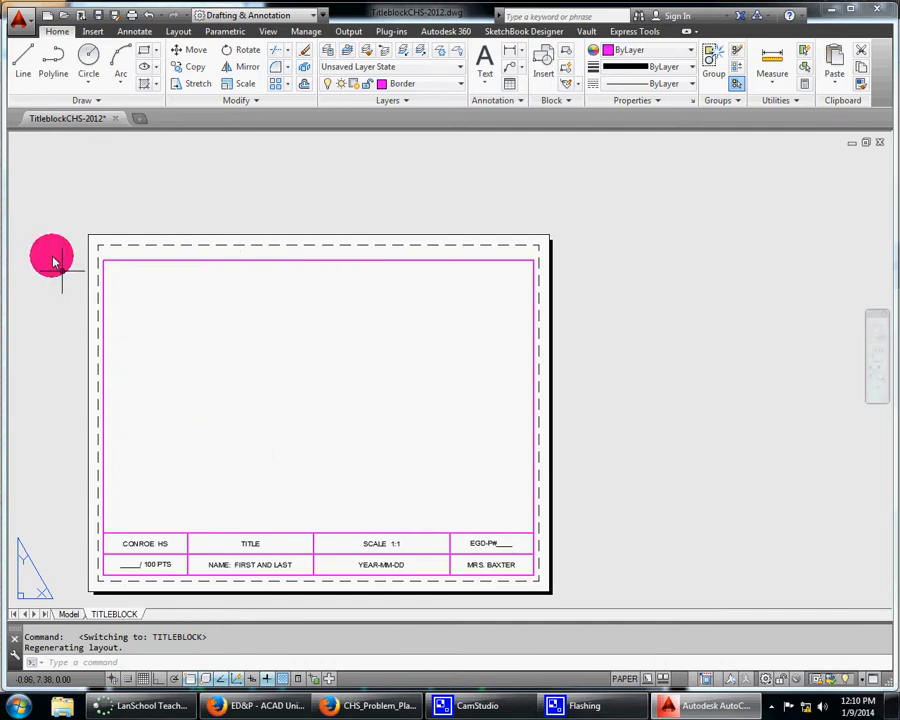
left_click(68, 615)
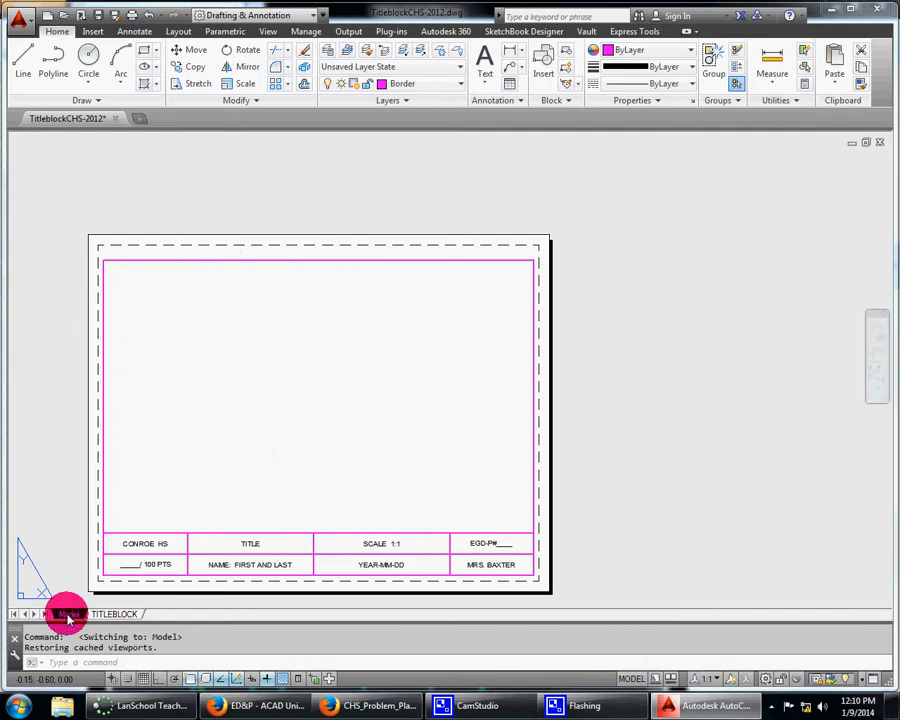
left_click(120, 614)
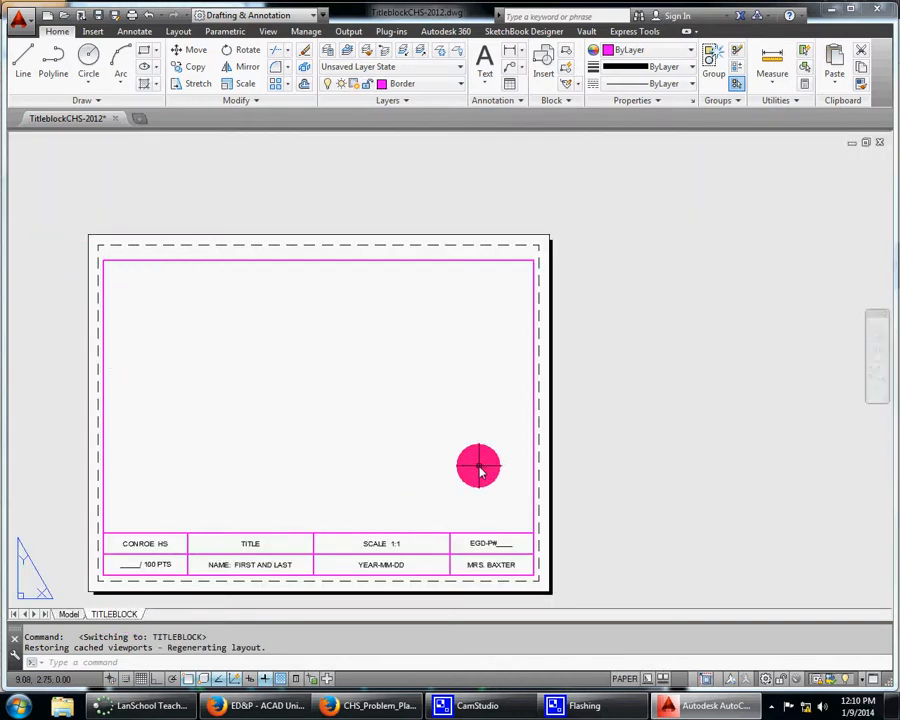
left_click(67, 612)
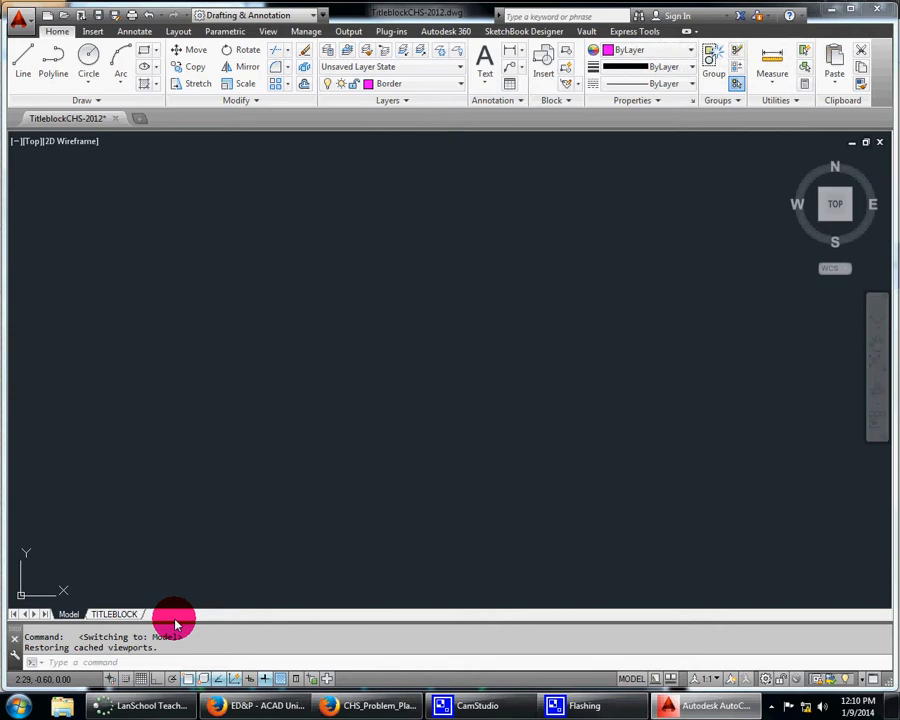
Step: Begin saving a copy of the start drawing and choose the ACAD folder on the U: drive as its location
left_click(22, 20)
left_click(52, 188)
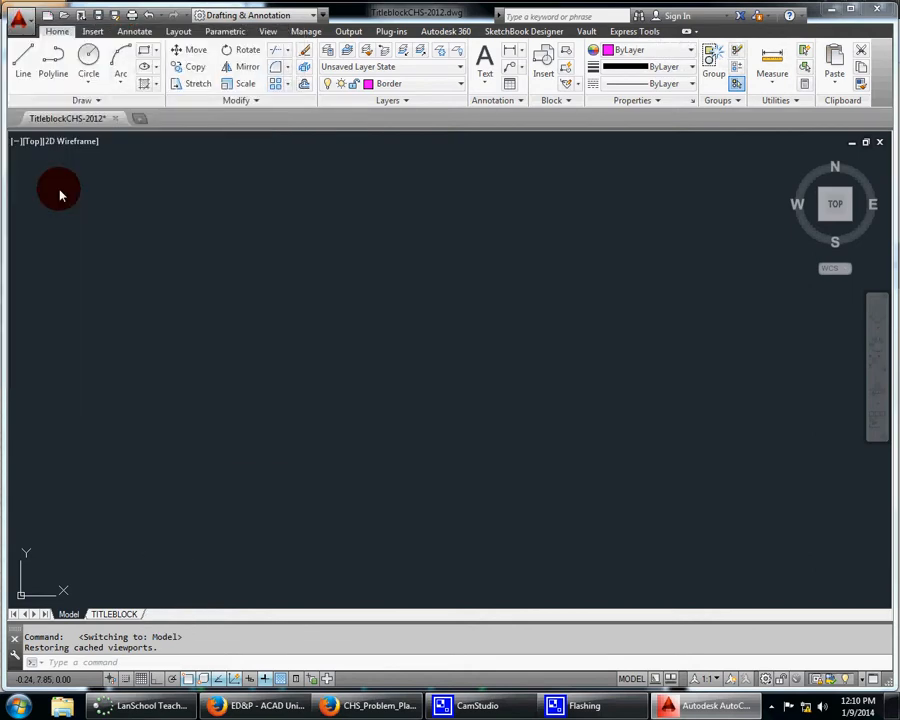
left_click(443, 200)
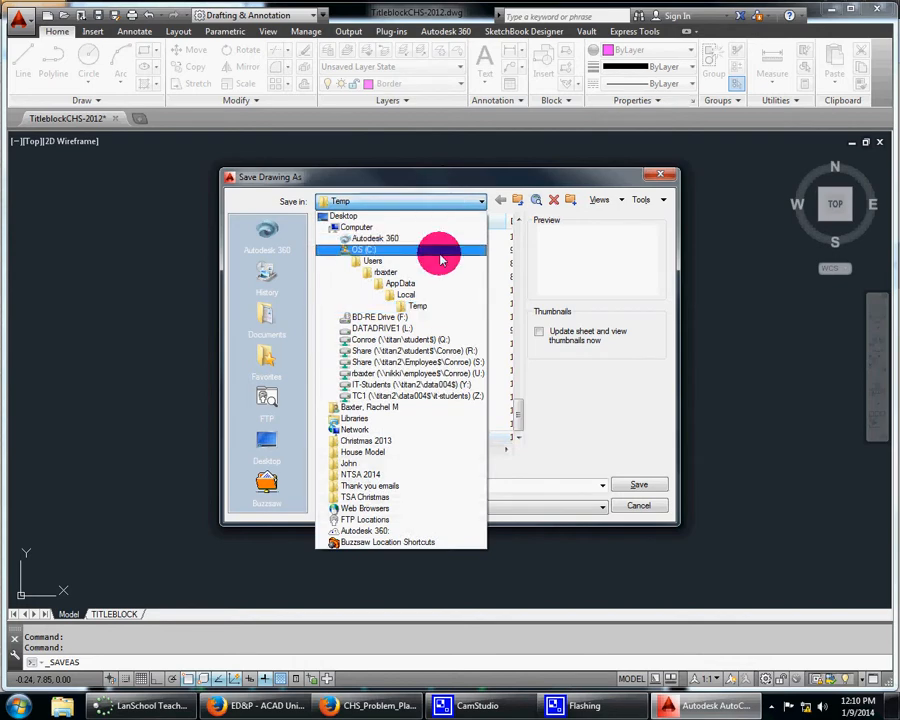
left_click(404, 373)
scroll(400, 330, "up", 10)
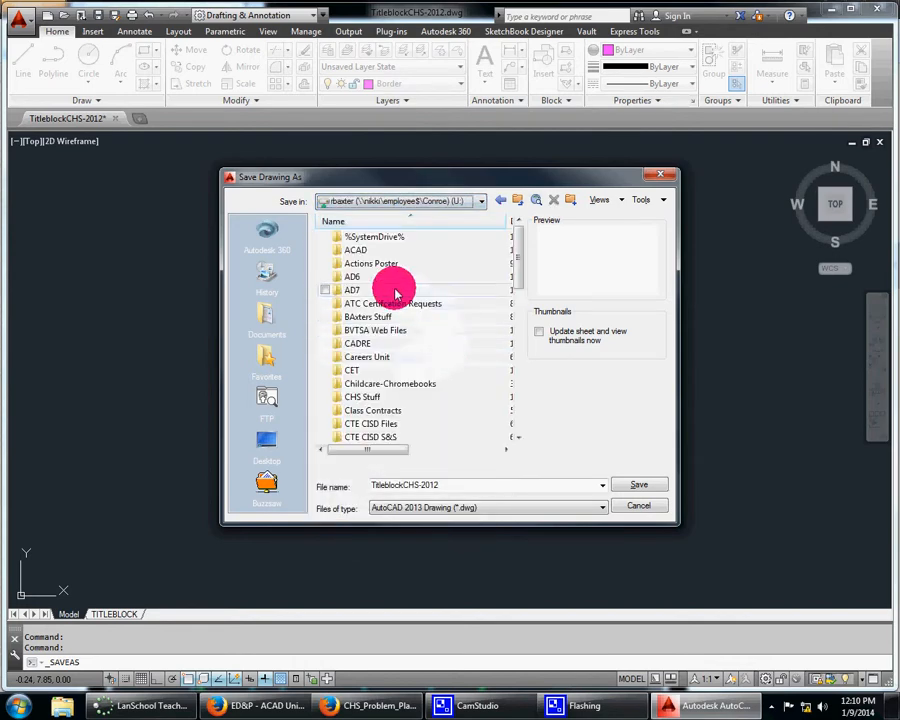
double_click(350, 252)
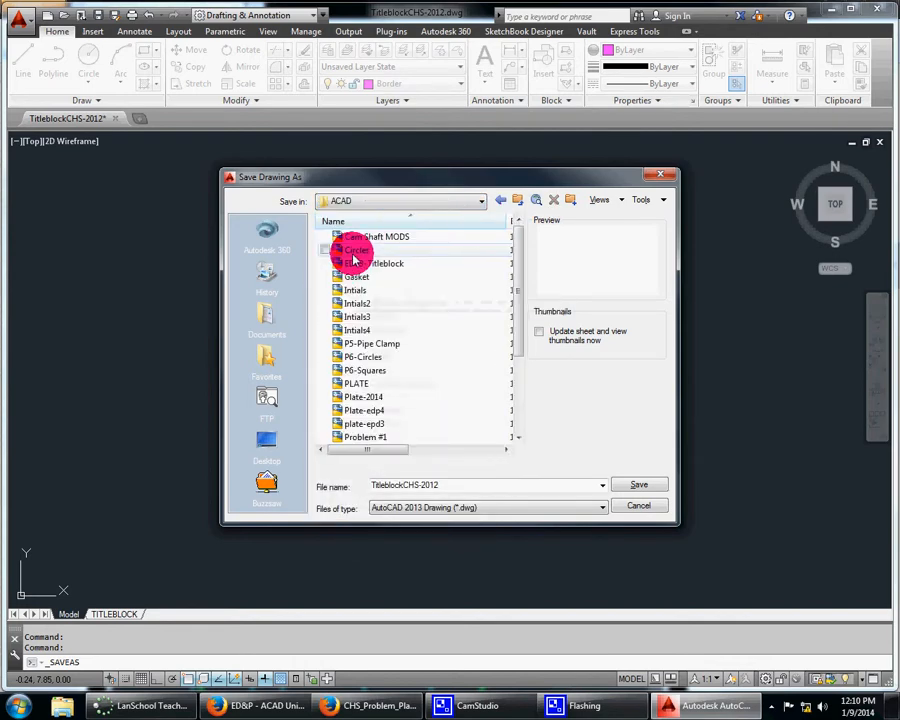
Step: Name the copy TitleblockCHS-EDP3-2014 and save it
left_click(447, 489)
left_click(447, 489)
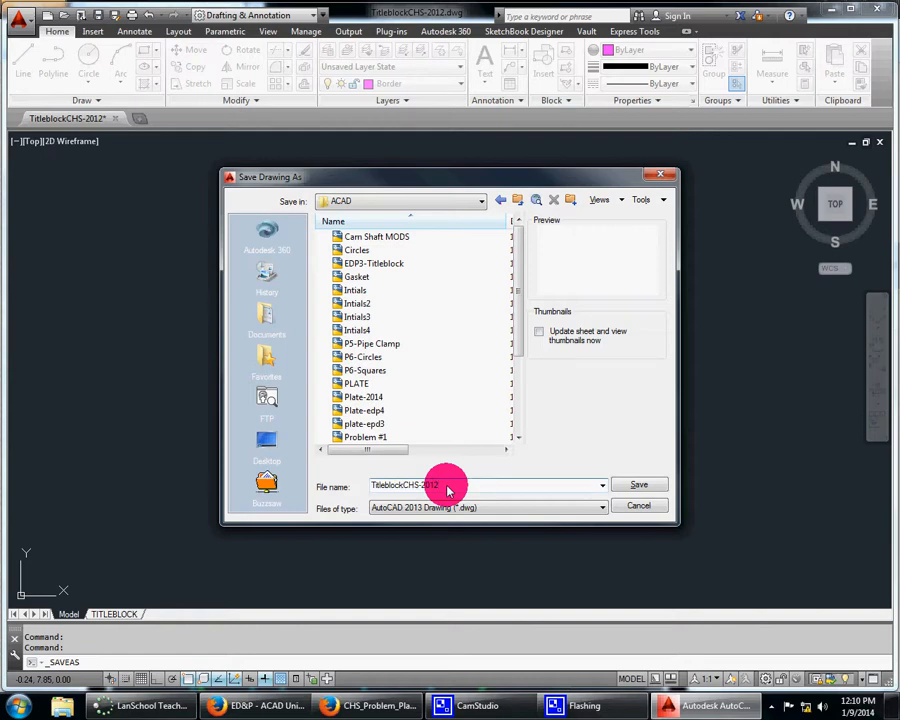
key("BackSpace")
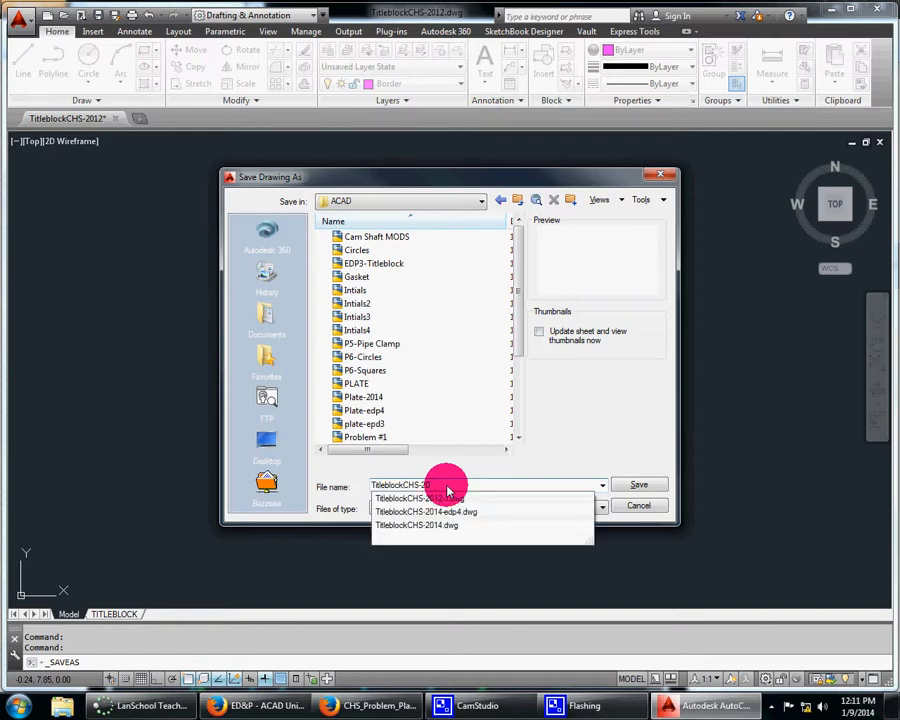
key("BackSpace")
type("EDP3-2014")
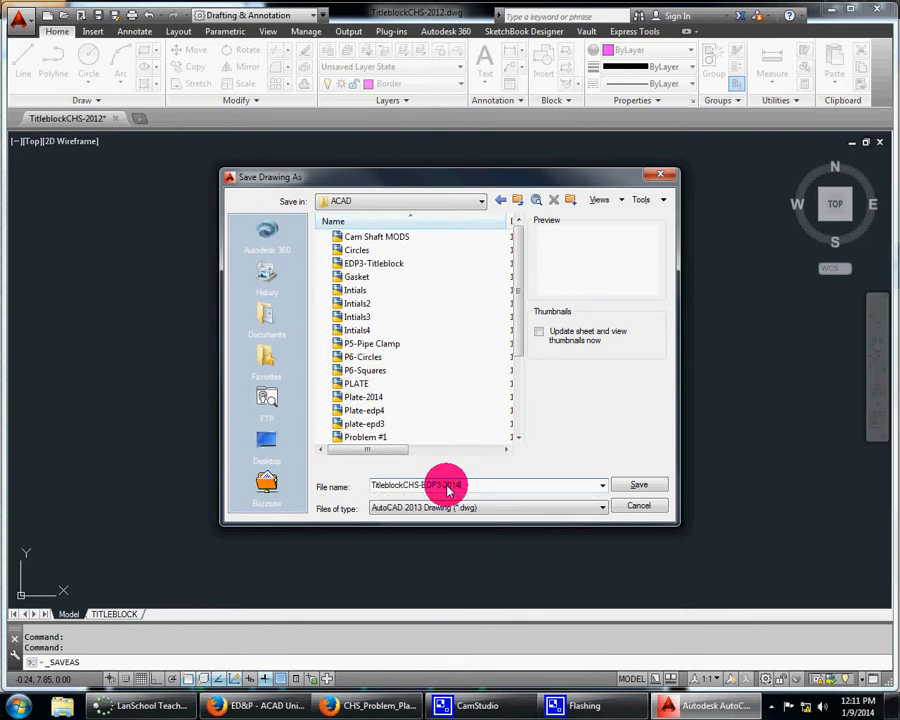
key("Return")
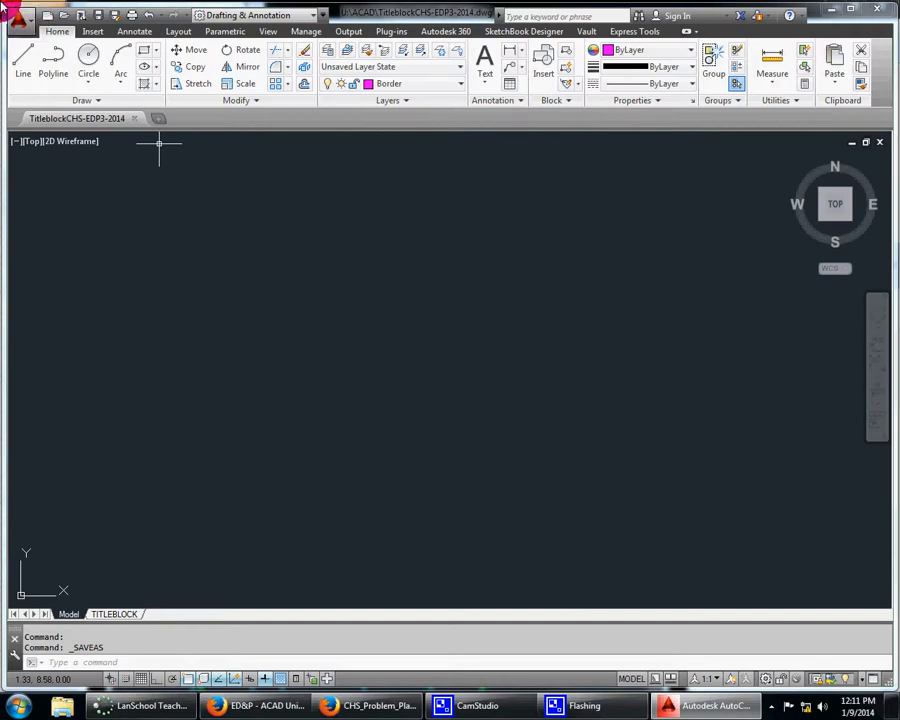
Step: Save another copy of the title block drawing in the ACAD folder as P#4-Plate-EDP3
left_click(20, 20)
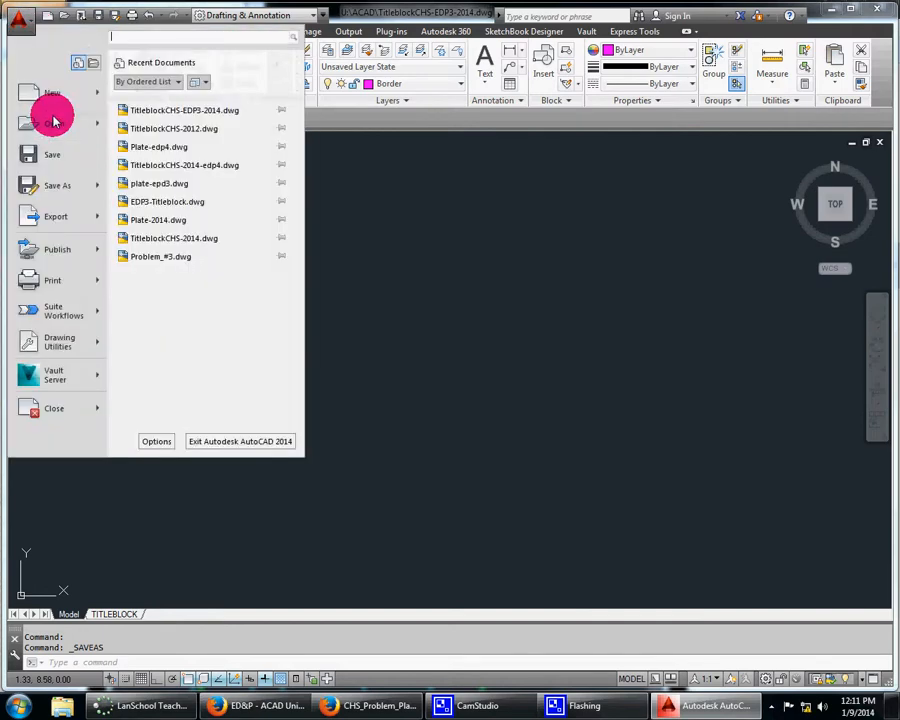
left_click(50, 186)
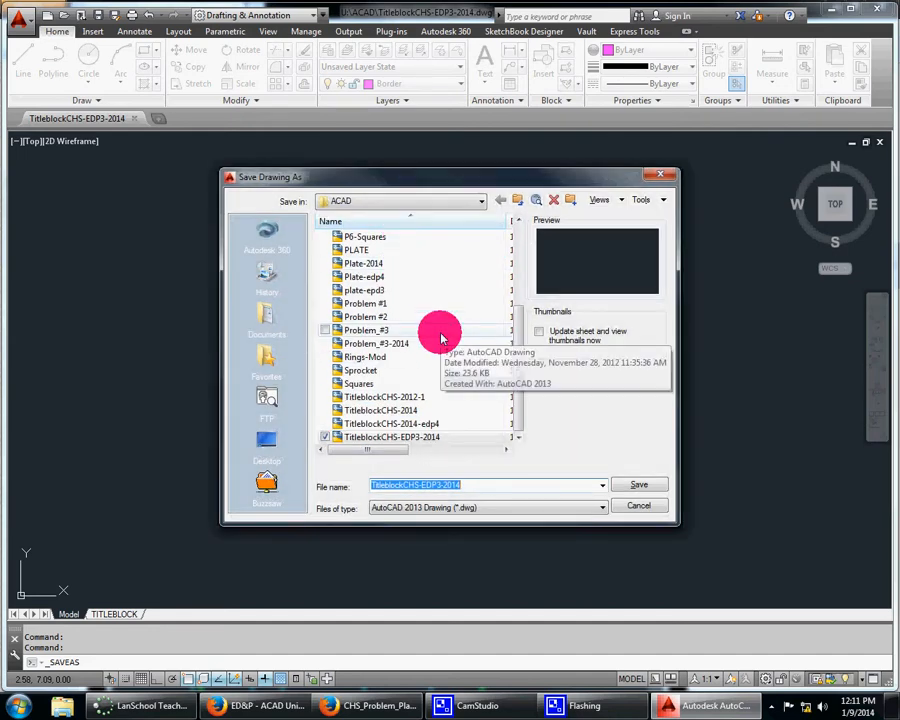
type("P")
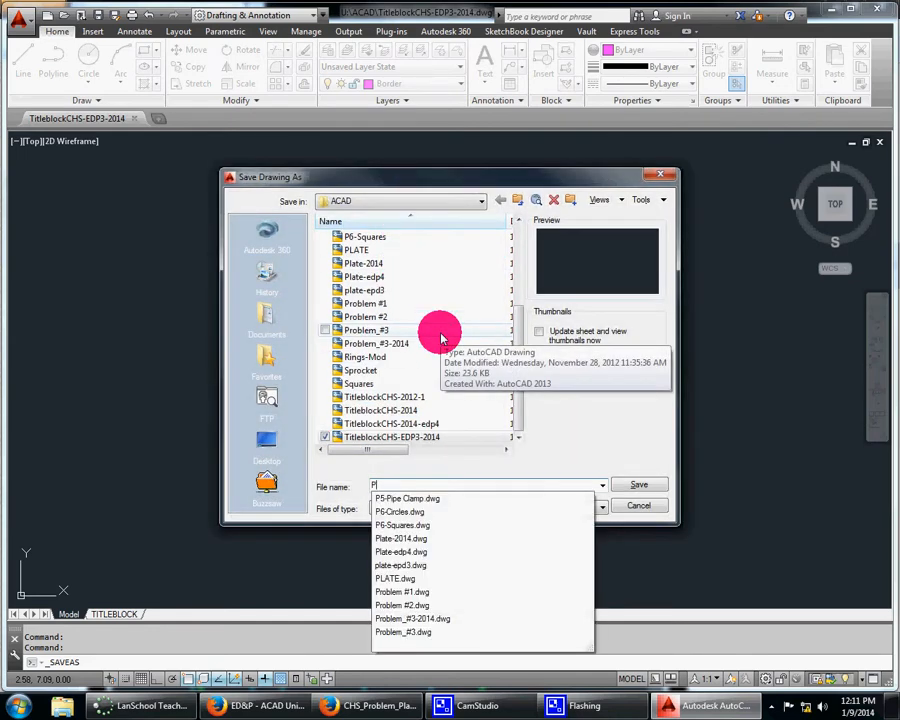
type("#4-P")
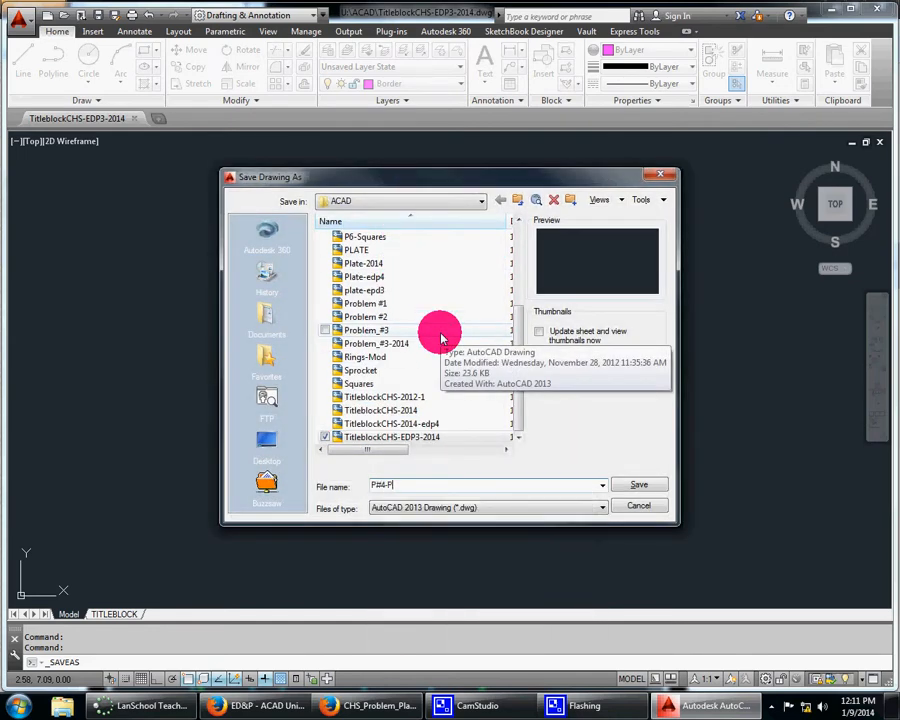
type("late-EDP3")
key("Return")
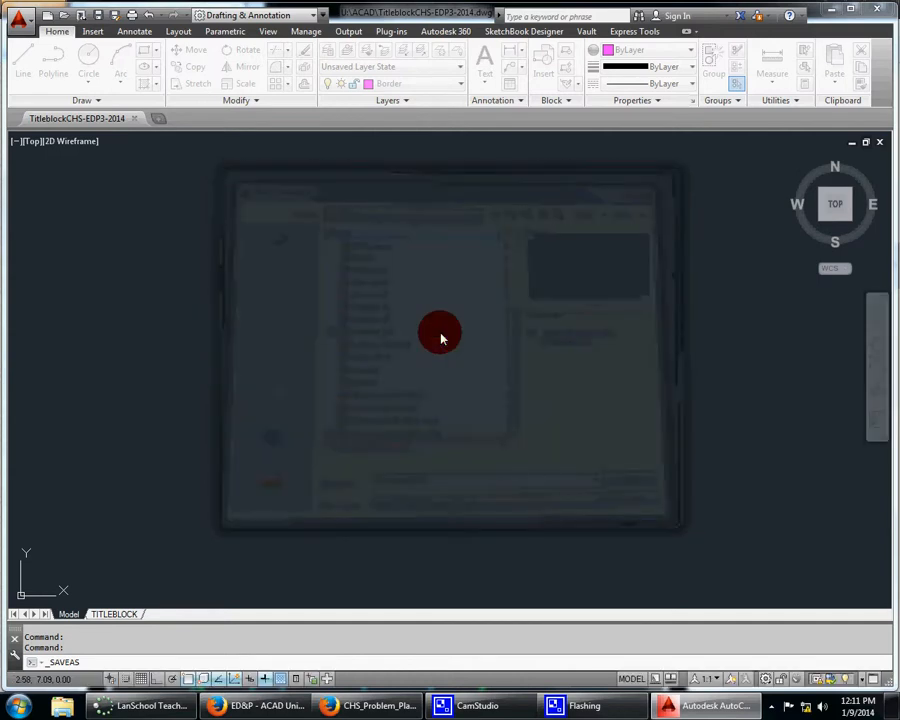
Step: Check the title block layout of the plate drawing and go back to model space
left_click(116, 614)
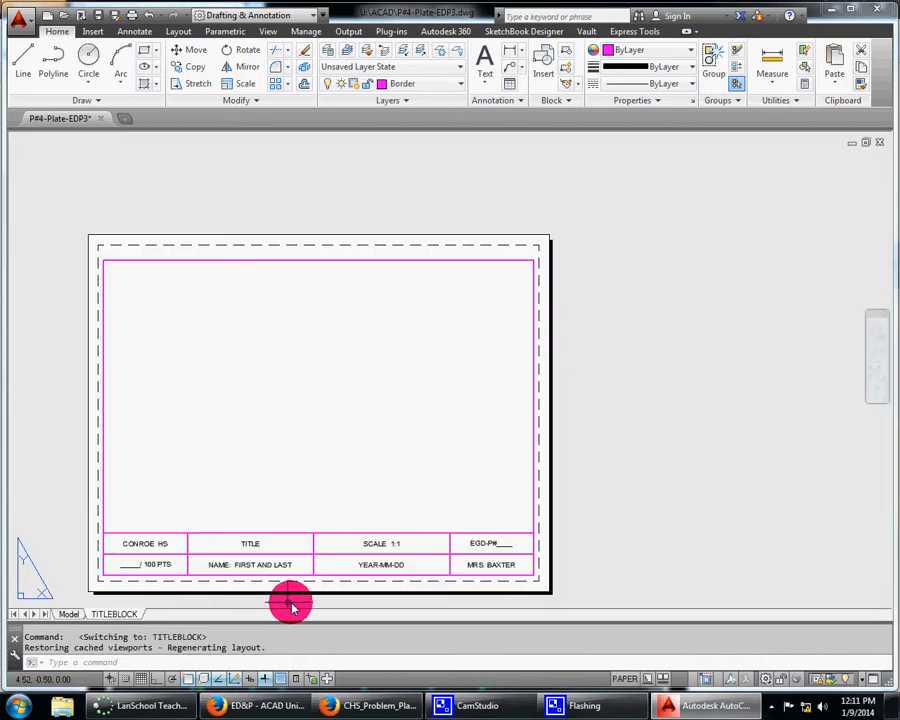
left_click(70, 614)
Step: Set the automatic save interval (SAVETIME) of the drawing to 5 minutes
type("sav")
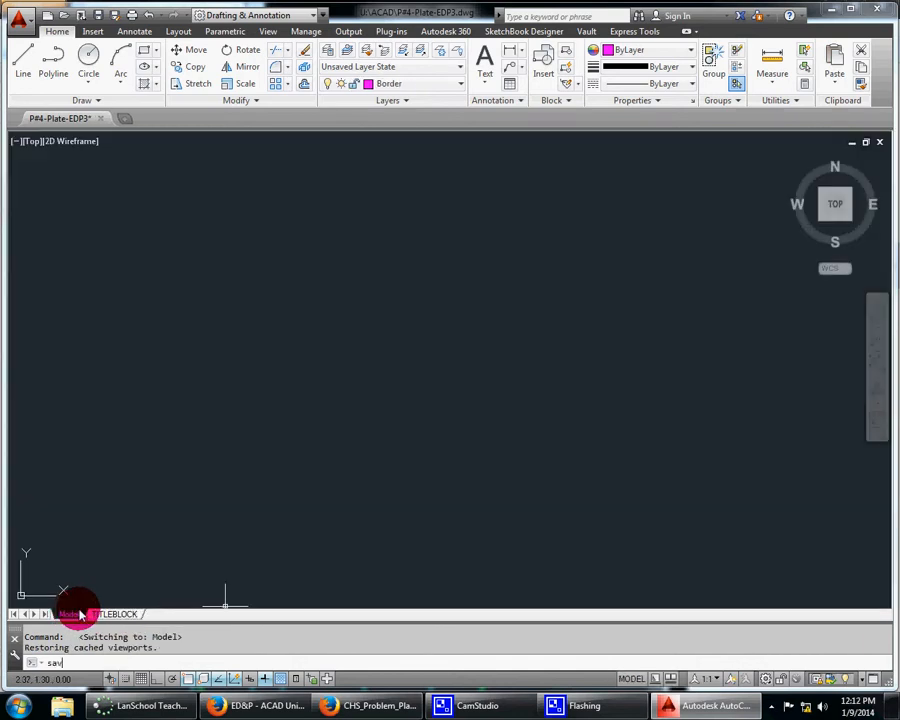
type("etime")
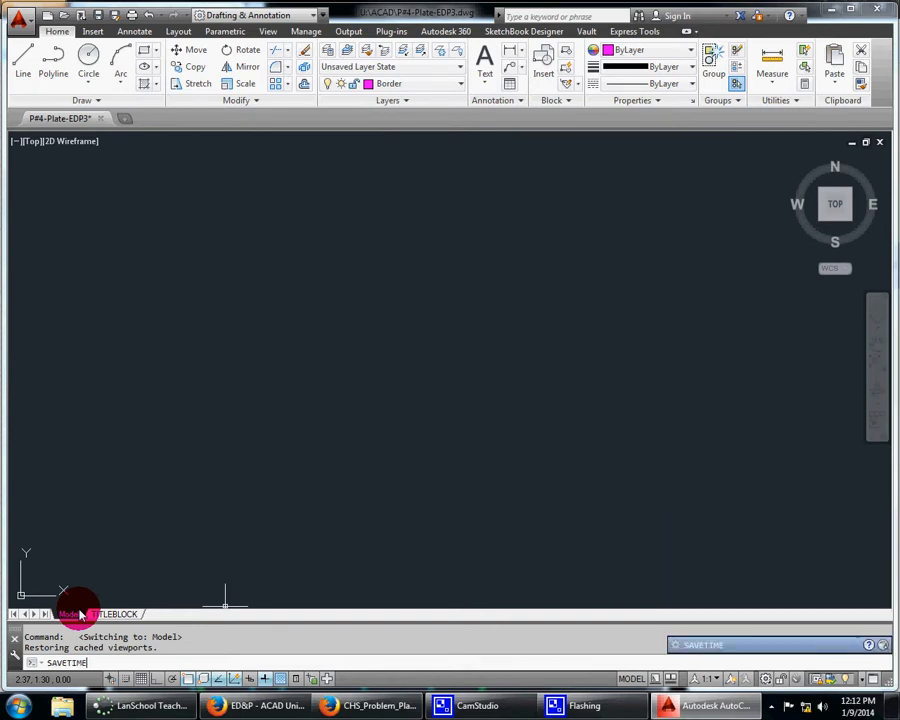
key("Return")
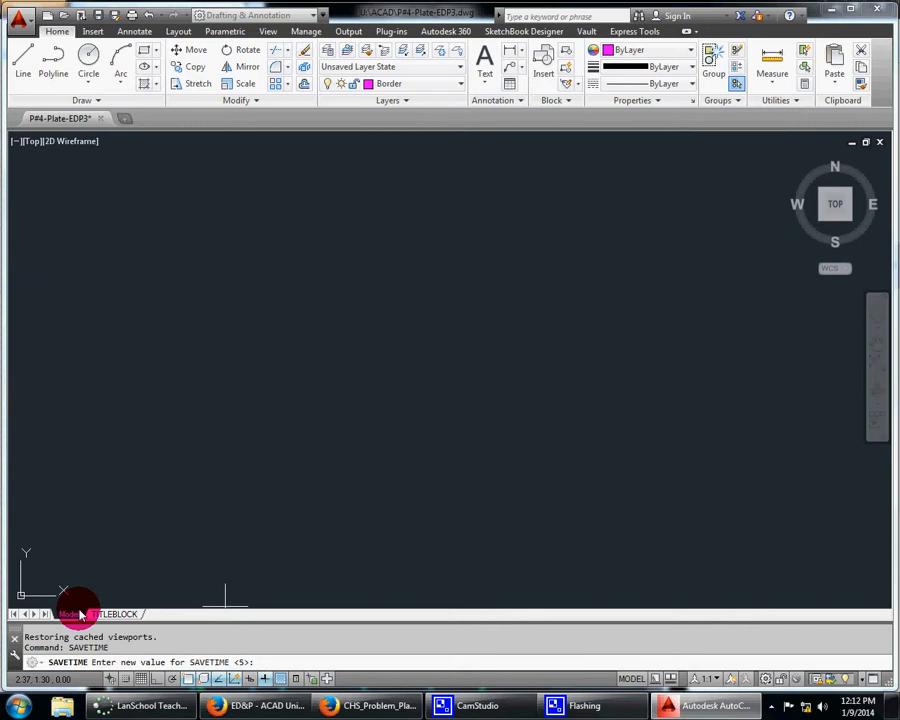
key("Return")
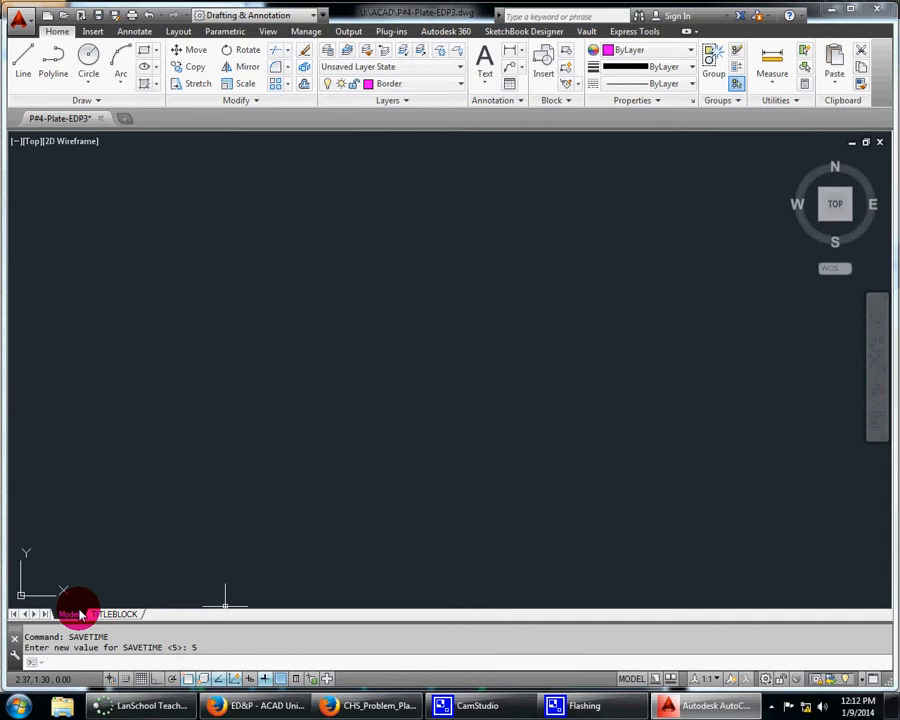
Step: Clear the running object snap modes and turn all of them on in the object snap settings
type("osnap")
key("Return")
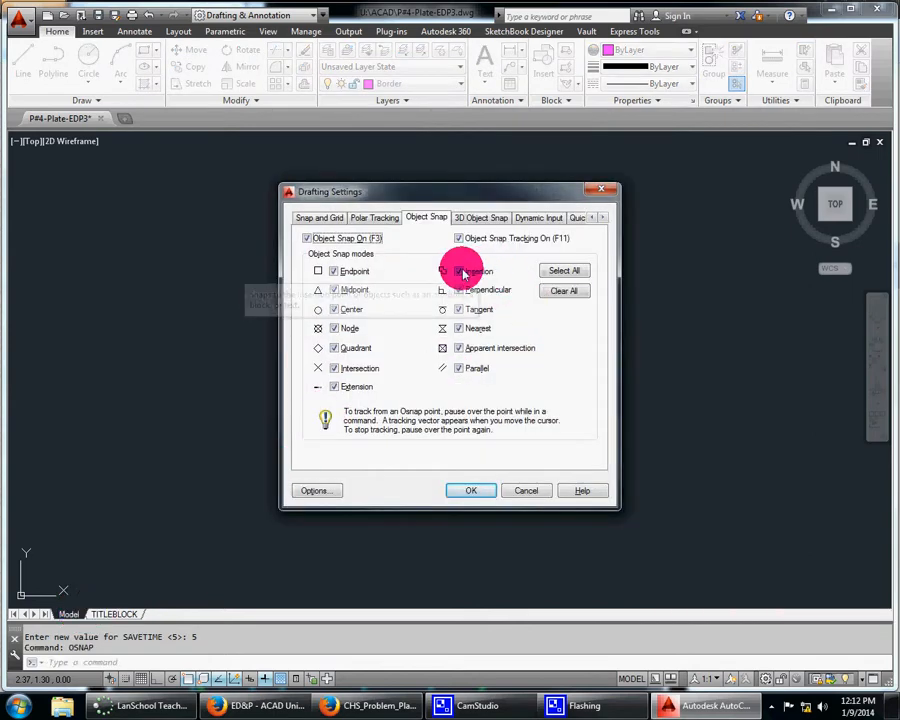
left_click(563, 290)
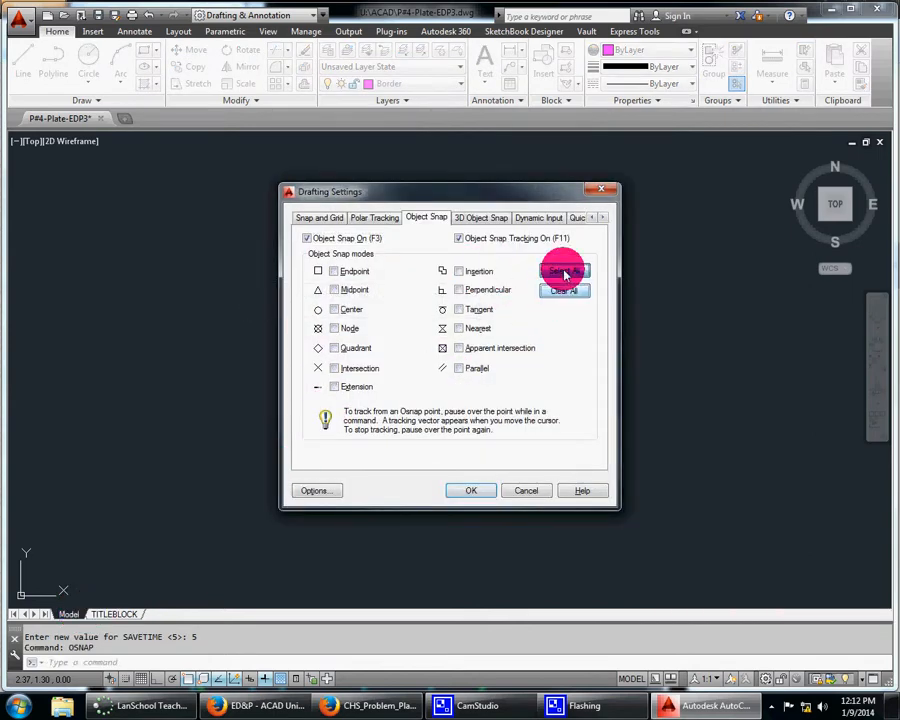
left_click(563, 270)
left_click(476, 491)
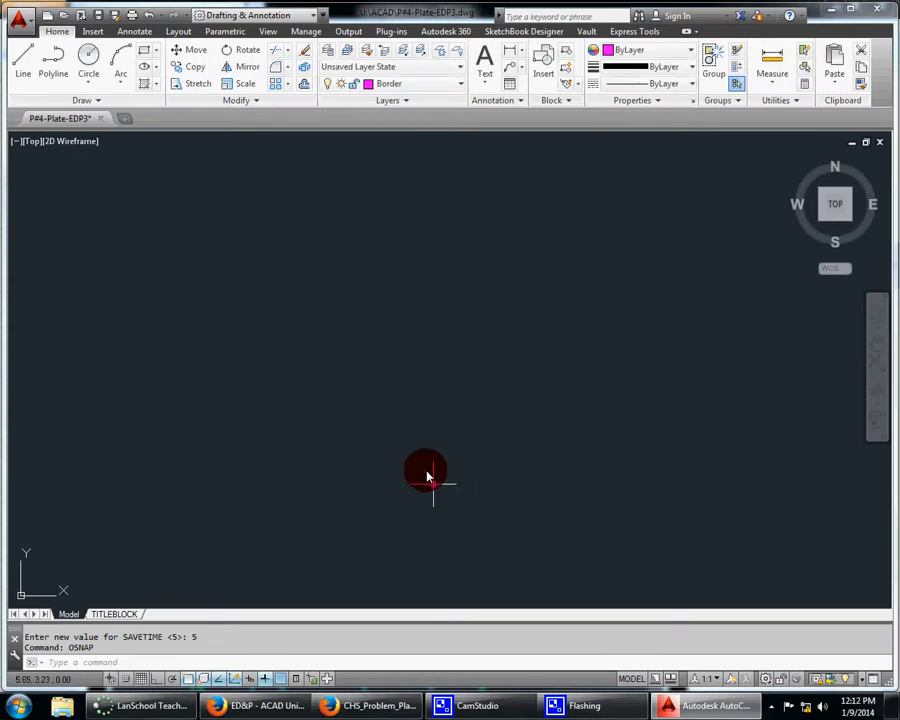
left_click(88, 58)
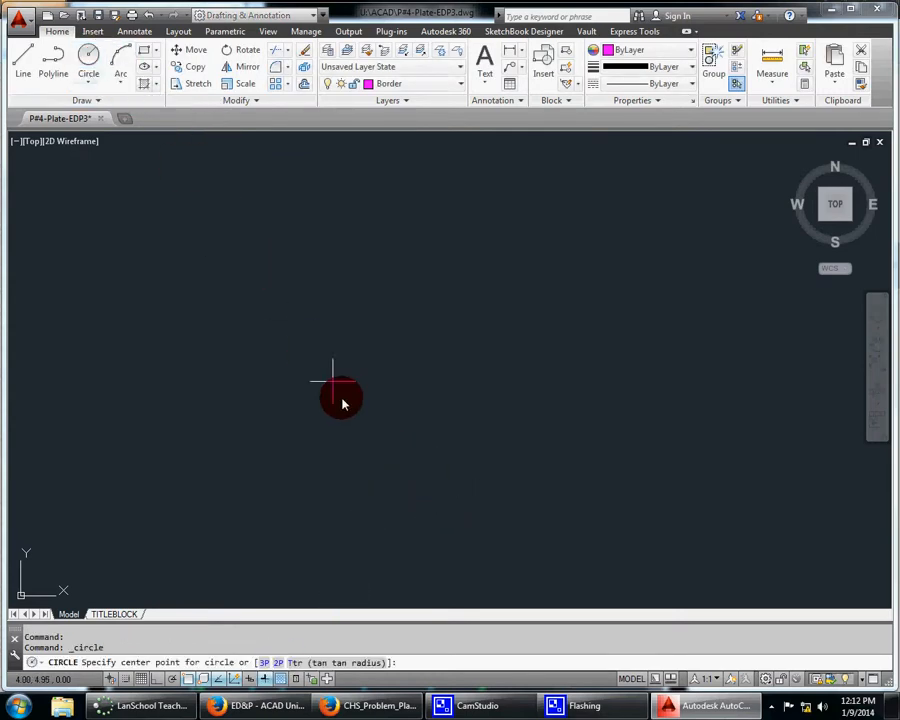
left_click(315, 294)
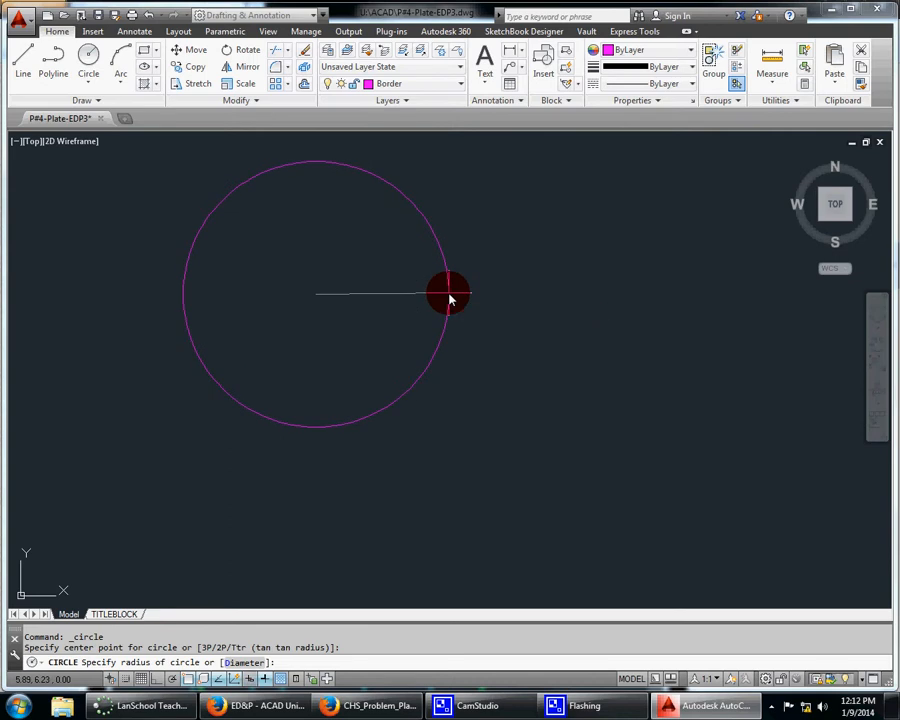
key("Escape")
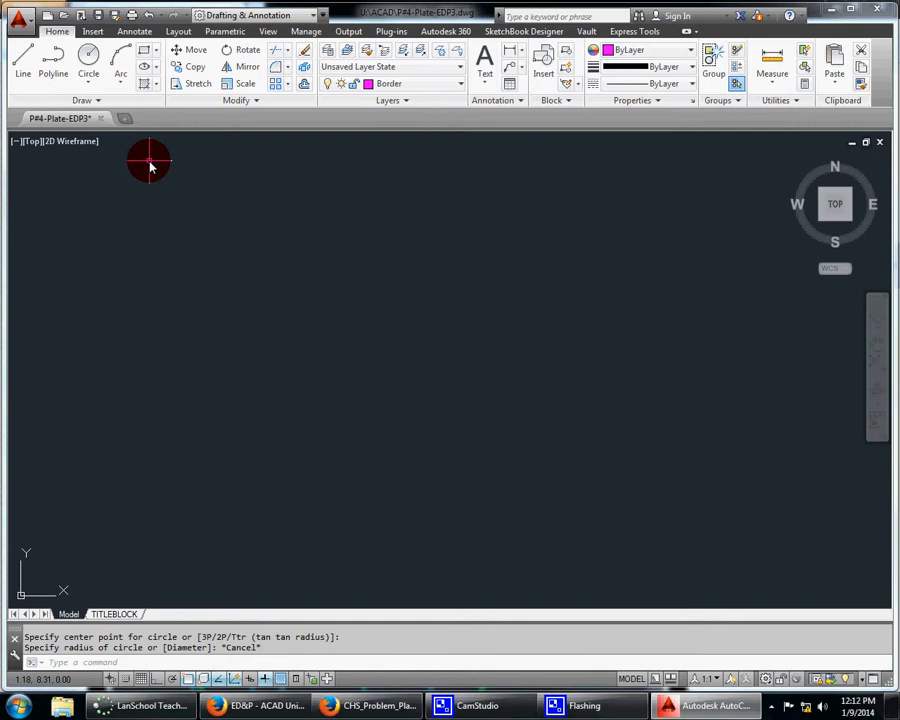
Step: Open the drawing units settings and review the length type, precision, insertion scale and lighting unit options
left_click(28, 26)
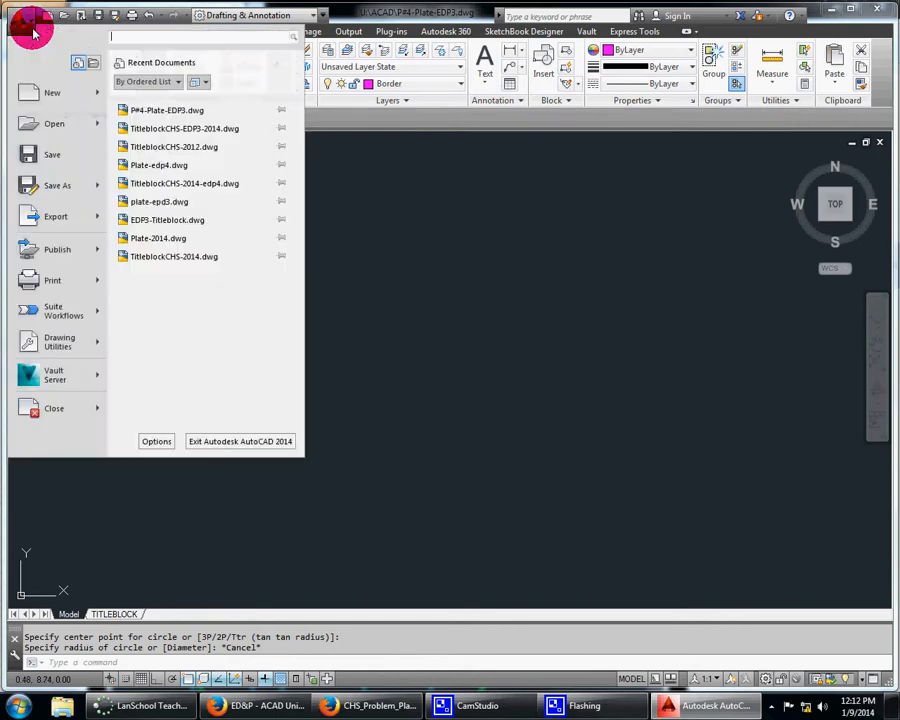
mouse_move(68, 342)
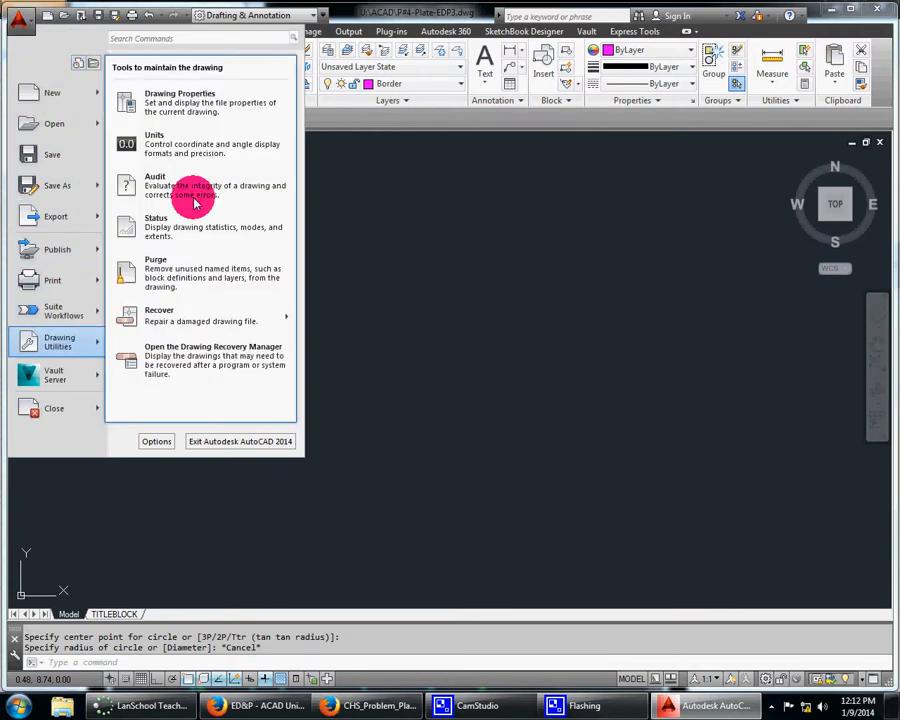
left_click(217, 139)
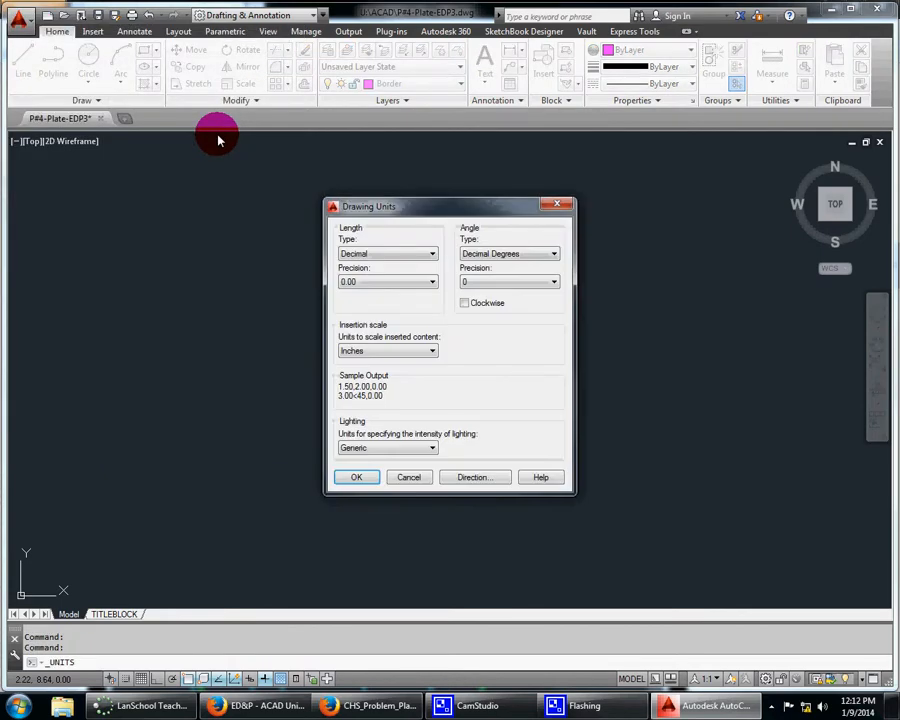
left_click(412, 256)
left_click(422, 282)
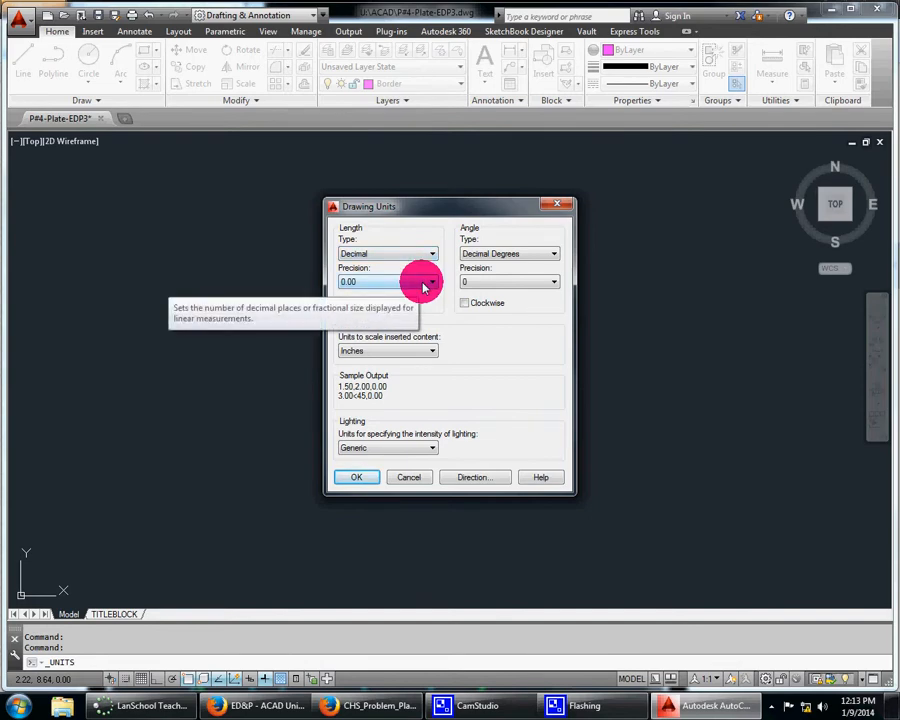
left_click(414, 352)
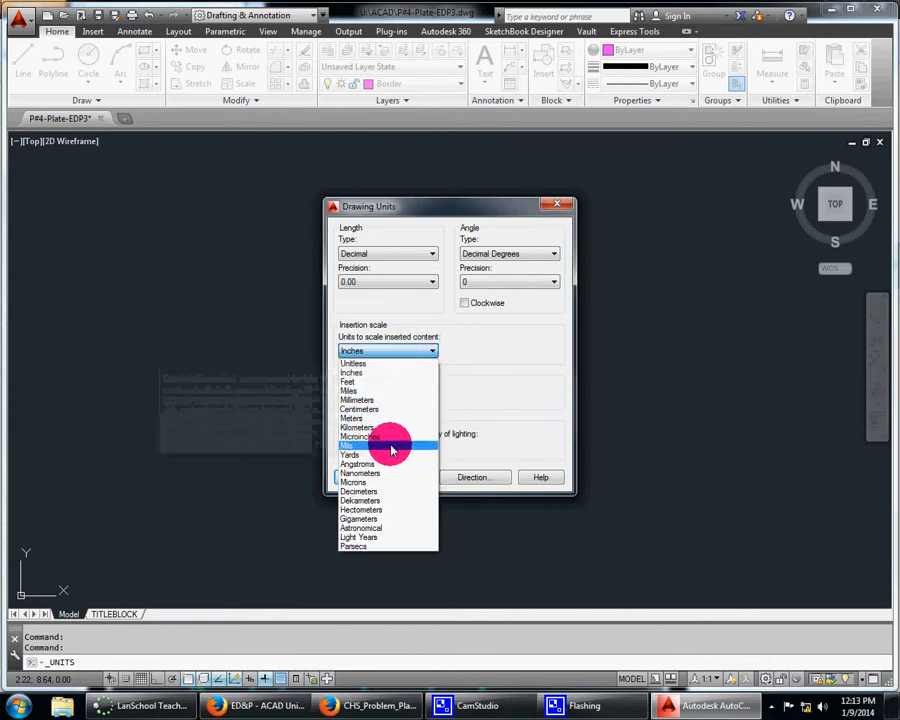
left_click(490, 395)
left_click(430, 452)
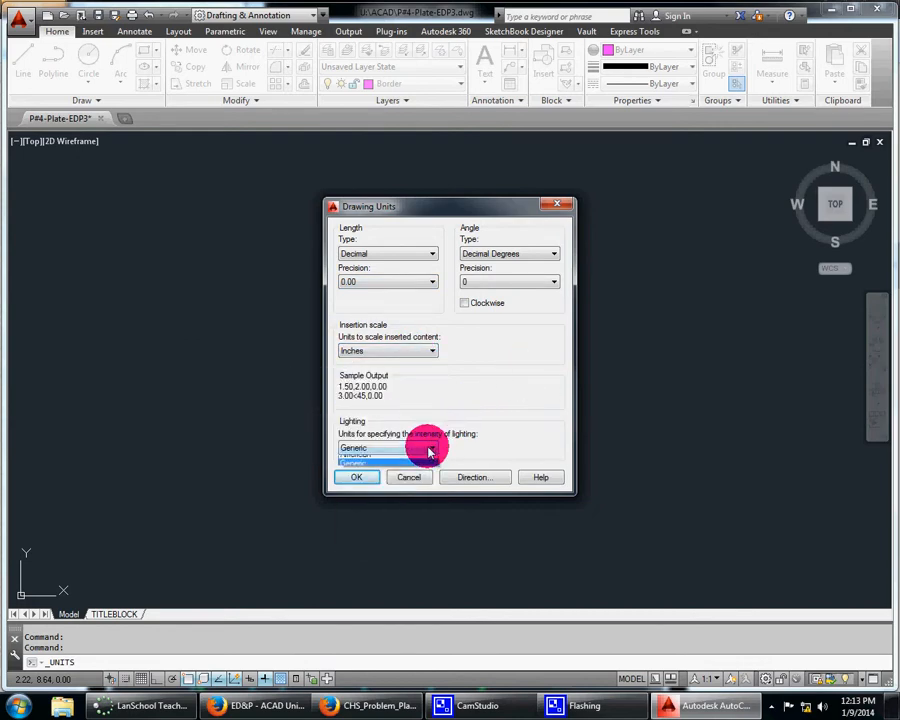
left_click(514, 422)
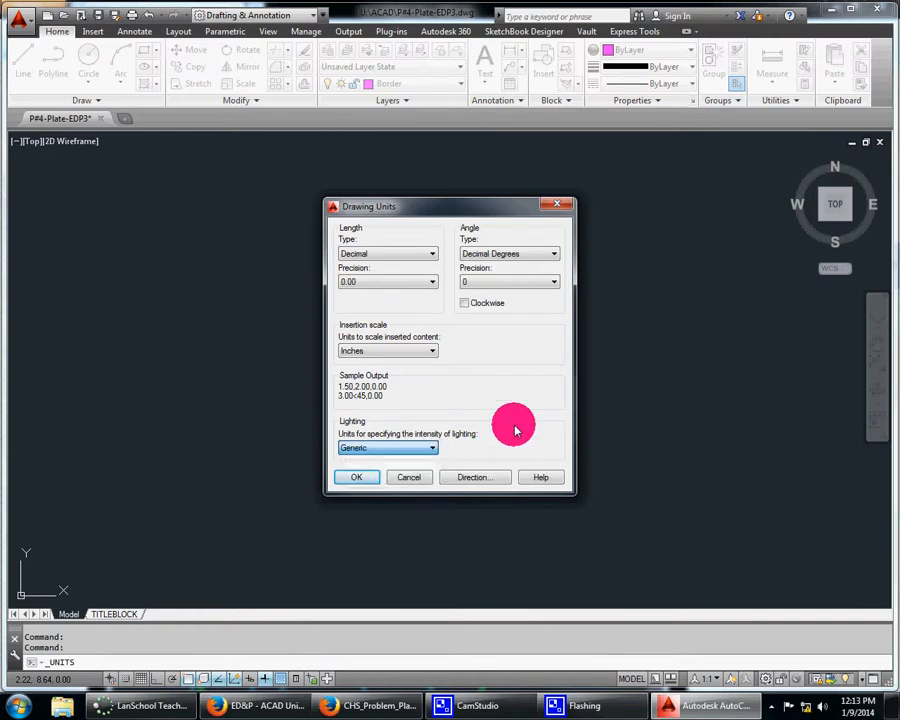
Step: Try the Architectural and Fractional length types, with fractional precisions of 0 and 0 1/4
left_click(416, 254)
left_click(415, 267)
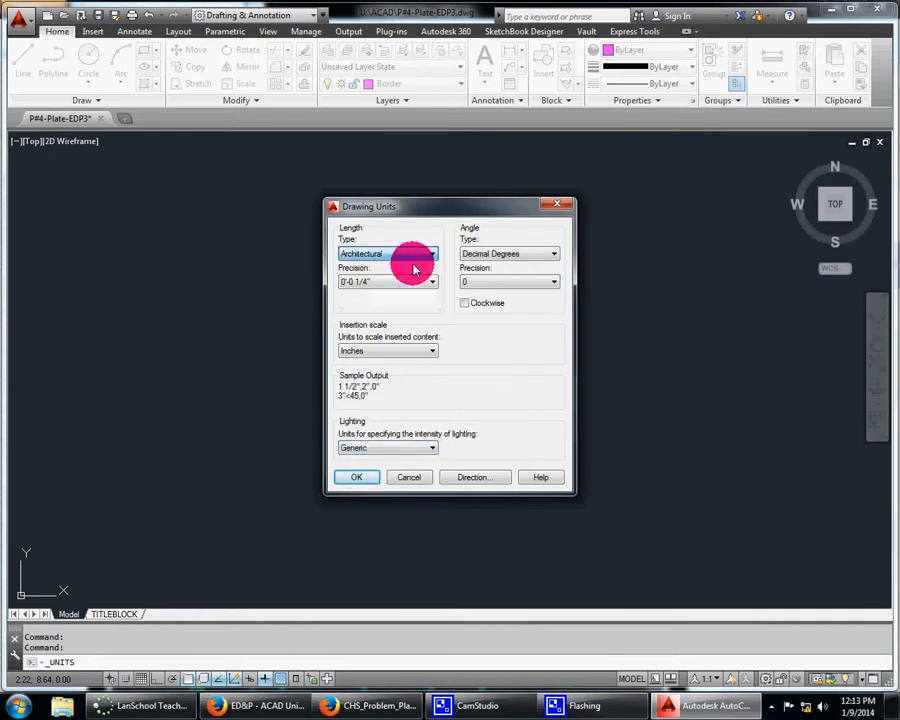
left_click(416, 255)
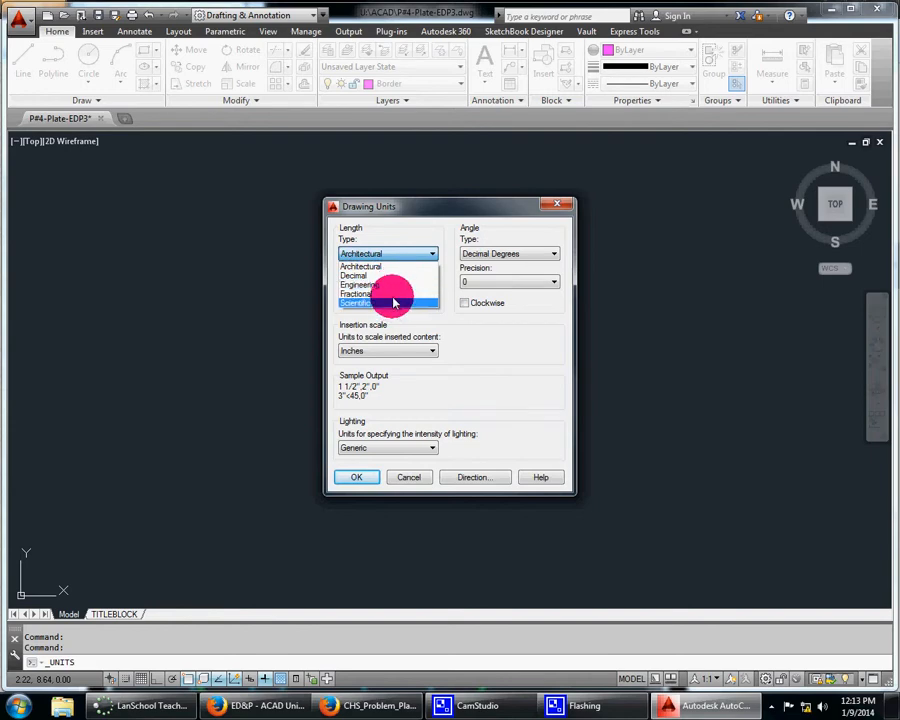
left_click(388, 293)
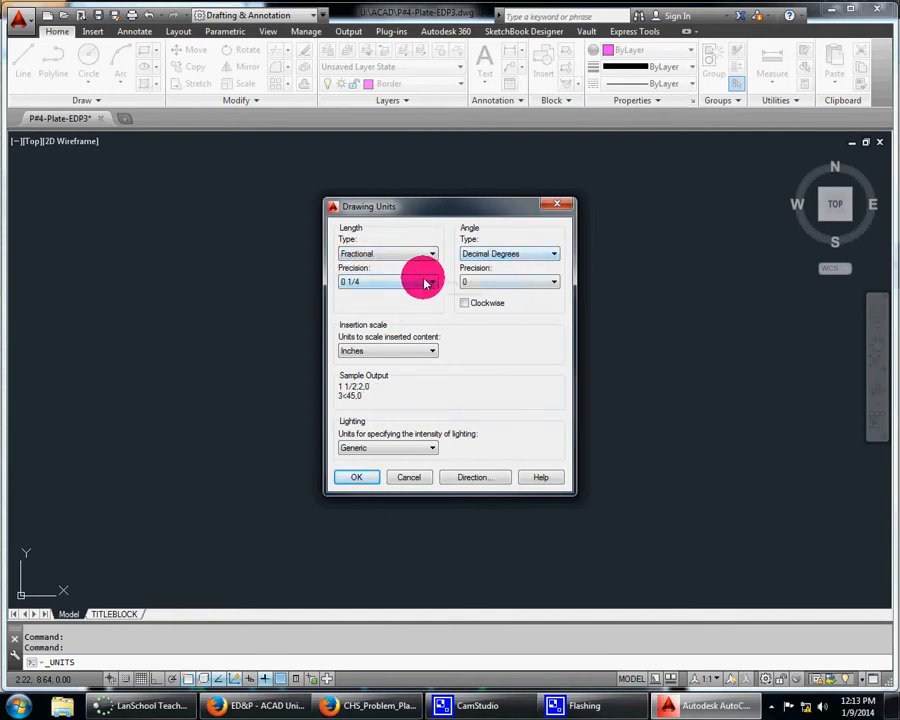
left_click(424, 284)
left_click(397, 293)
left_click(428, 283)
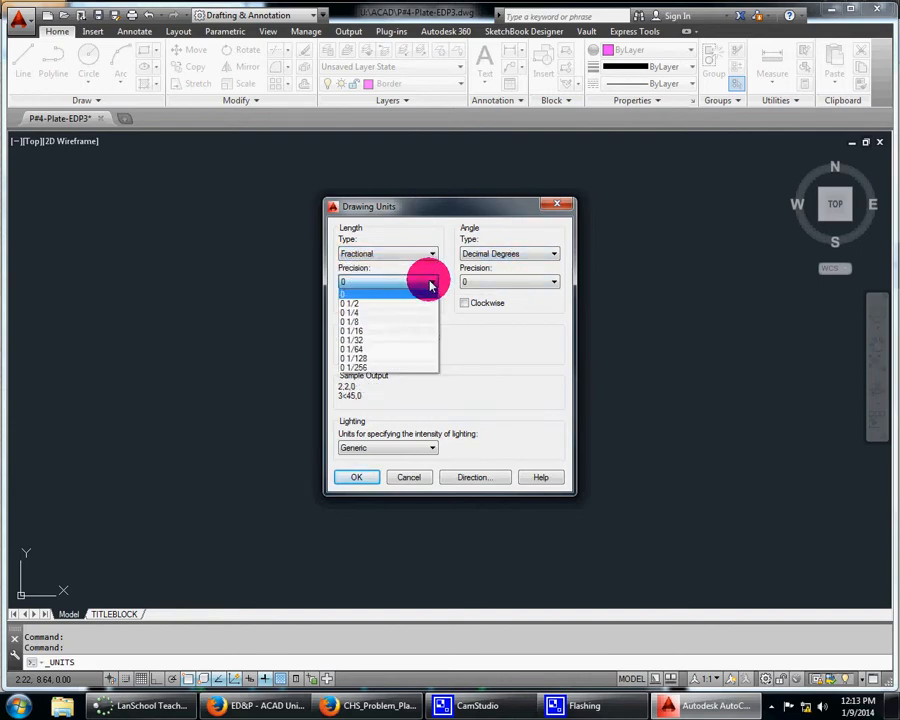
left_click(402, 311)
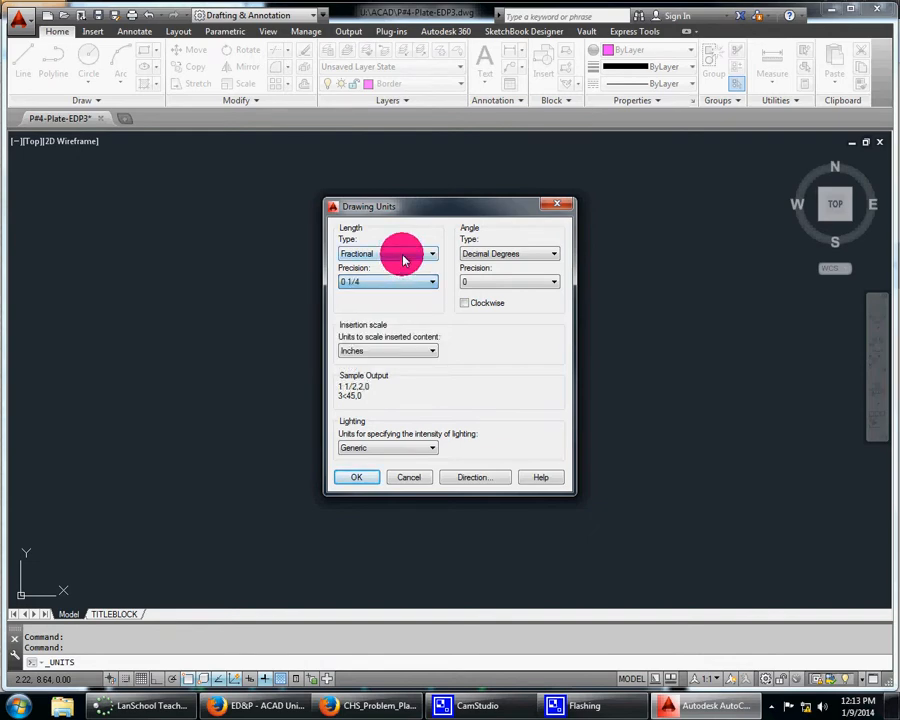
Step: Set the length type to Decimal with 0.00 precision and accept the drawing units with inches as insertion scale
left_click(398, 254)
left_click(386, 275)
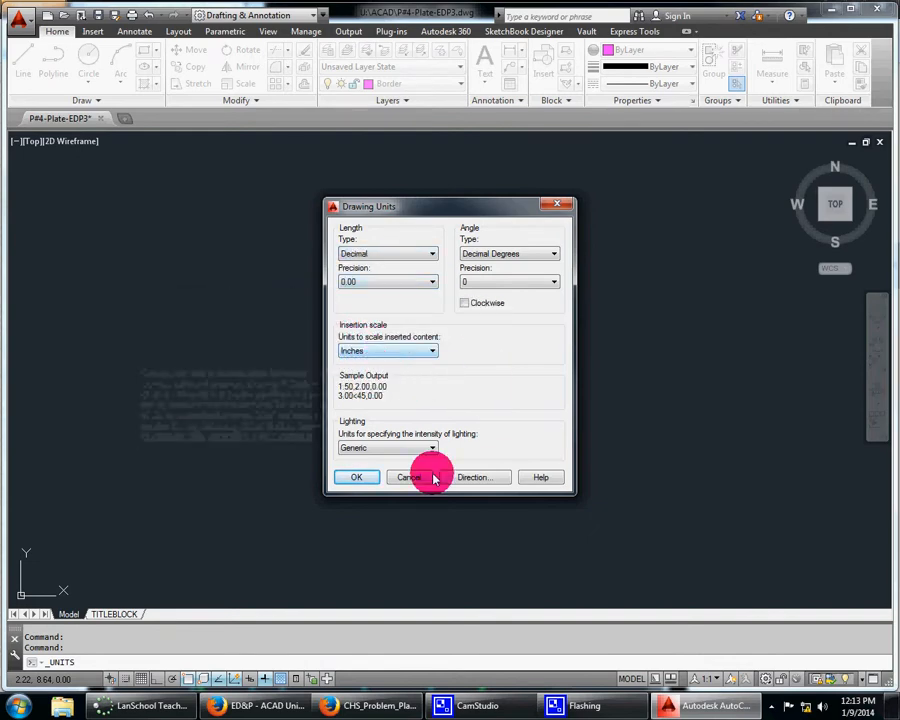
left_click(366, 477)
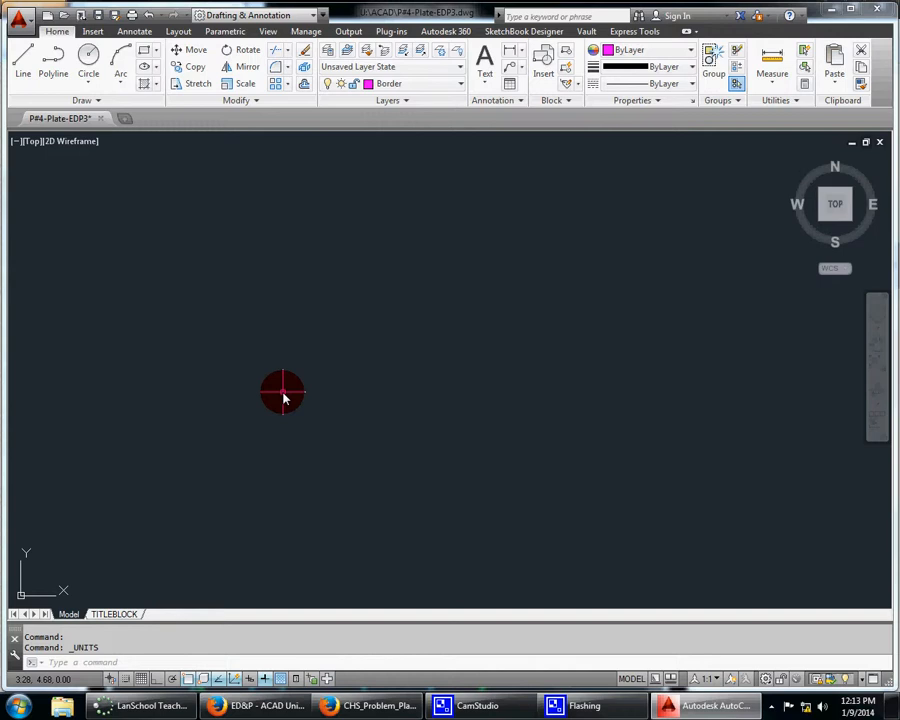
Step: On the Visible layer, draw an Axis, End ellipse with axis endpoints 1,5 and 8.5,5 and the other axis through 4.75,7.625
left_click(396, 84)
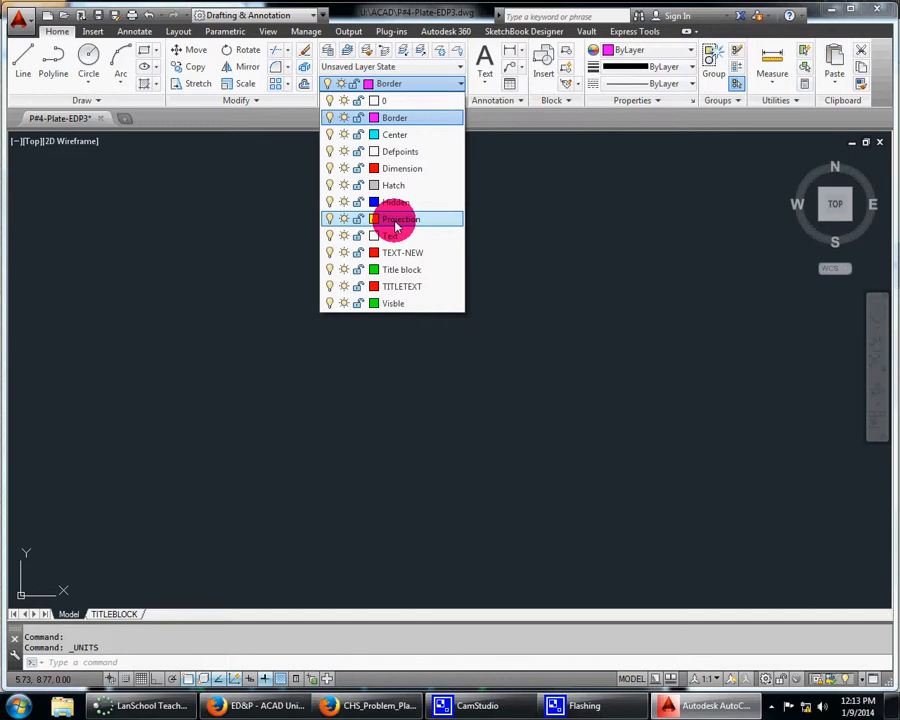
left_click(395, 301)
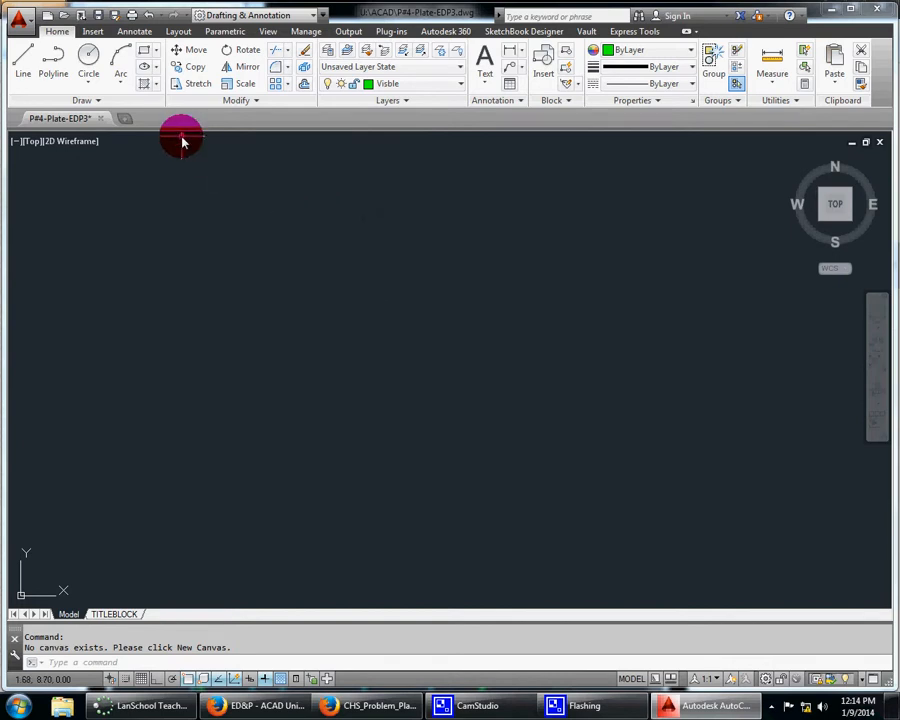
left_click(157, 68)
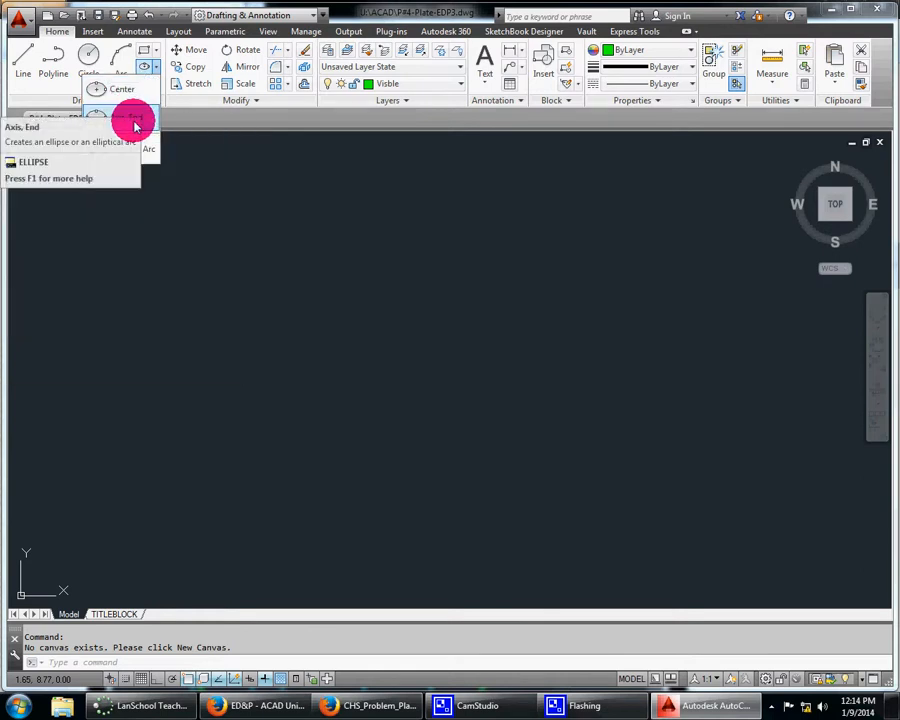
left_click(137, 120)
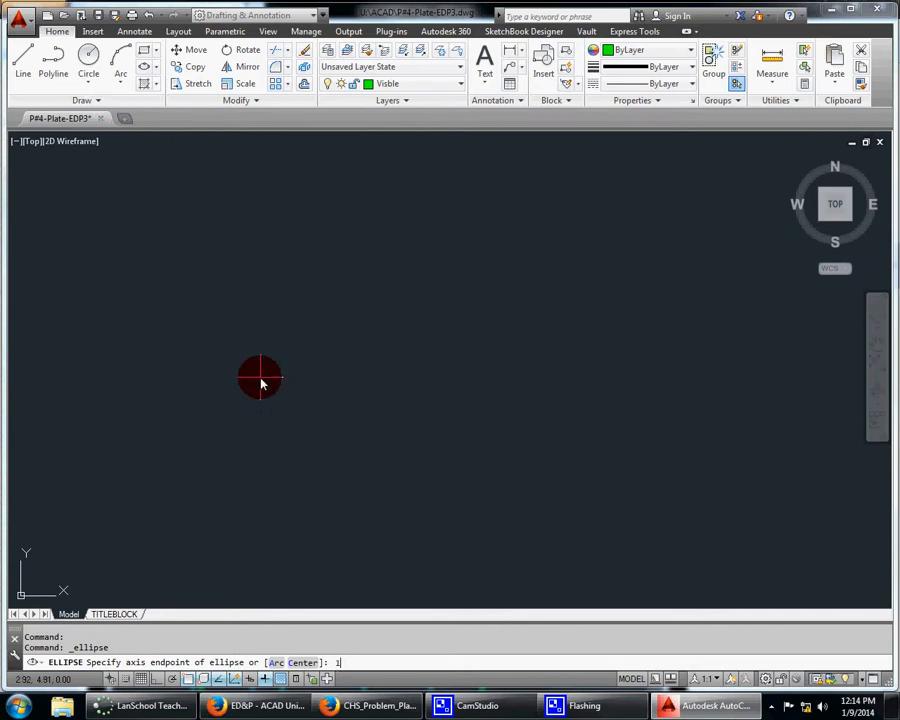
key("Return")
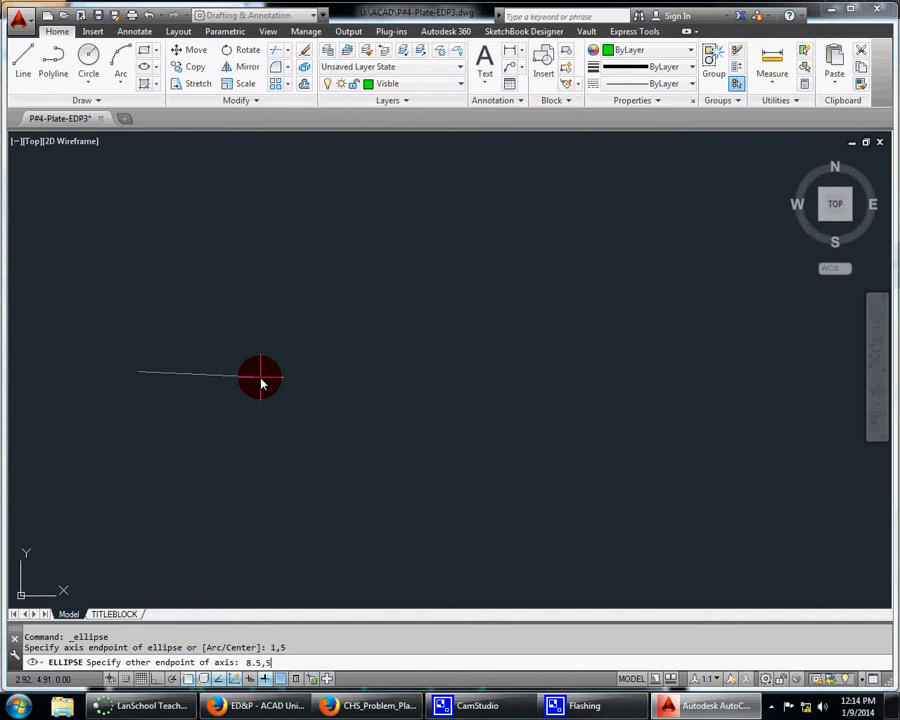
key("Return")
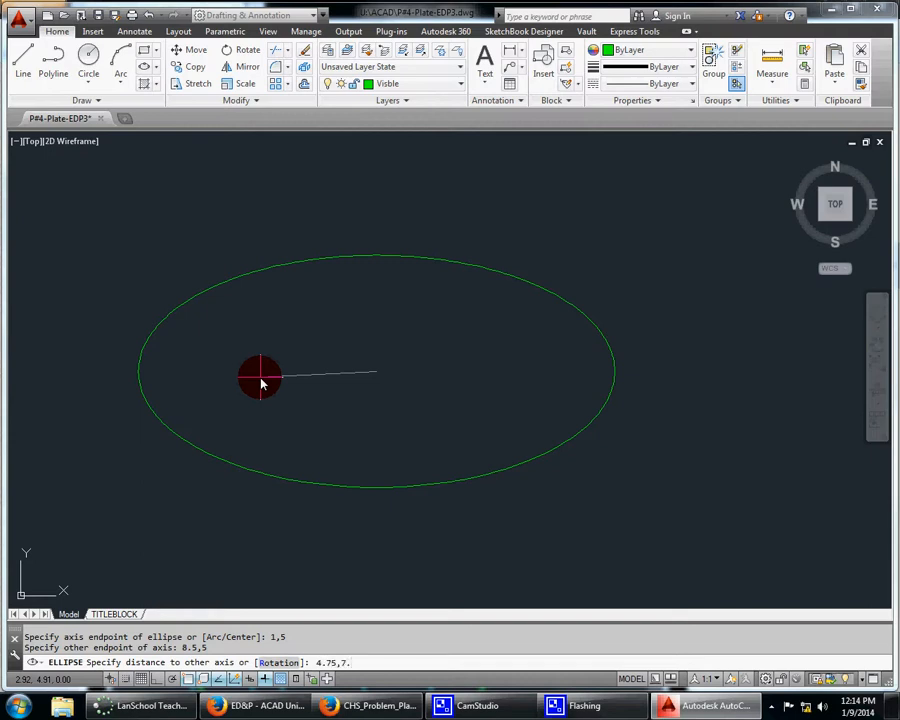
key("Return")
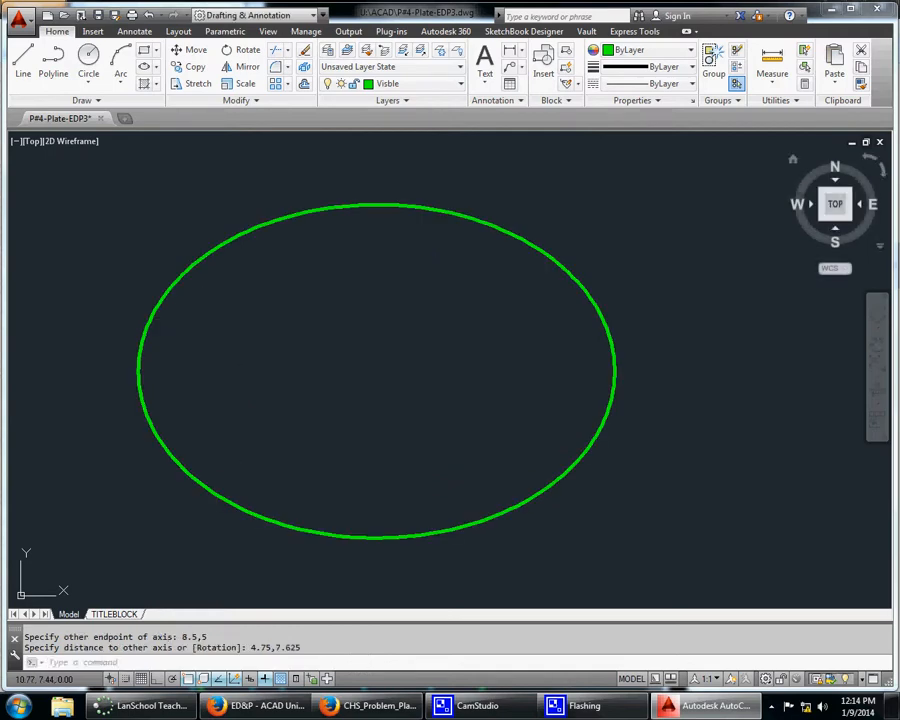
Step: Switch to CHS_Problem_Plate.pdf in Firefox and read the slides on drawing centerlines and offsetting the vertical and horizontal lines
left_click_drag(898, 12, 697, 19)
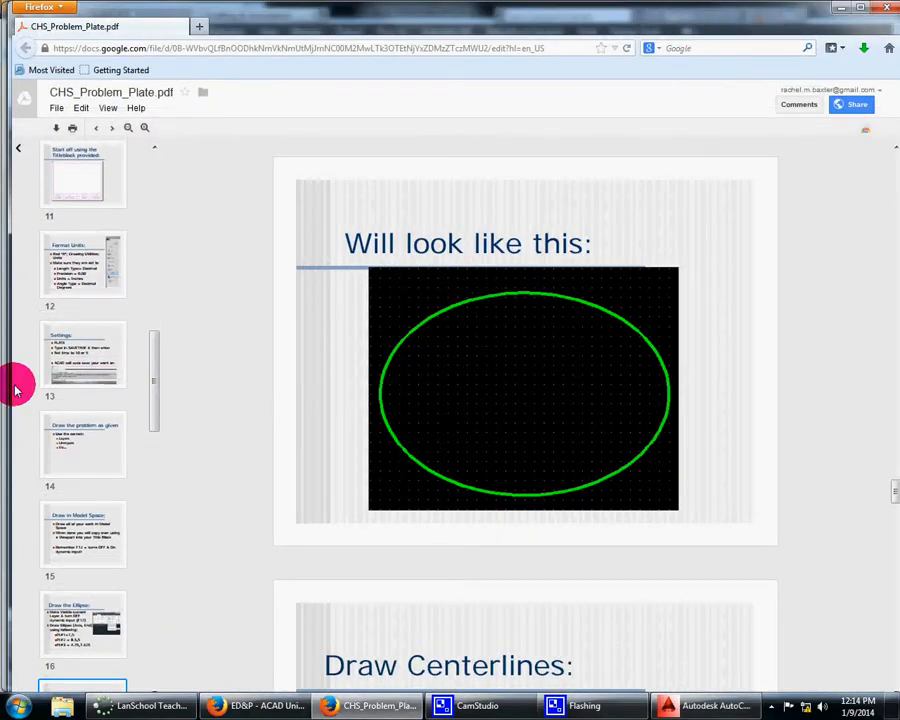
scroll(488, 545, "down", 3)
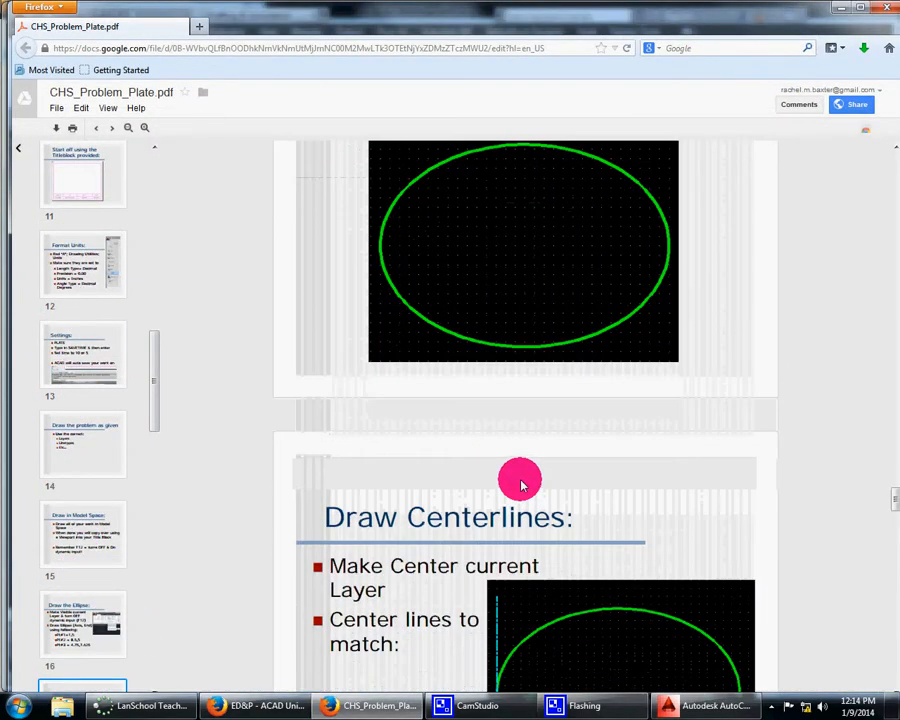
scroll(520, 483, "down", 10)
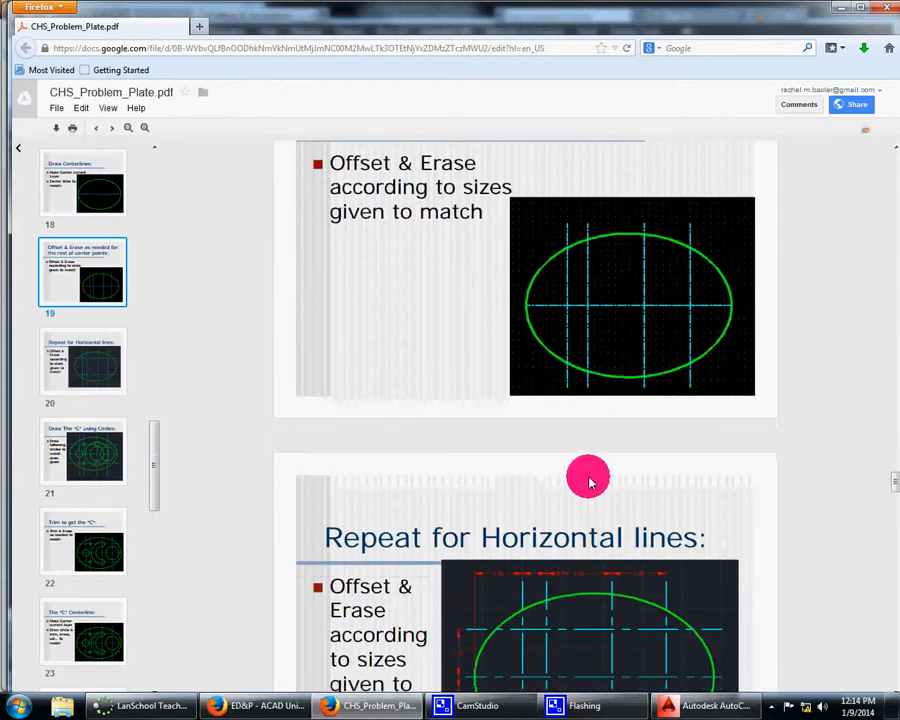
scroll(588, 483, "down", 5)
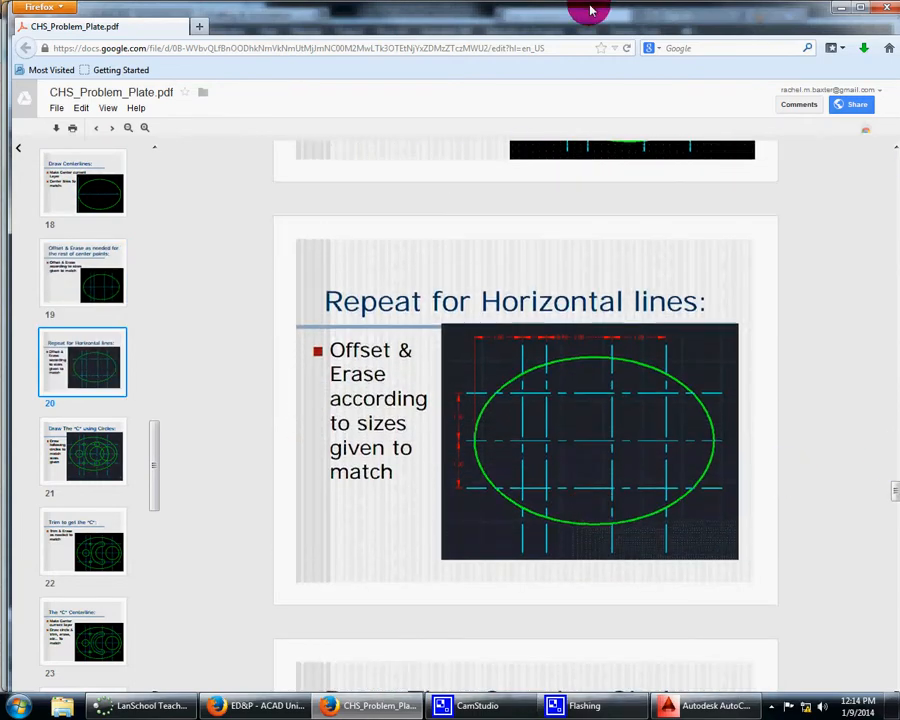
Step: Switch back to AutoCAD and draw a horizontal line through the ellipse from its left quadrant to its right quadrant
key("alt+Tab")
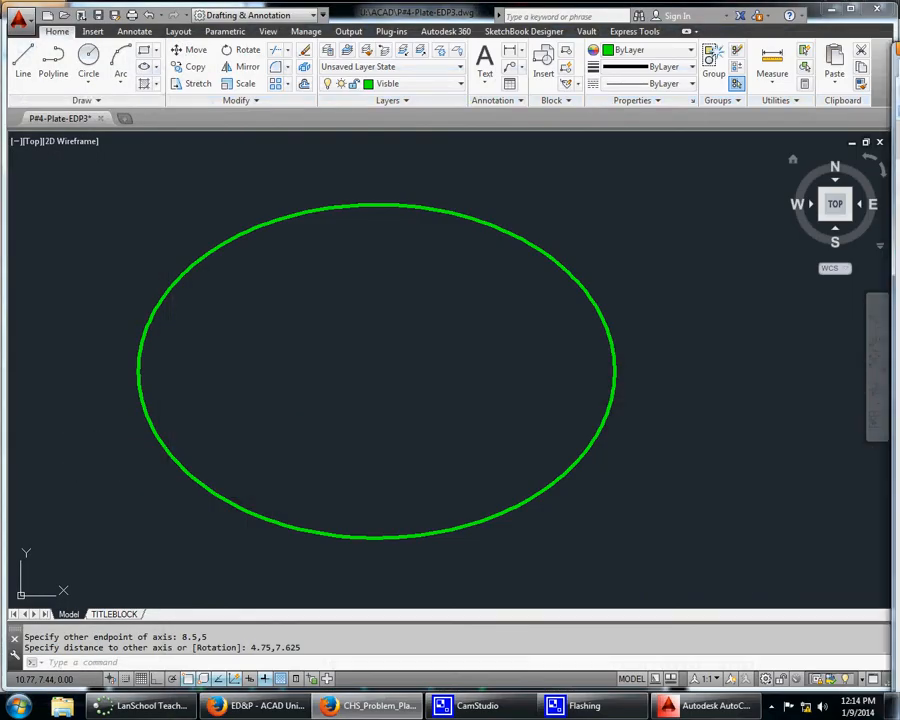
left_click(24, 62)
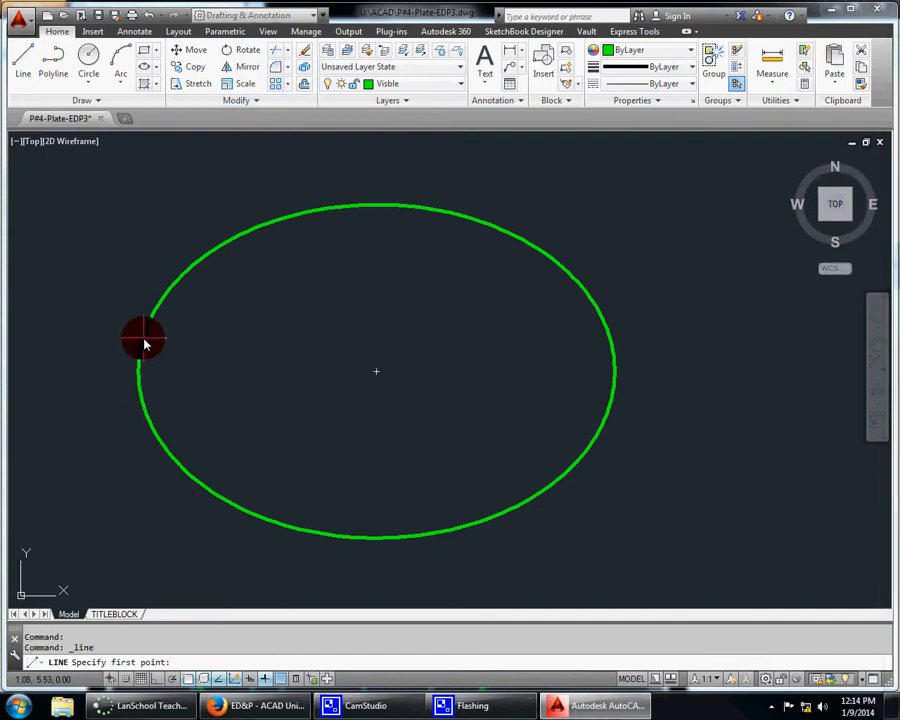
left_click(138, 371)
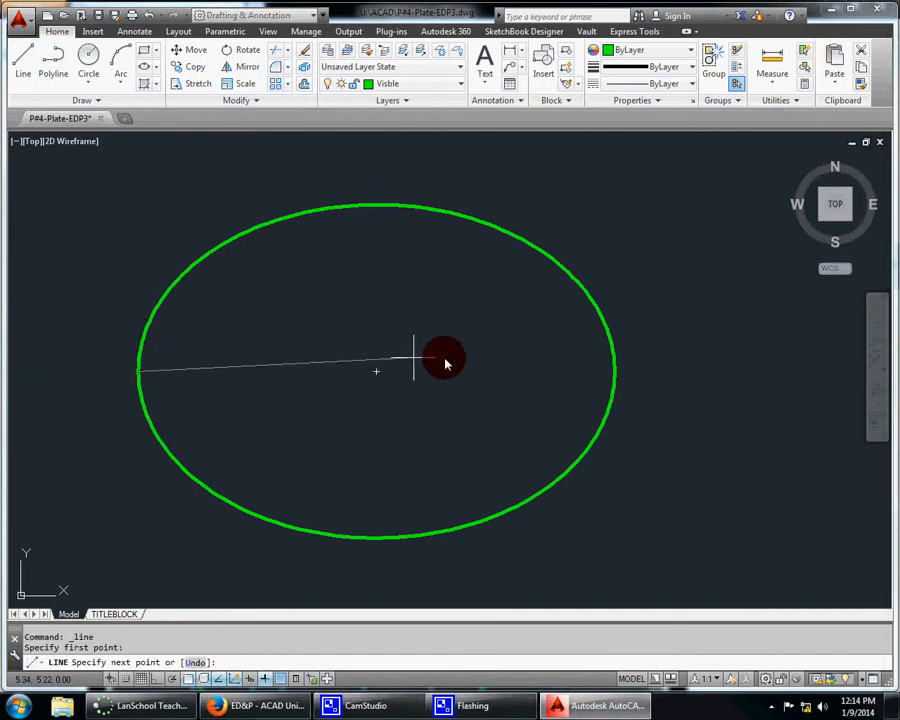
left_click(615, 372)
key("Return")
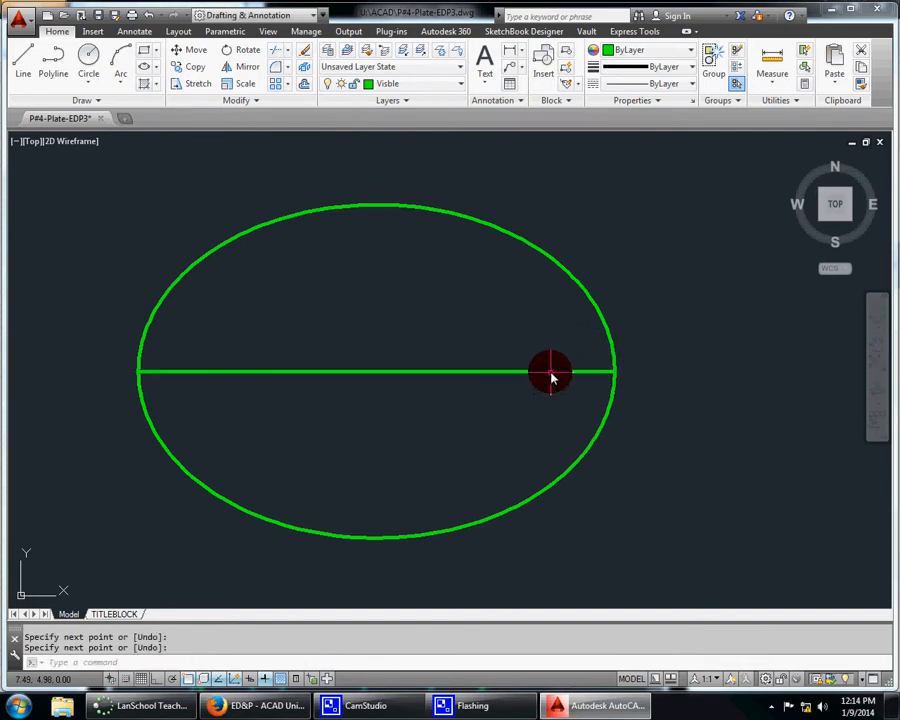
Step: Move the horizontal line inside the ellipse to the Center layer and clear the selection
left_click(550, 372)
left_click(418, 85)
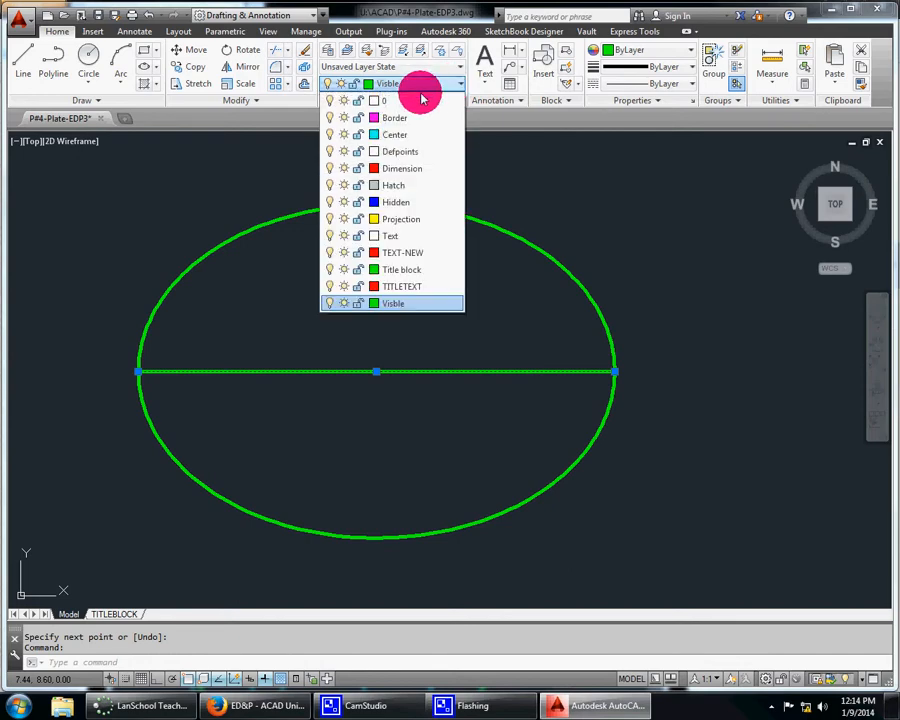
left_click(396, 137)
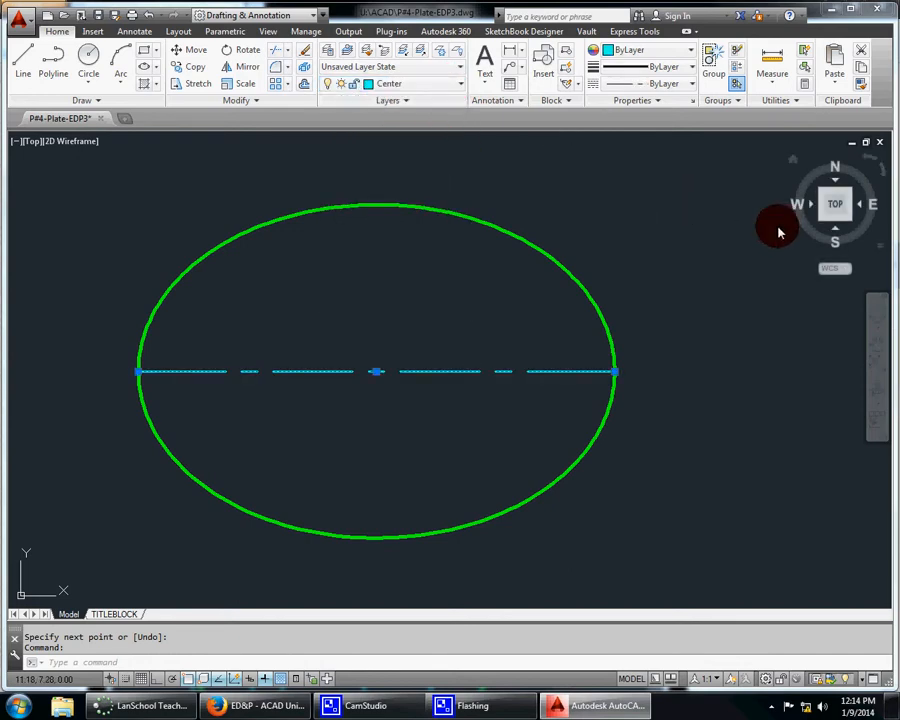
key("Escape")
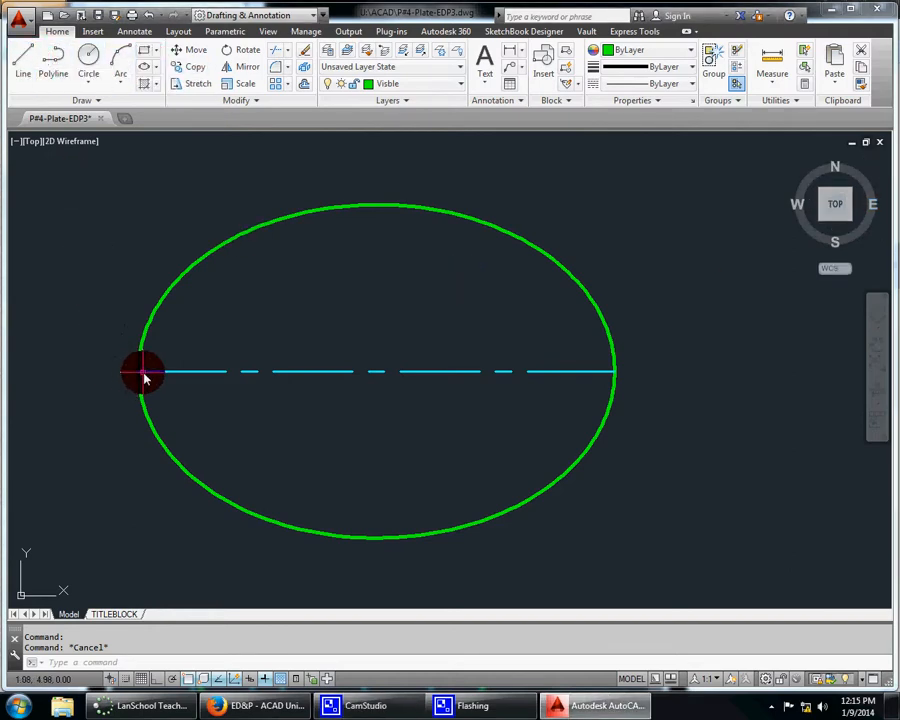
Step: With Ortho mode on, draw a vertical line from the ellipse's left quadrant up past the ellipse's top
left_click(26, 58)
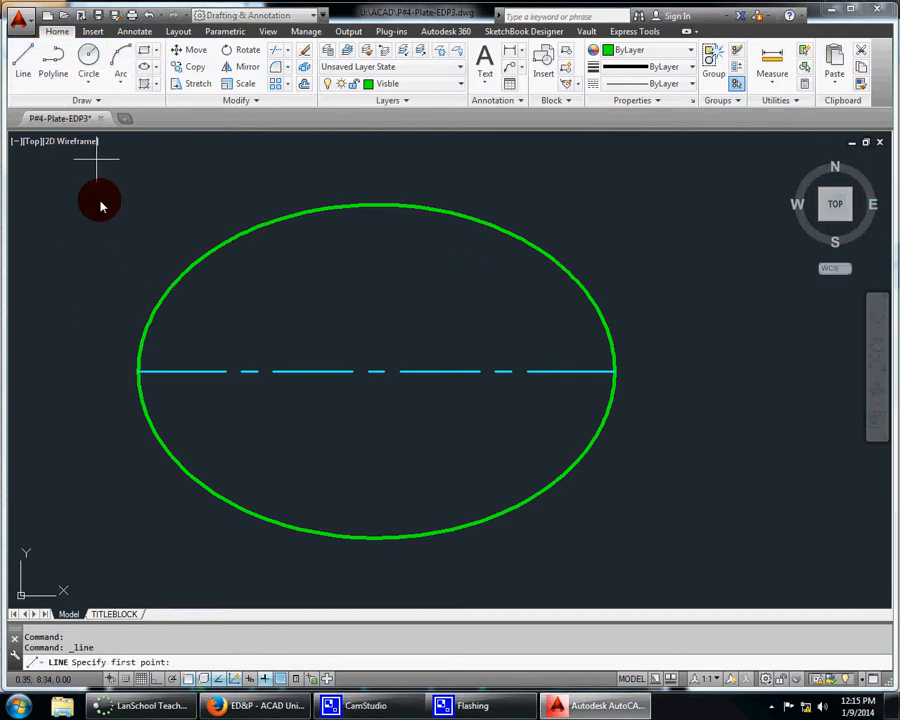
left_click(139, 372)
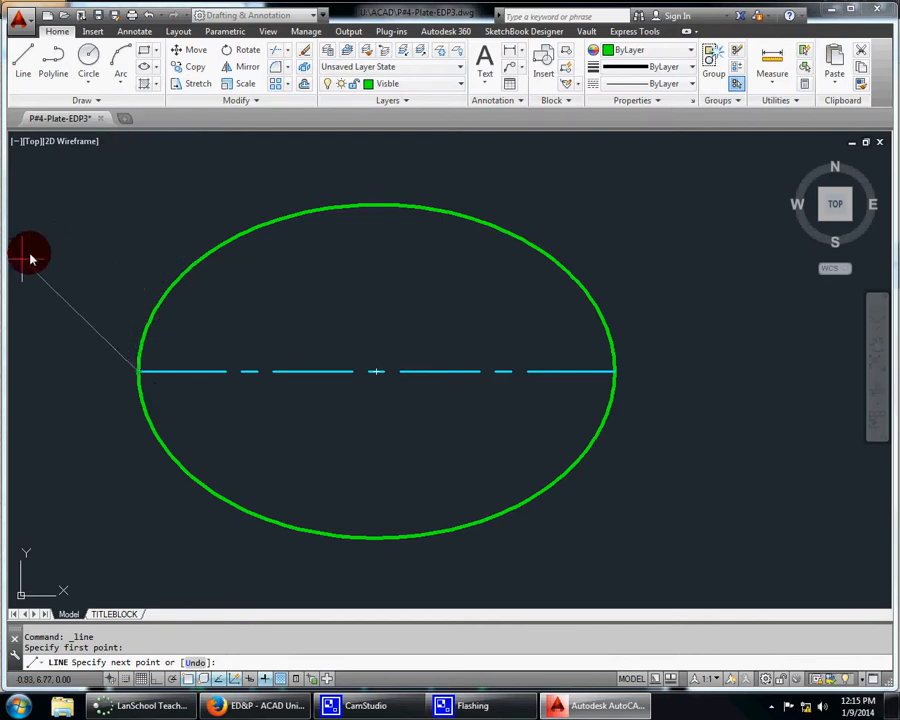
left_click(157, 679)
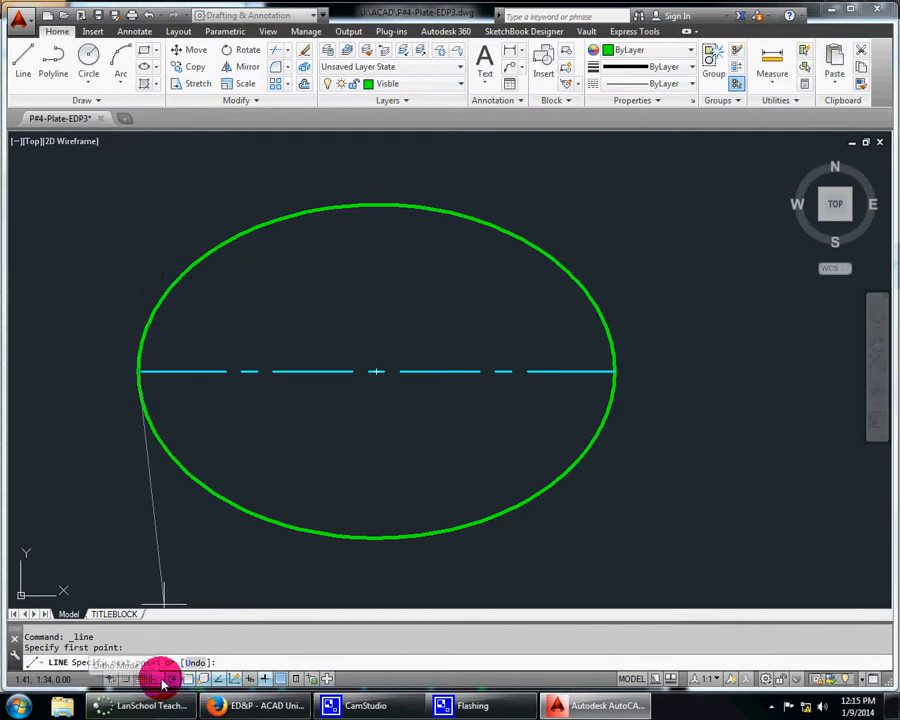
left_click(136, 147)
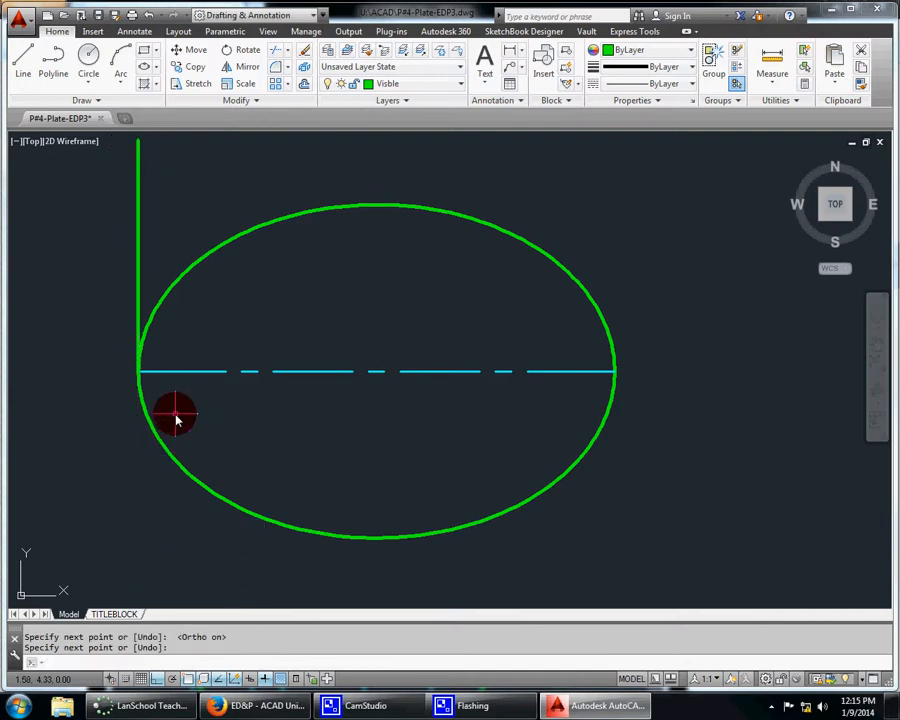
key("Return")
Step: Move the vertical line at the ellipse's left quadrant to the Center layer and clear the selection
left_click(139, 252)
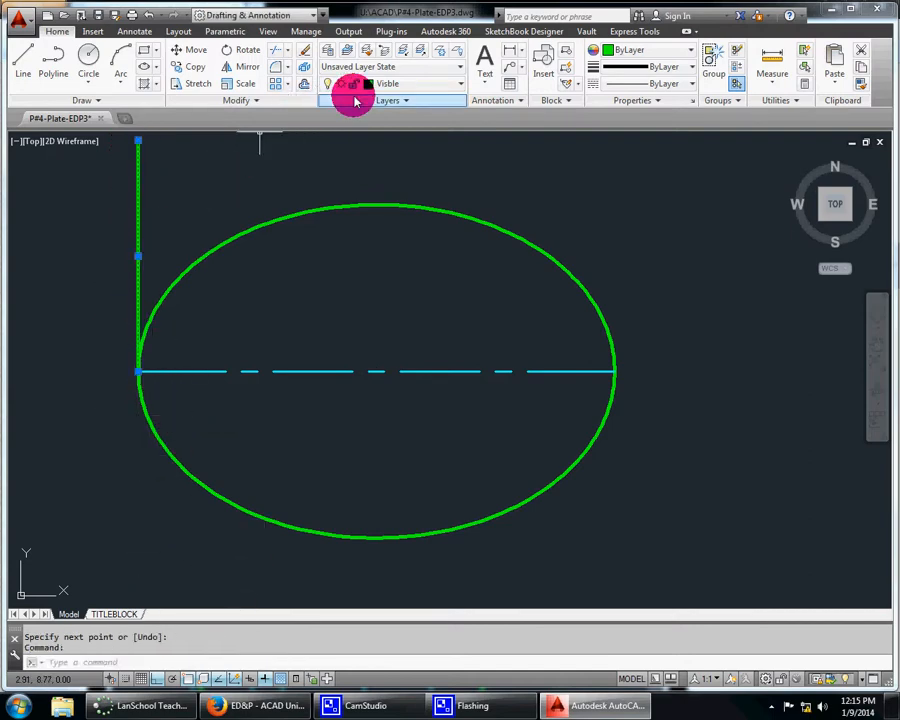
left_click(364, 85)
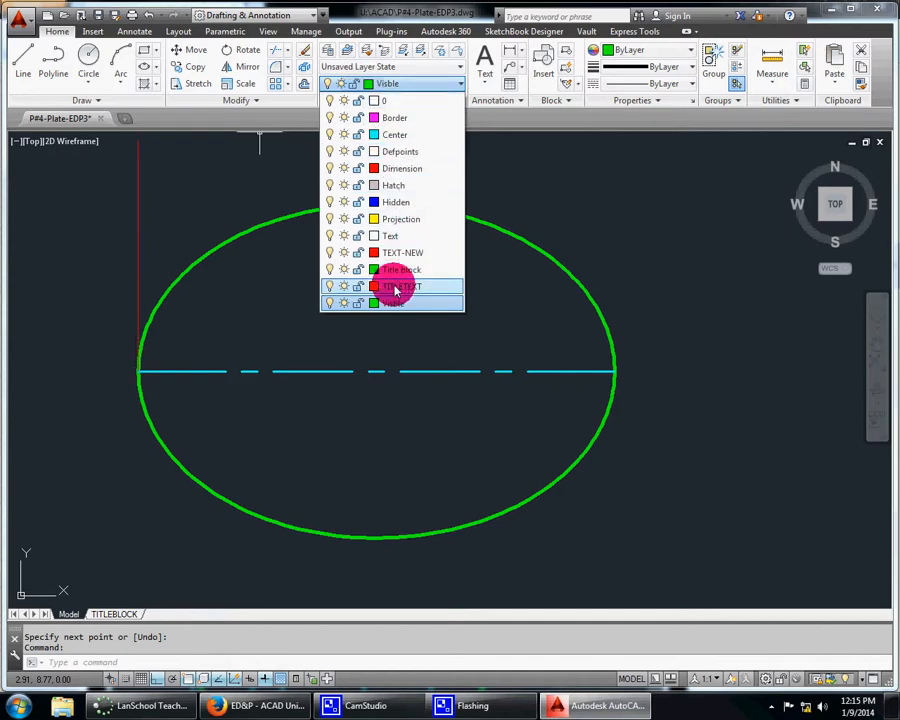
left_click(400, 136)
key("Escape")
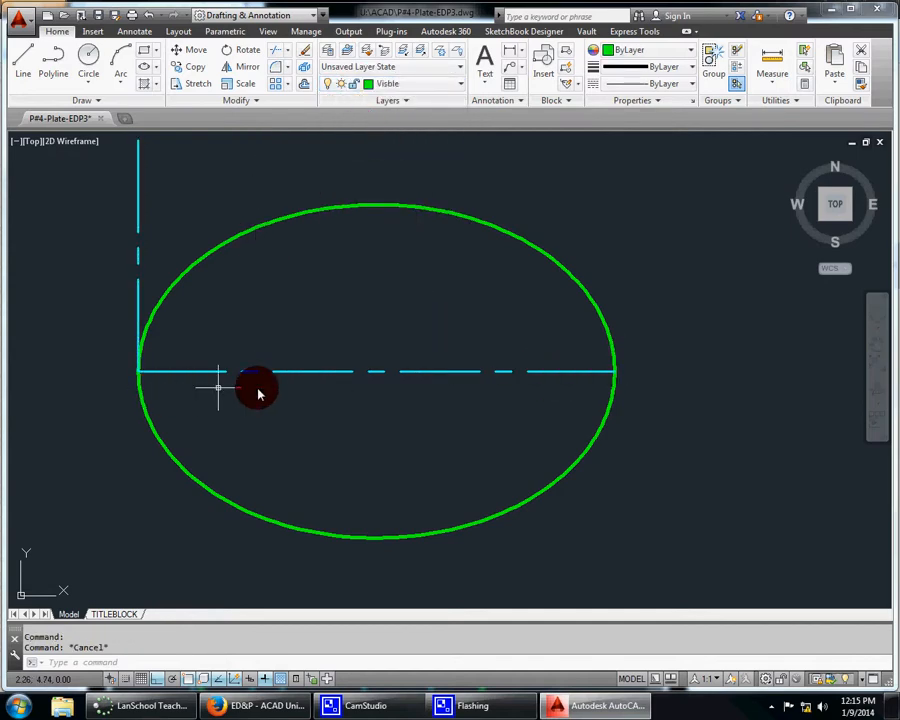
Step: Stretch both ends of the horizontal centerline slightly beyond the ellipse's left and right edges
left_click(310, 372)
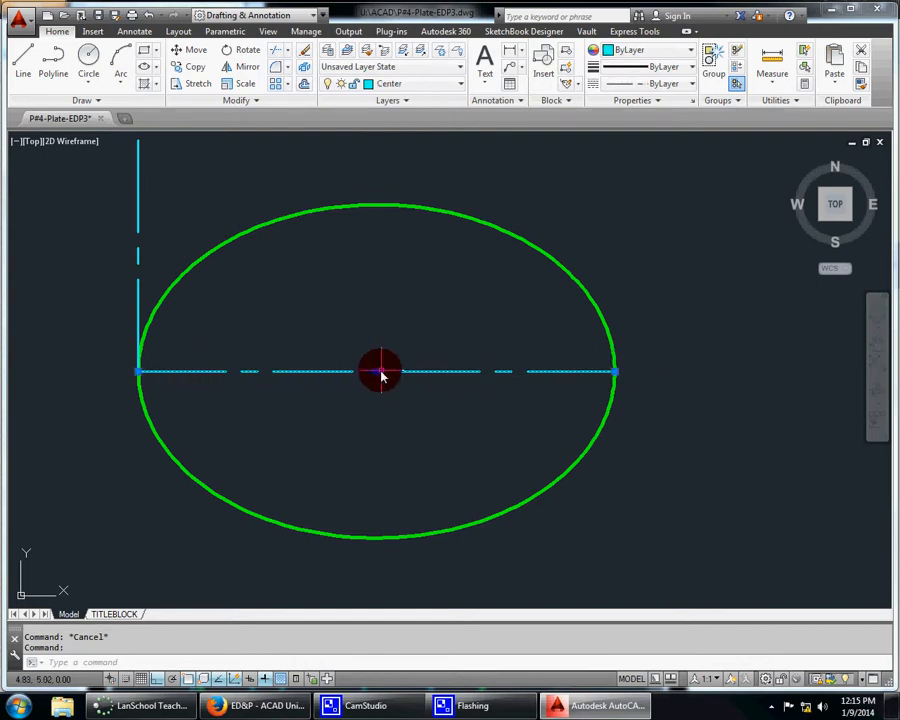
left_click(617, 372)
left_click(646, 377)
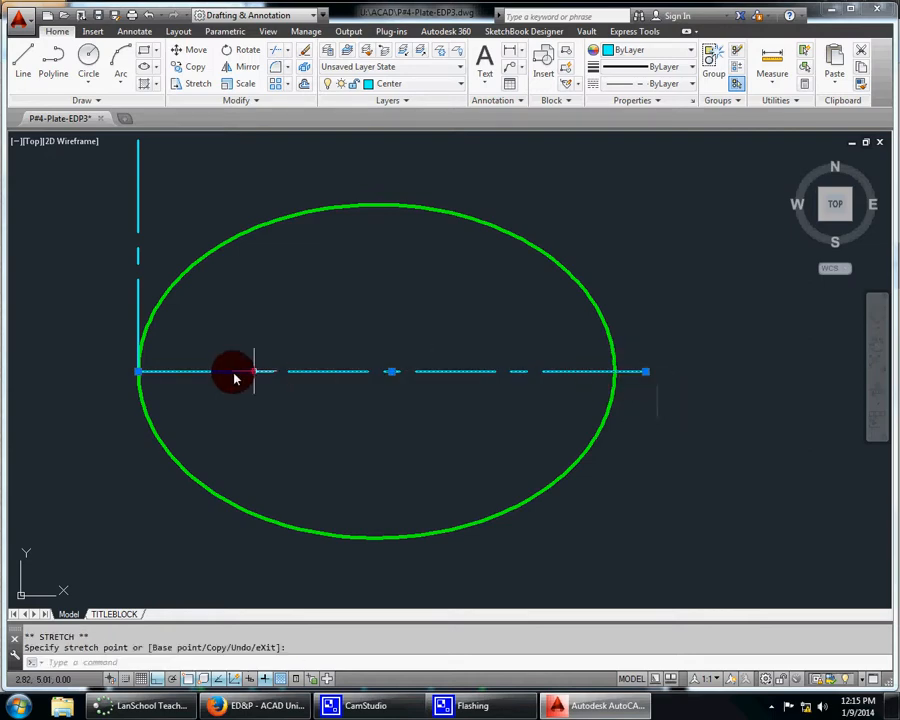
left_click(139, 372)
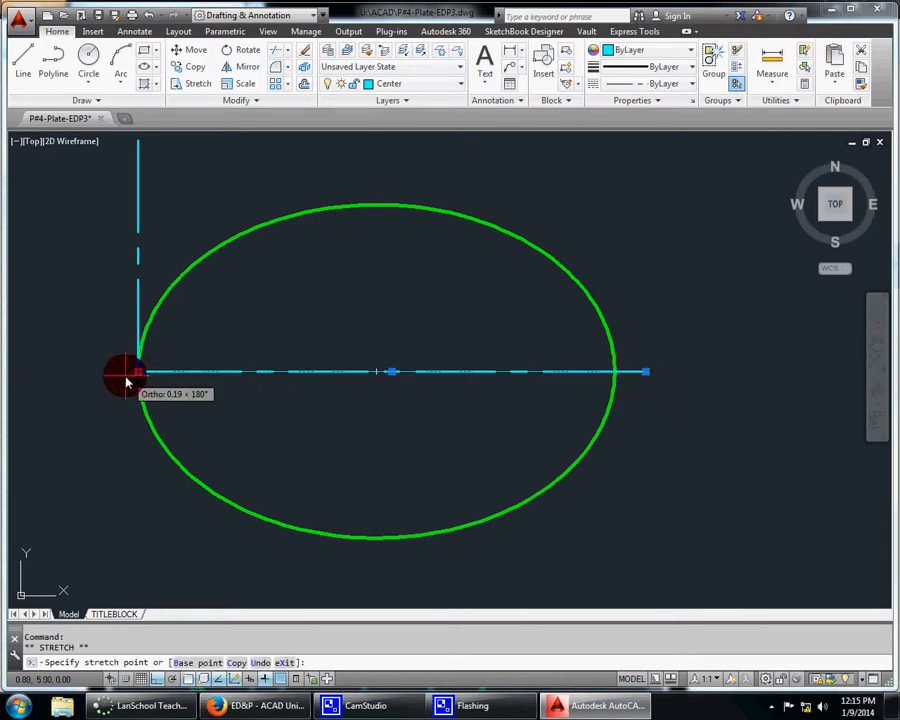
left_click(108, 372)
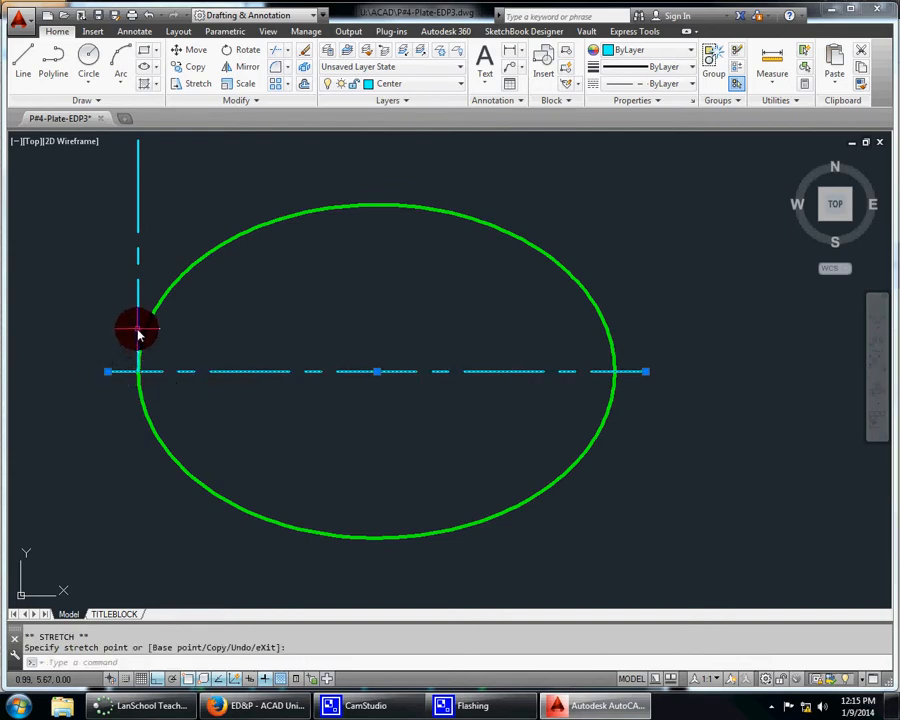
Step: Stretch the lower end of the vertical centerline straight down past the ellipse's bottom and clear the selection
left_click(139, 372)
left_click(138, 373)
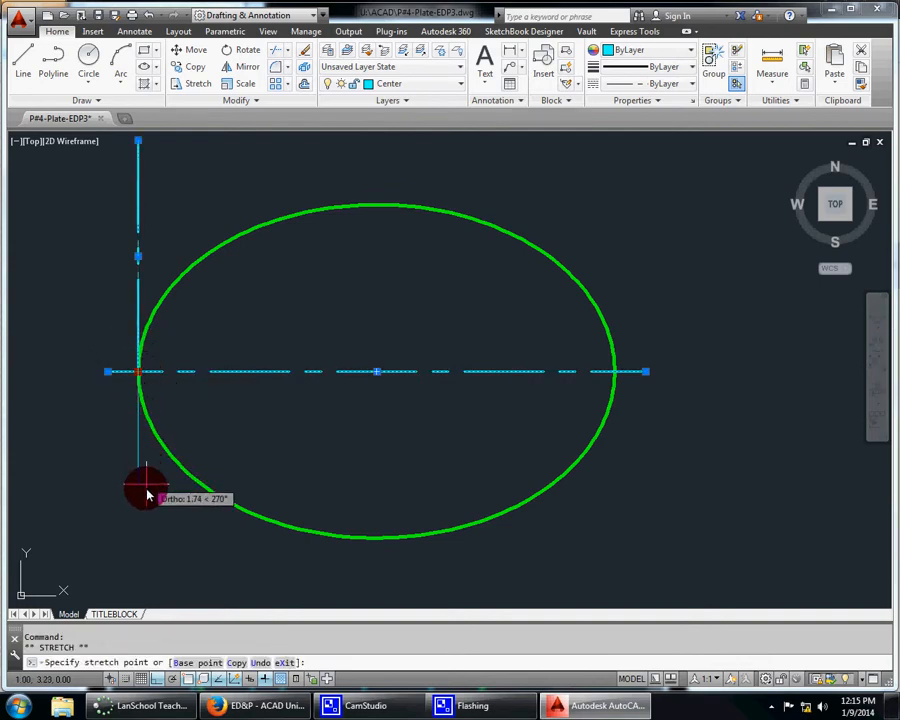
left_click(147, 580)
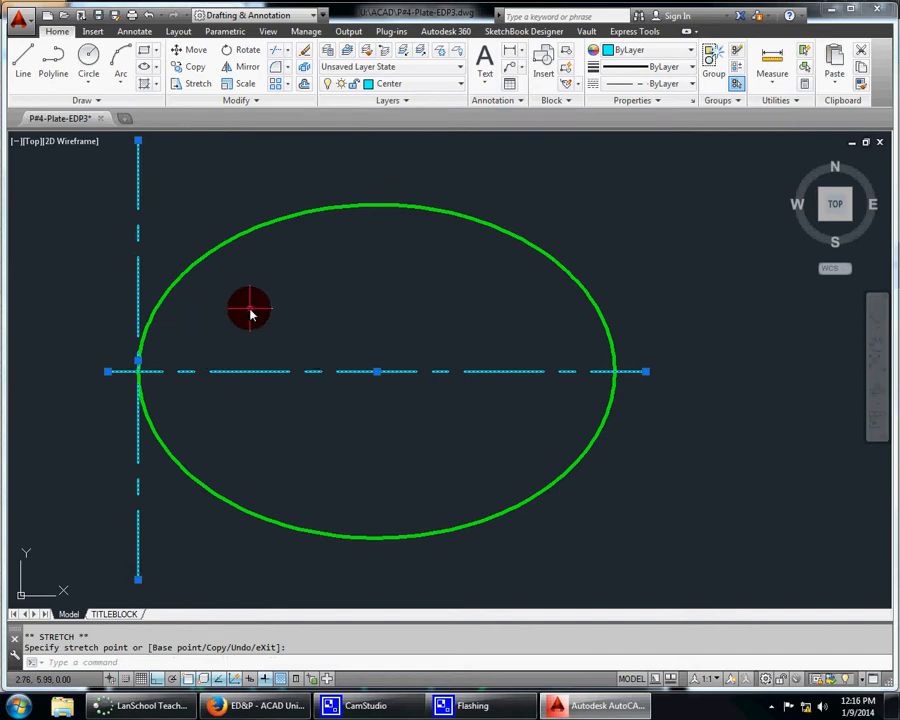
key("Escape")
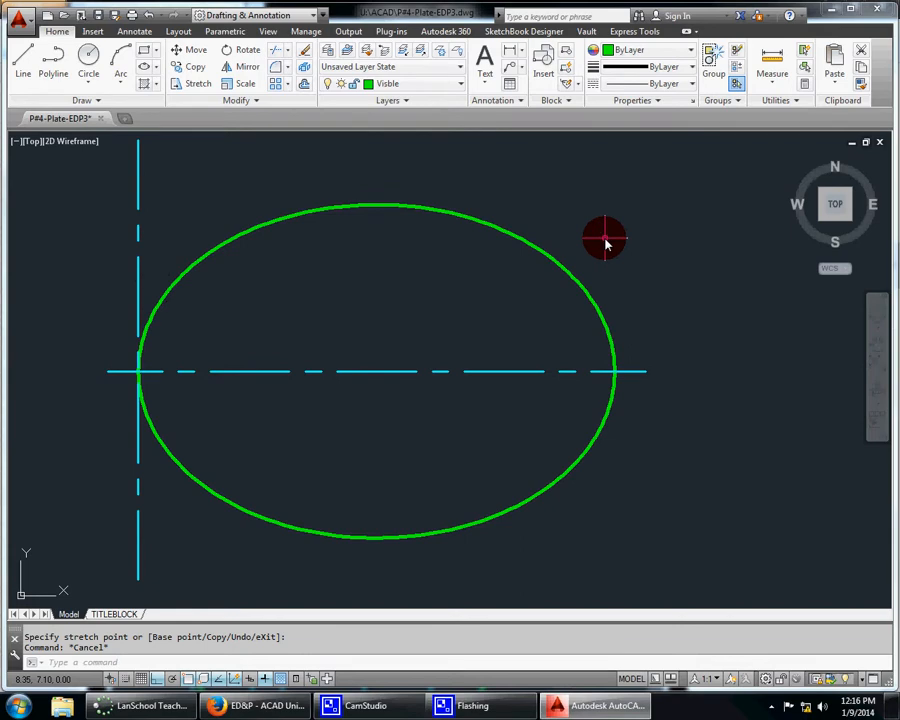
Step: Offset the vertical centerline at the ellipse's left quadrant 1.5 to the right
left_click(304, 89)
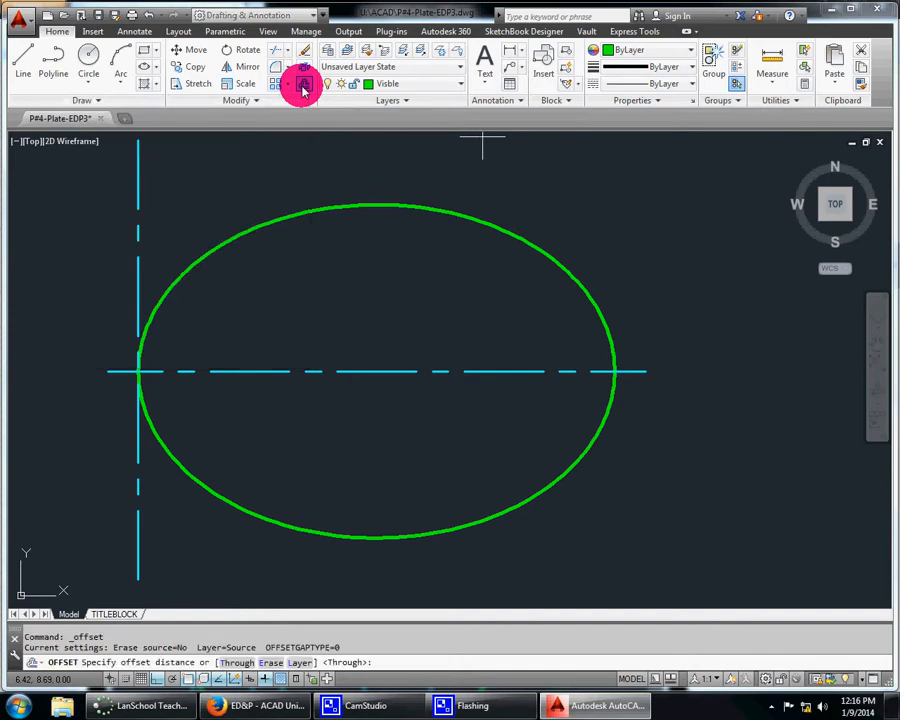
type("1.5")
key("Return")
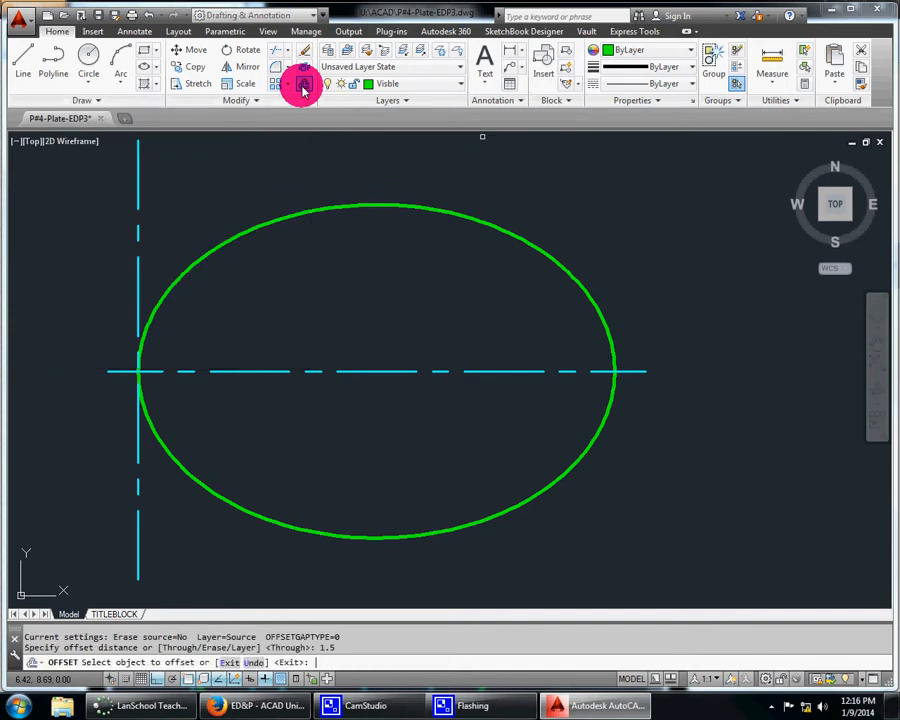
left_click(139, 190)
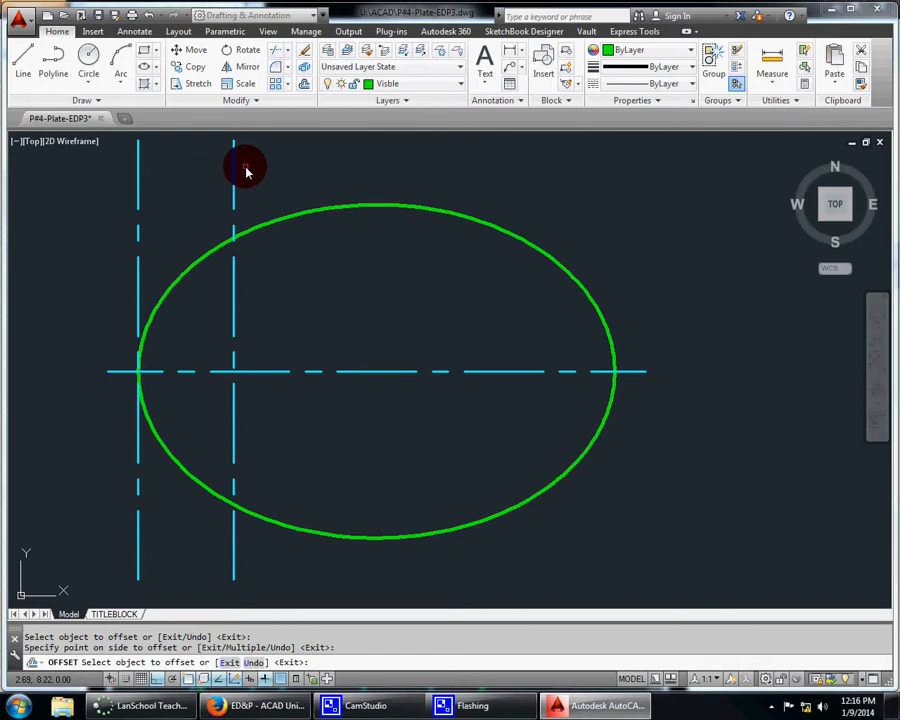
Step: Offset the second vertical centerline .75 to the right and end the Offset command
left_click(305, 84)
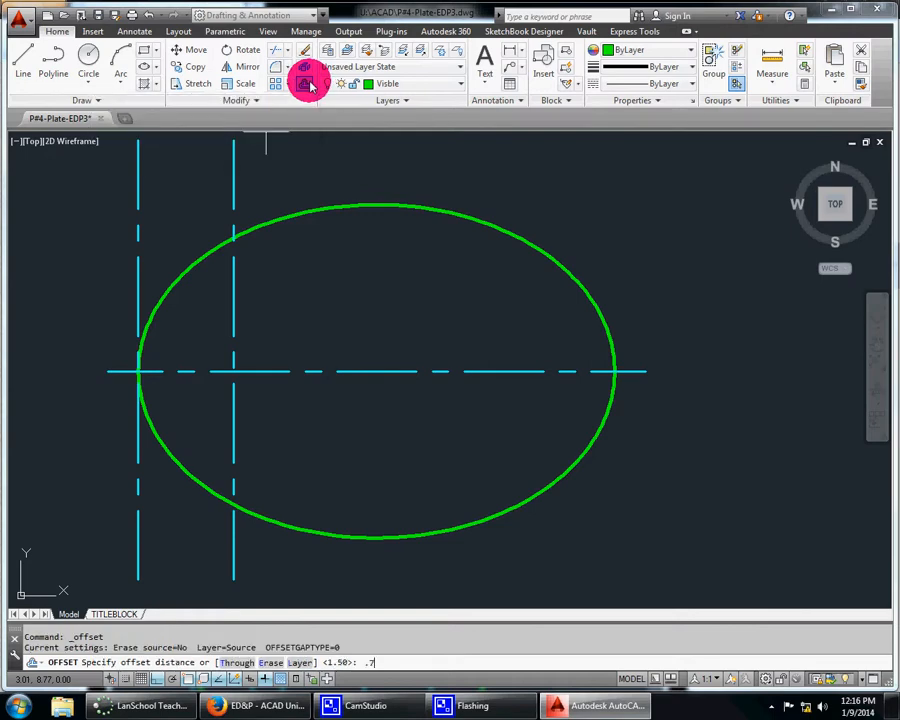
key("Return")
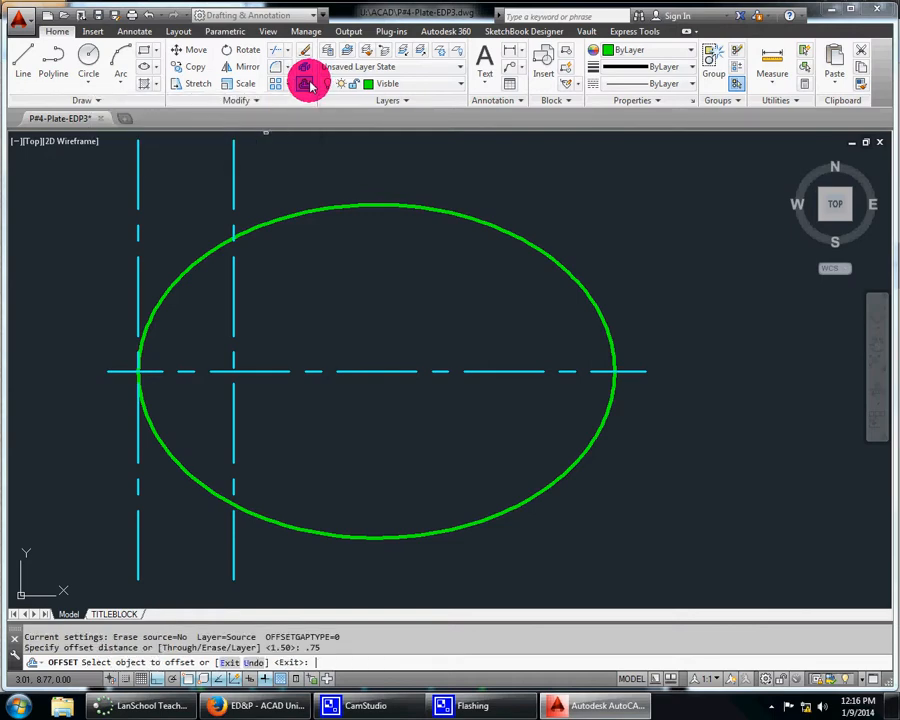
left_click(236, 163)
left_click(262, 167)
key("Return")
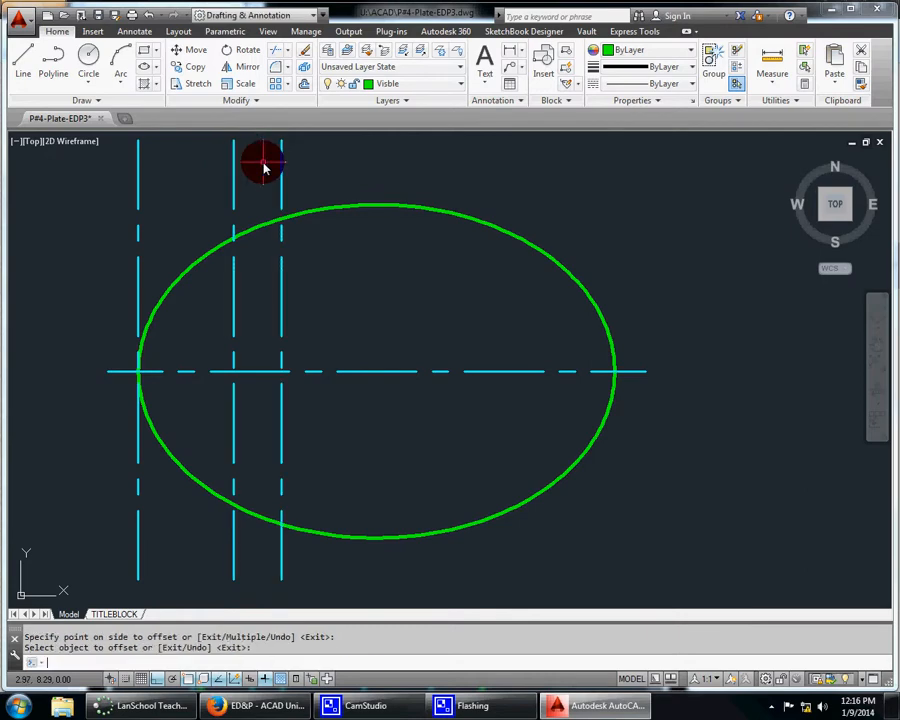
Step: Offset the third vertical centerline 2.06 to the right and end the Offset command
type("2.")
key("Return")
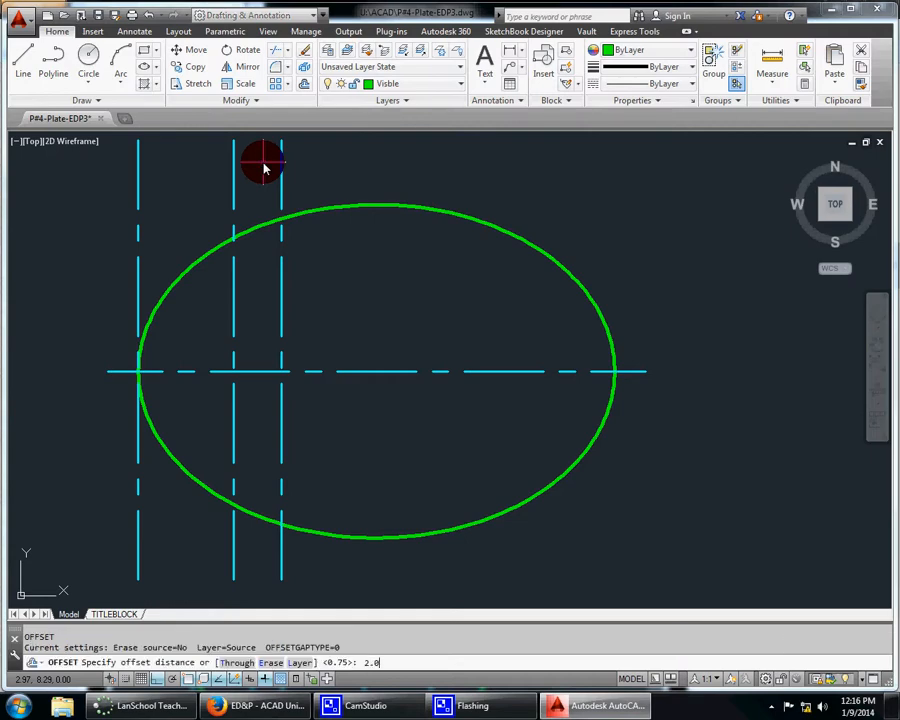
key("Return")
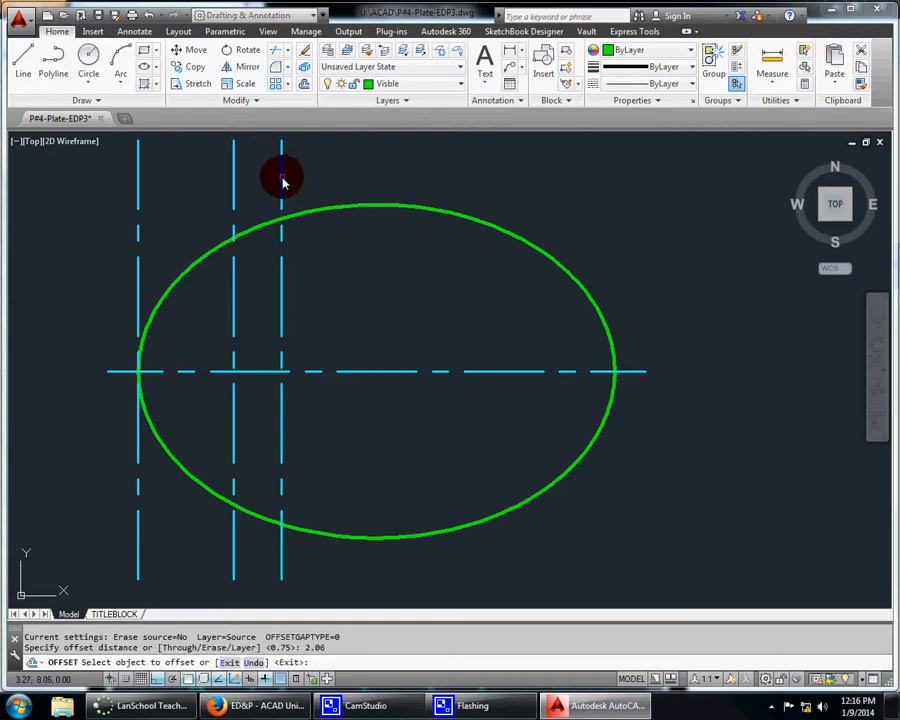
left_click(282, 180)
left_click(340, 175)
key("Return")
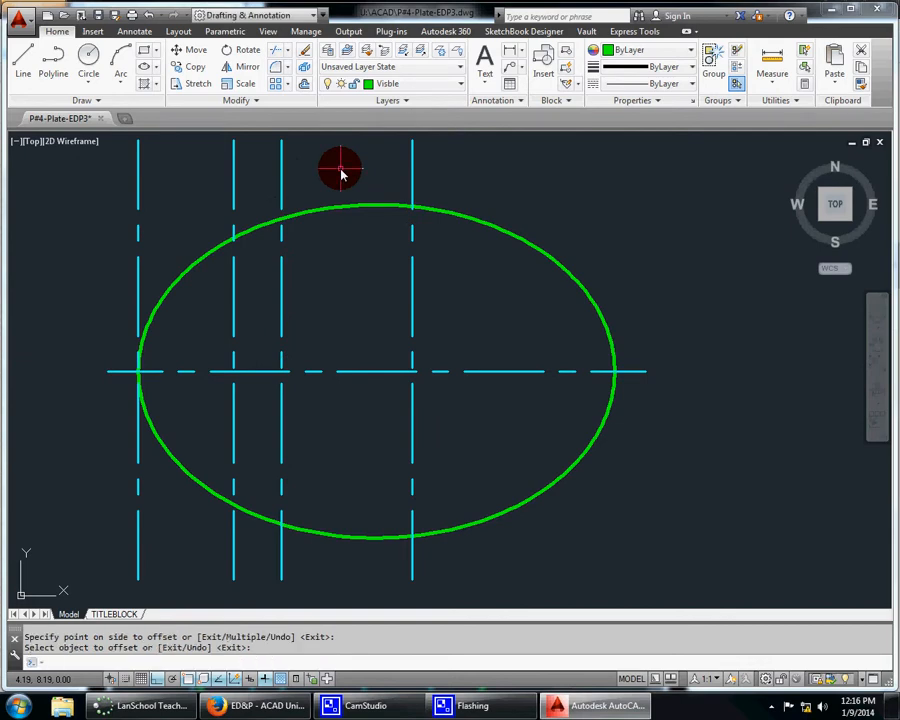
Step: Offset the fourth vertical centerline 1.69 to the right and end the Offset command
key("Return")
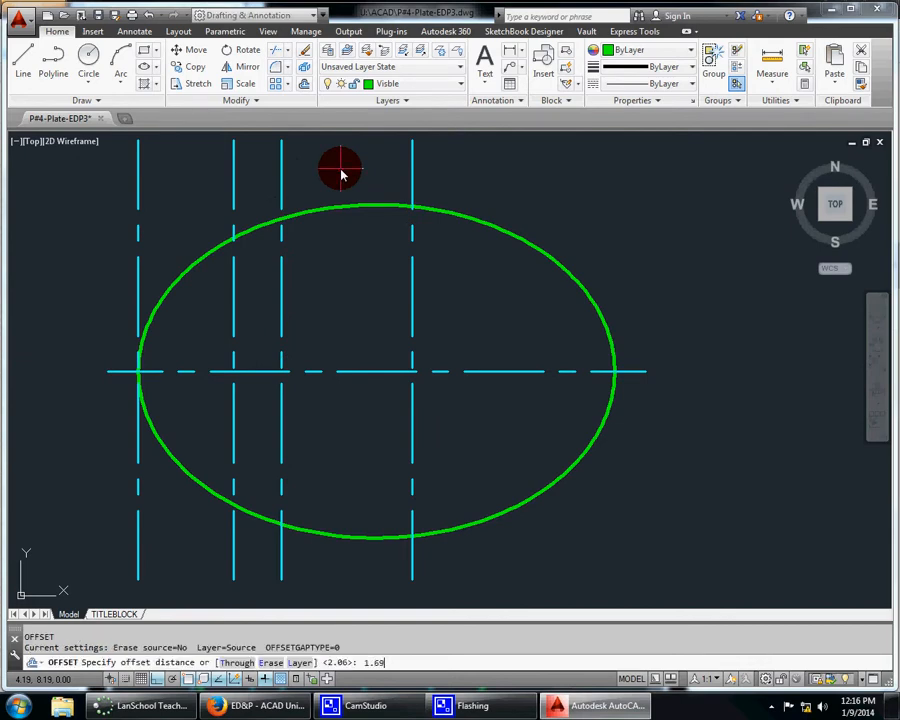
type("1.69")
key("Return")
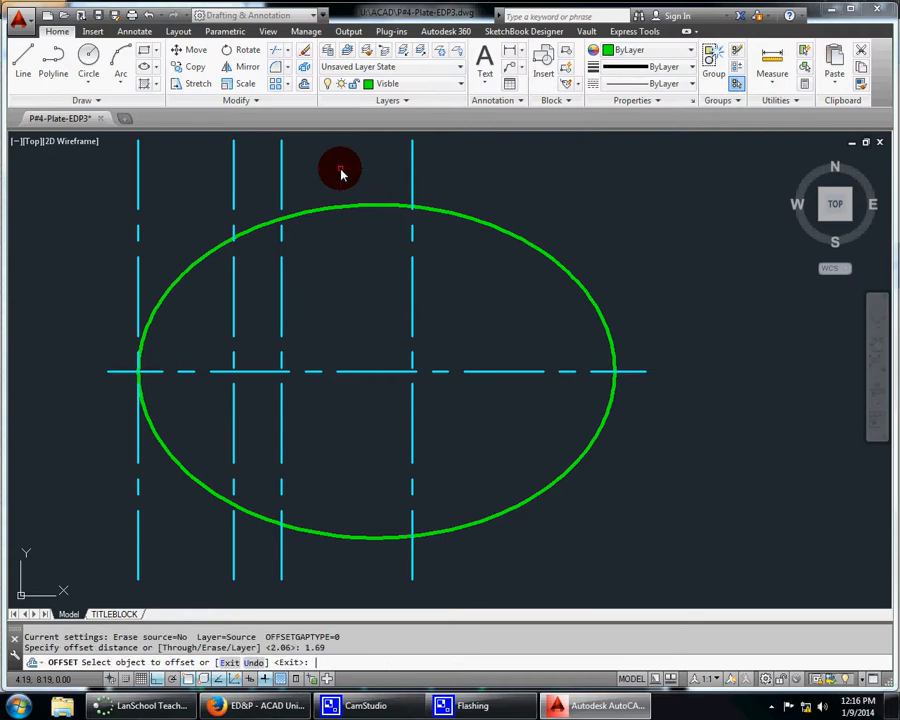
left_click(412, 163)
left_click(453, 163)
key("Return")
Step: Offset the horizontal centerline 1.5 upward inside the ellipse
key("Return")
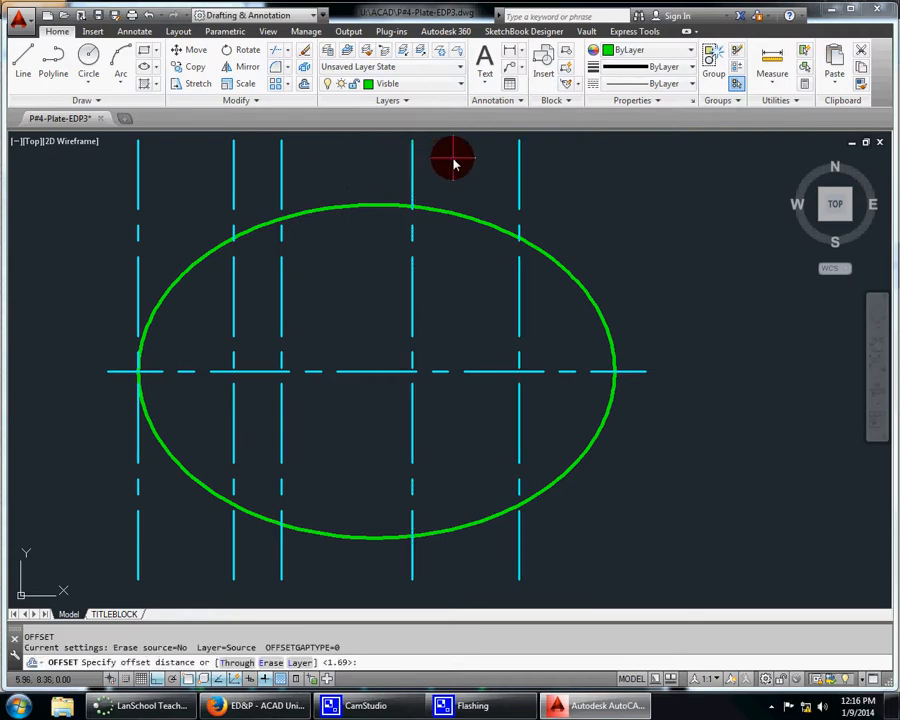
type("1.")
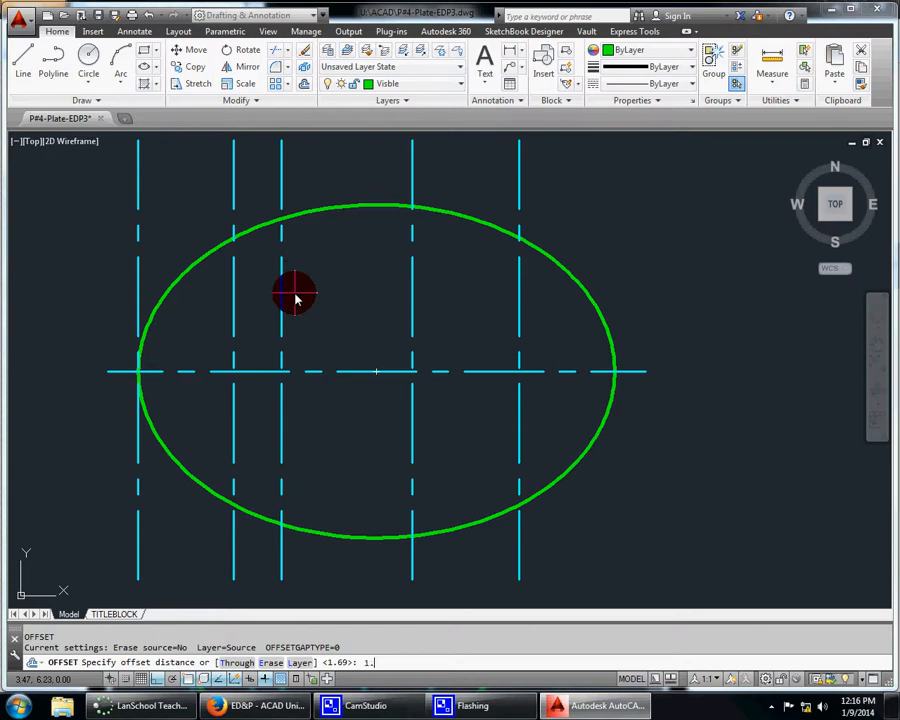
type("5")
key("Return")
left_click(354, 371)
left_click(360, 325)
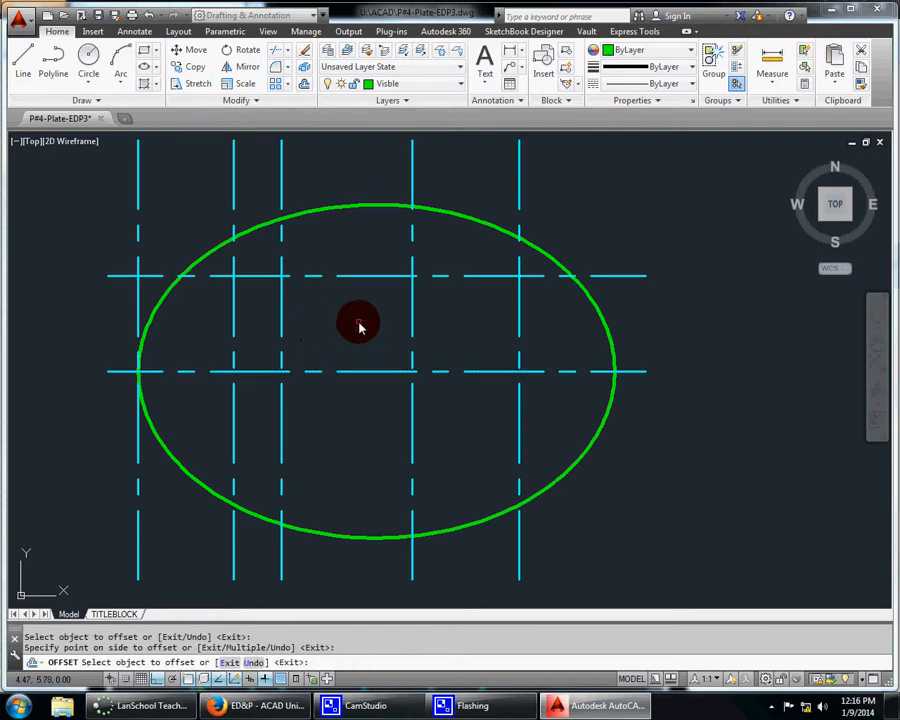
Step: Offset the middle horizontal centerline 1.5 downward inside the ellipse, then erase the leftmost vertical centerline
left_click(362, 371)
left_click(364, 404)
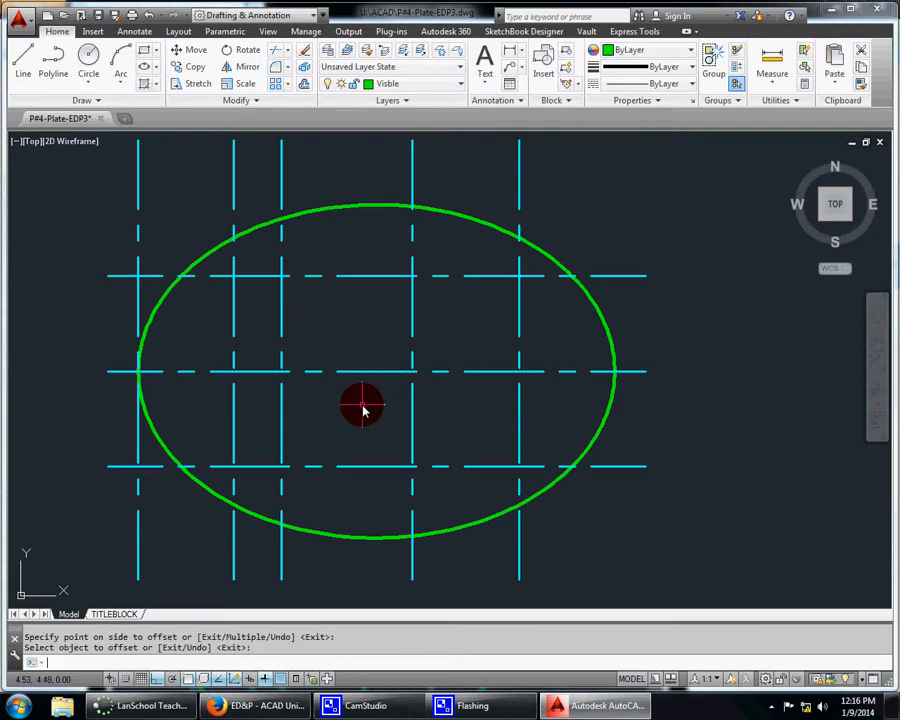
key("Escape")
left_click(138, 180)
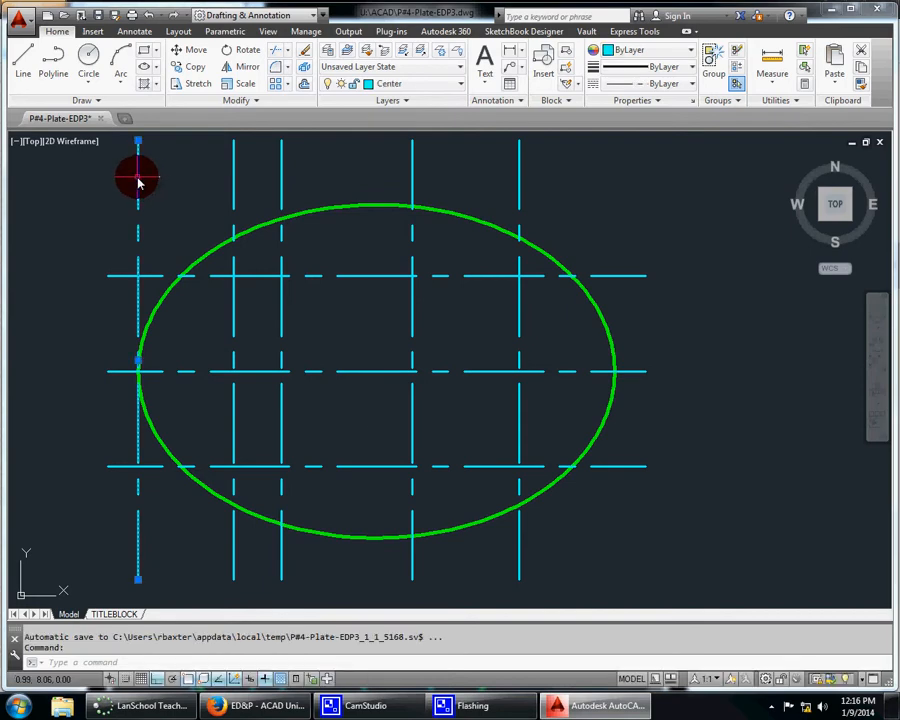
left_click(304, 50)
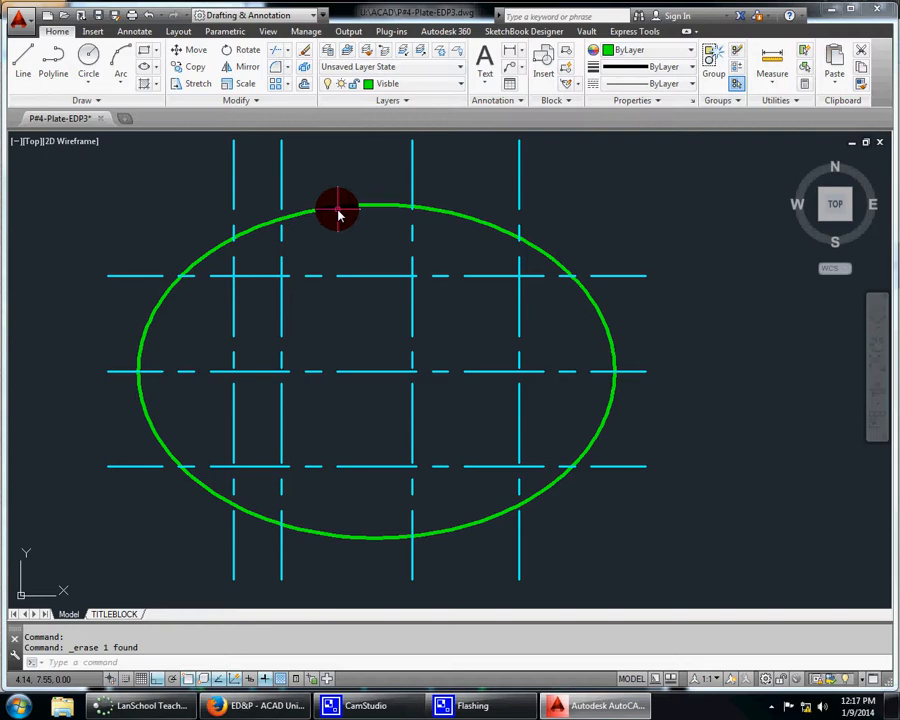
Step: Draw a 1.13 diameter circle where the leftmost remaining vertical centerline crosses the middle horizontal centerline
left_click(96, 84)
left_click(93, 128)
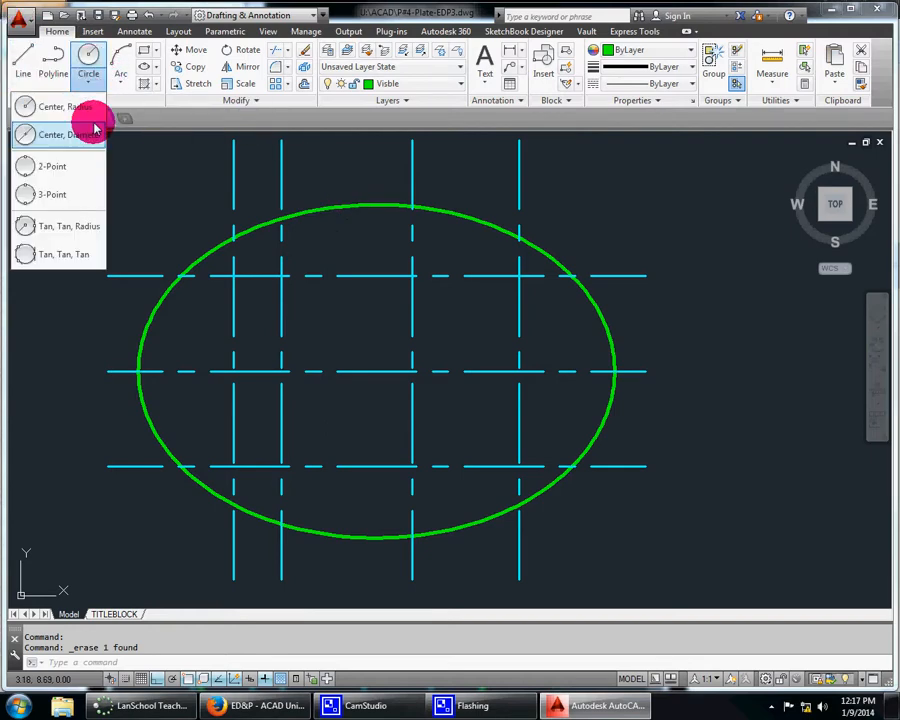
left_click(233, 373)
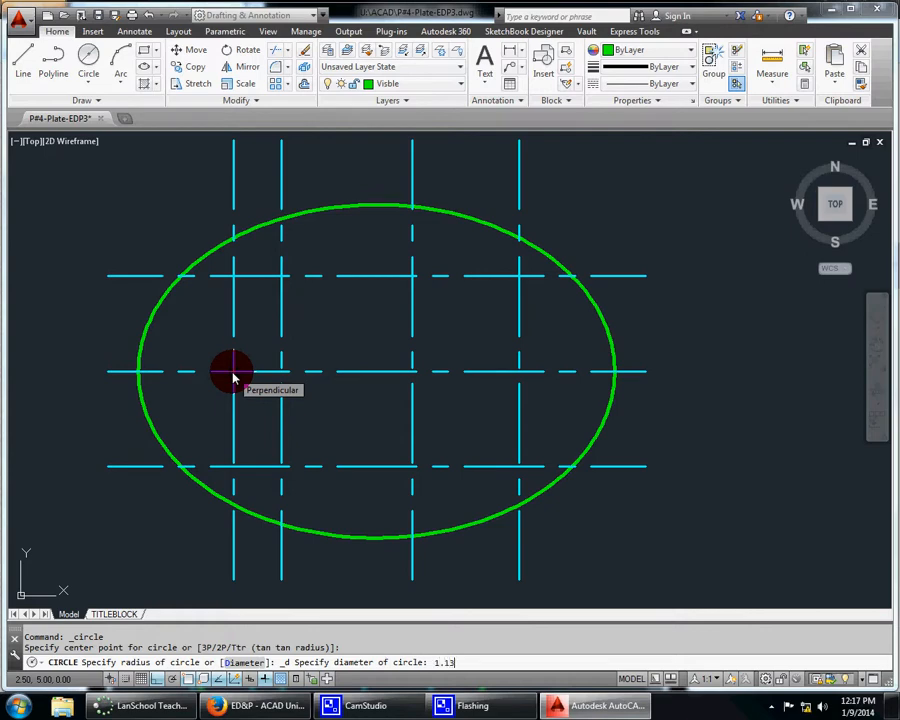
type("1.13")
key("Return")
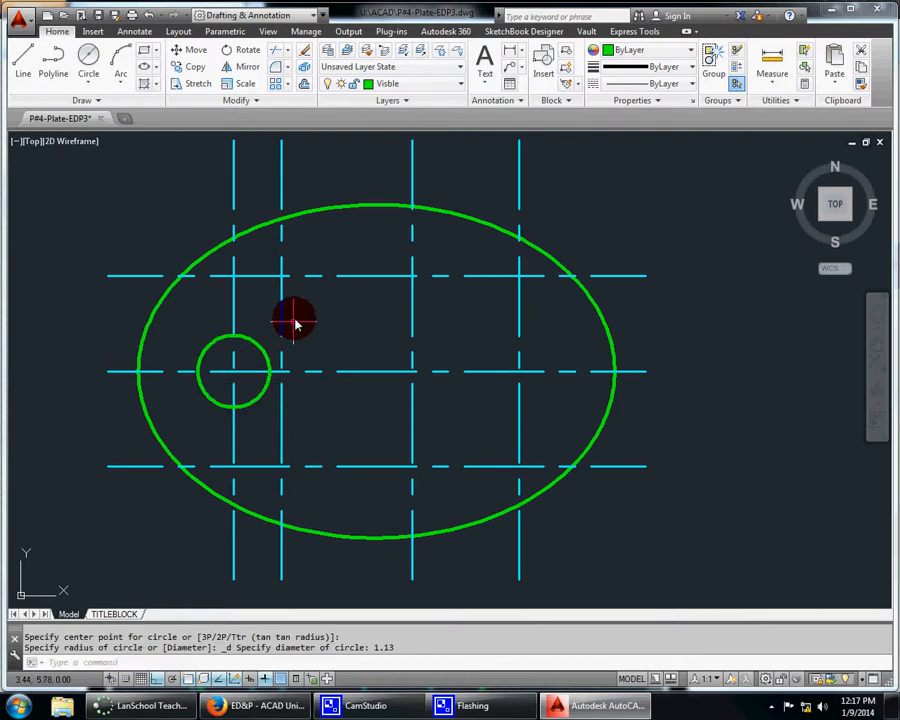
Step: Draw two .19 radius circles where the second vertical centerline crosses the upper and lower horizontal centerlines
left_click(88, 88)
left_click(92, 102)
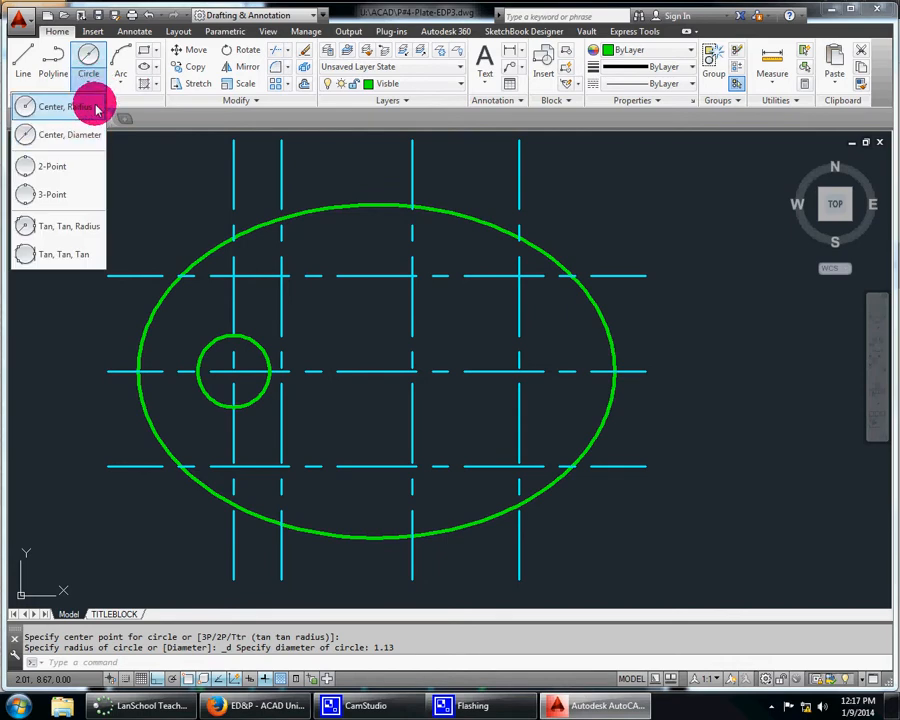
left_click(283, 278)
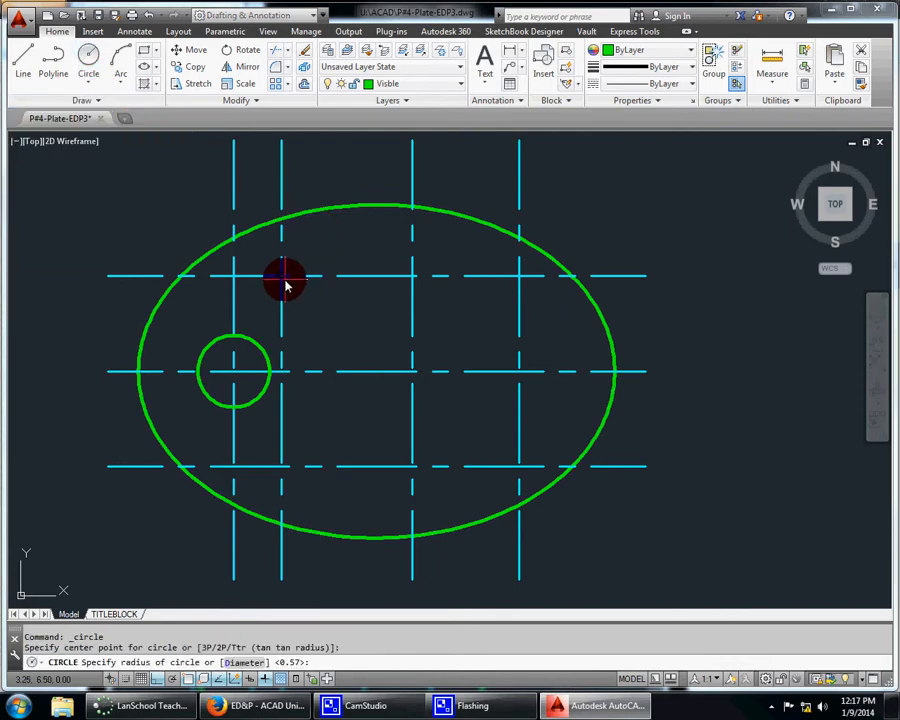
type(".19")
key("Return")
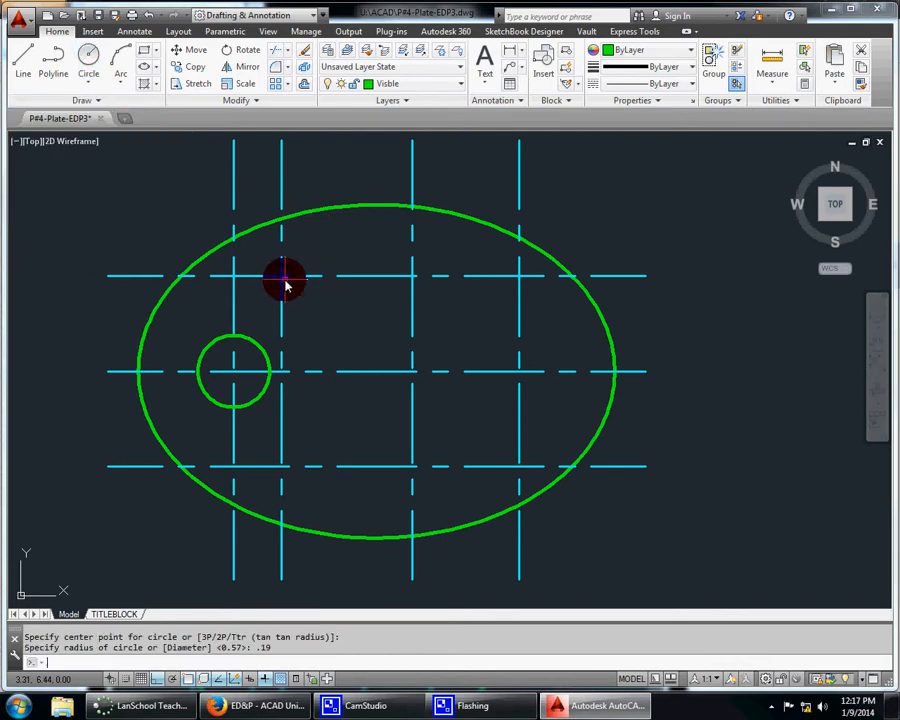
key("Return")
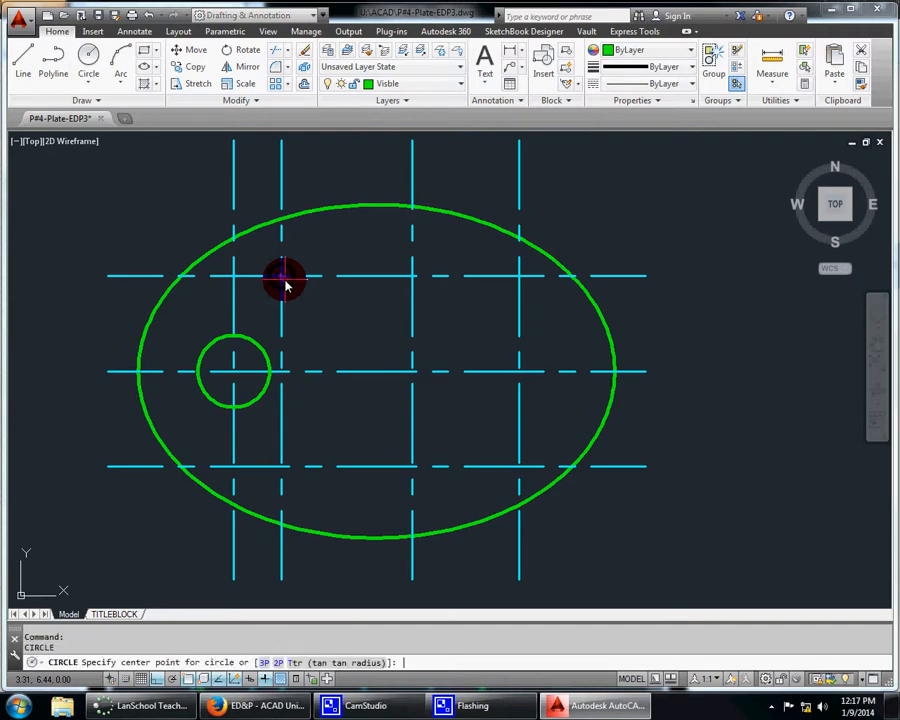
left_click(280, 470)
key("Return")
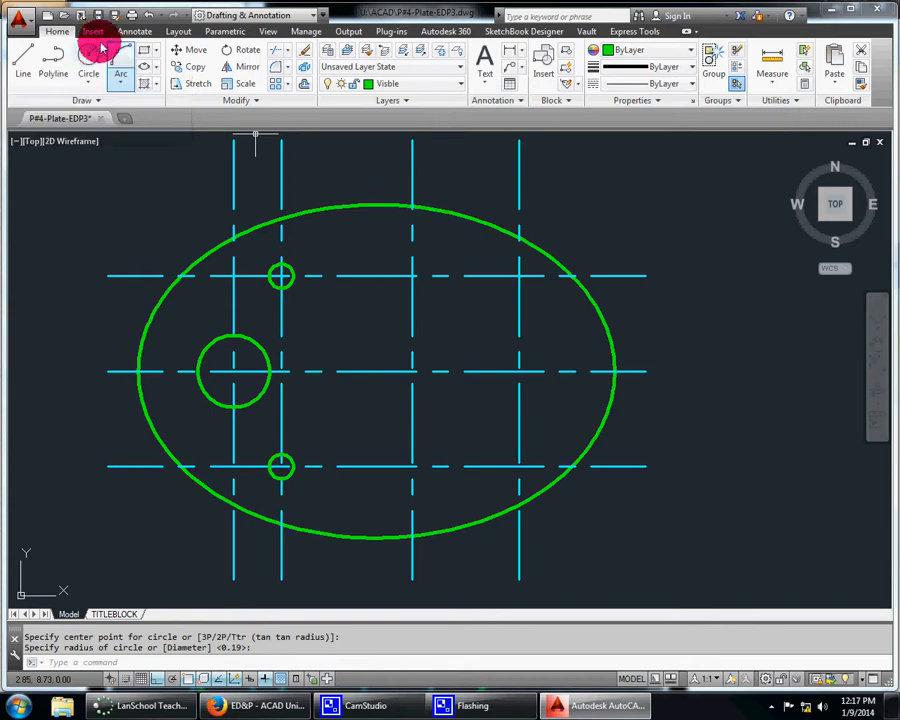
Step: Draw a 2.25 diameter circle where the rightmost vertical centerline crosses the middle horizontal centerline
left_click(89, 80)
left_click(91, 124)
left_click(520, 372)
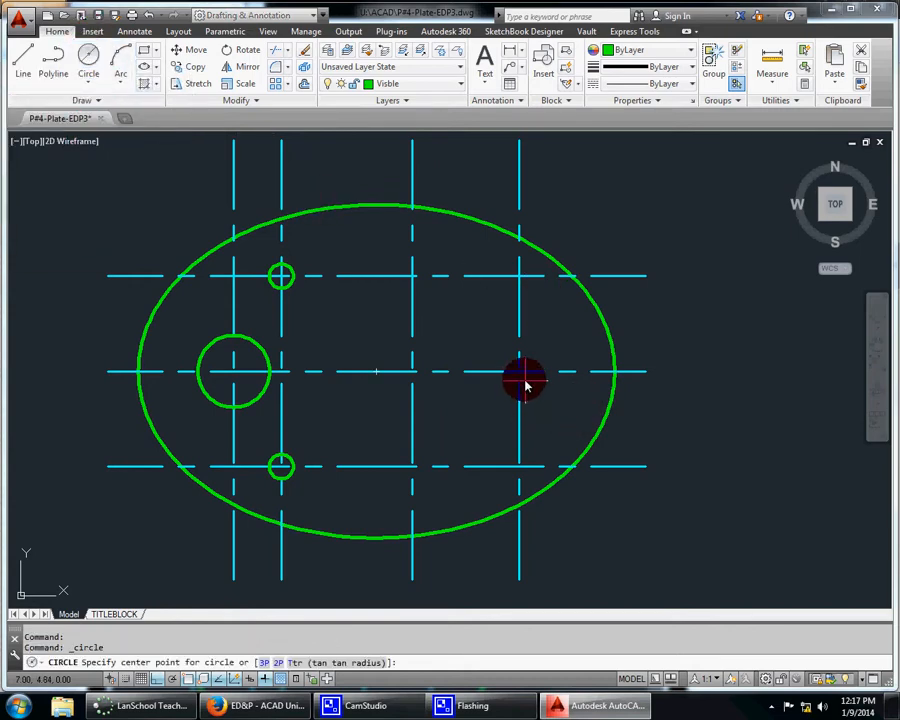
type("2.25")
key("Return")
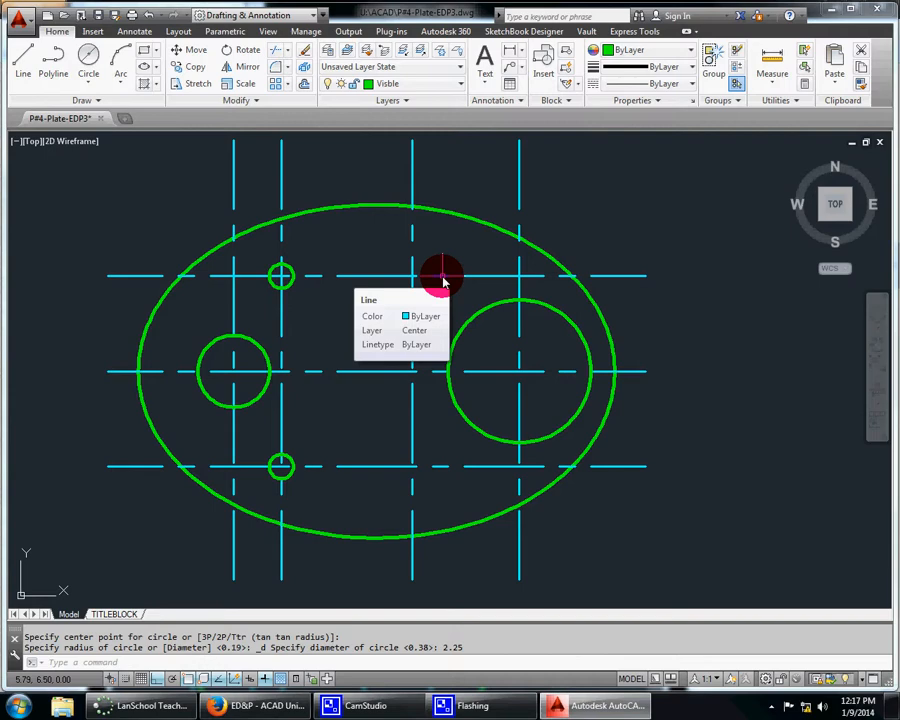
Step: Draw two .38 radius circles where the third vertical centerline crosses the upper and lower horizontal centerlines
left_click(86, 88)
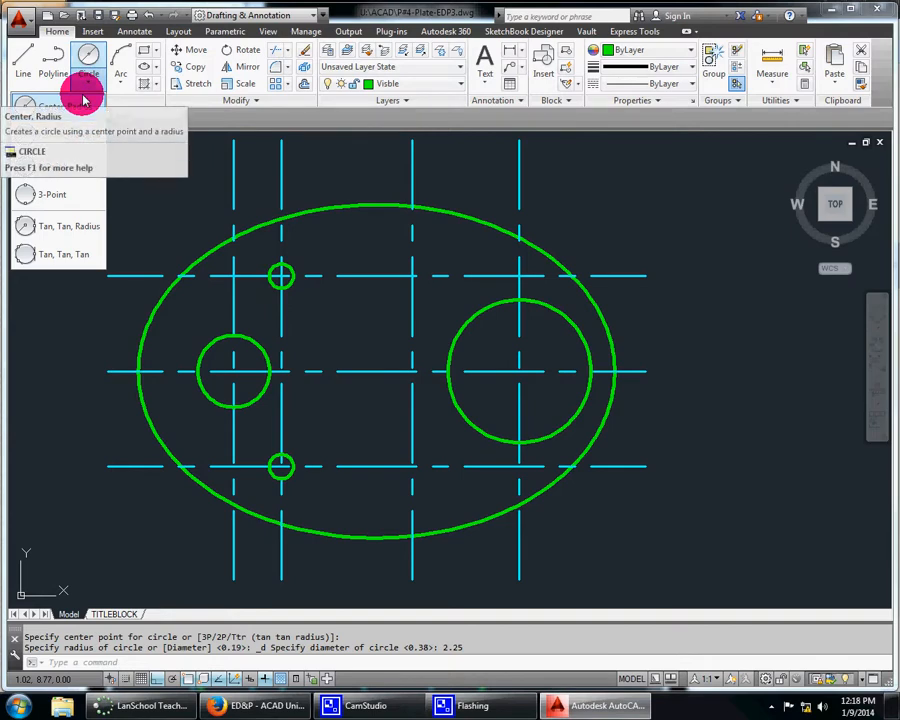
left_click(84, 100)
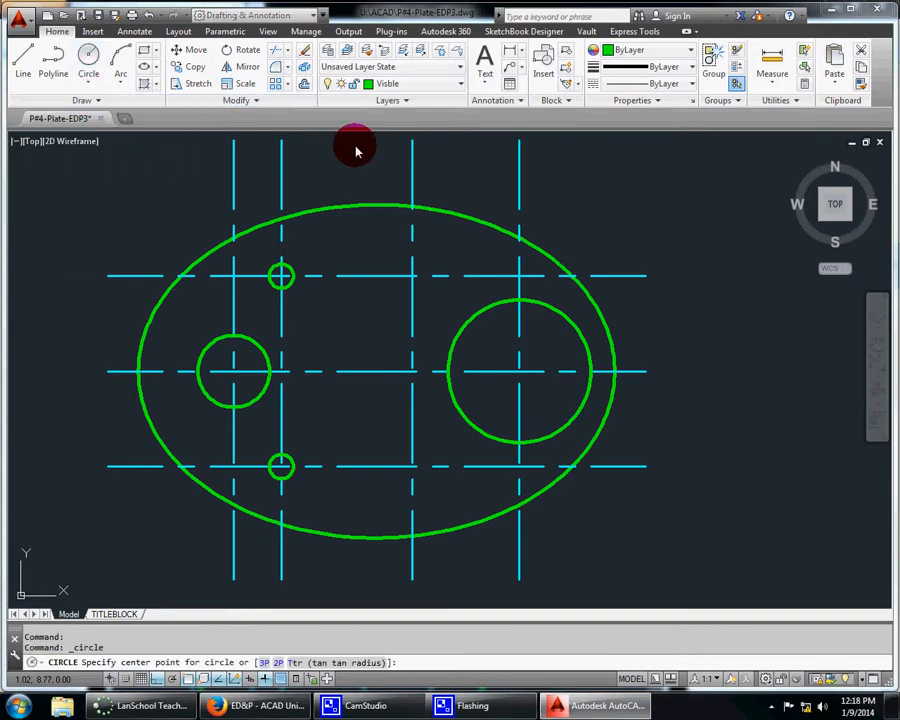
left_click(411, 276)
type(".3")
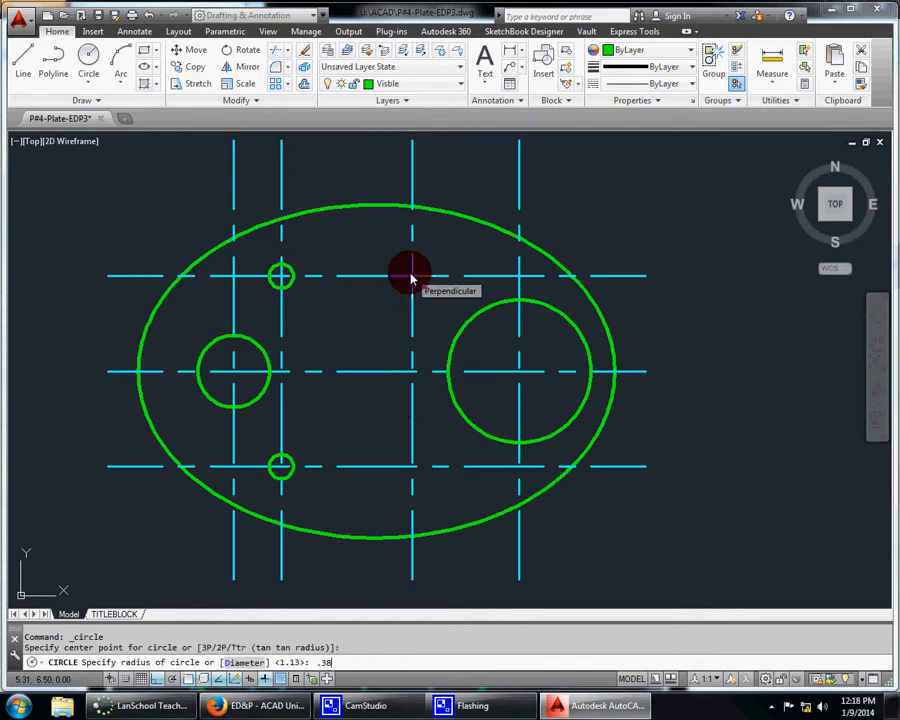
type("8")
key("Return")
key("Return")
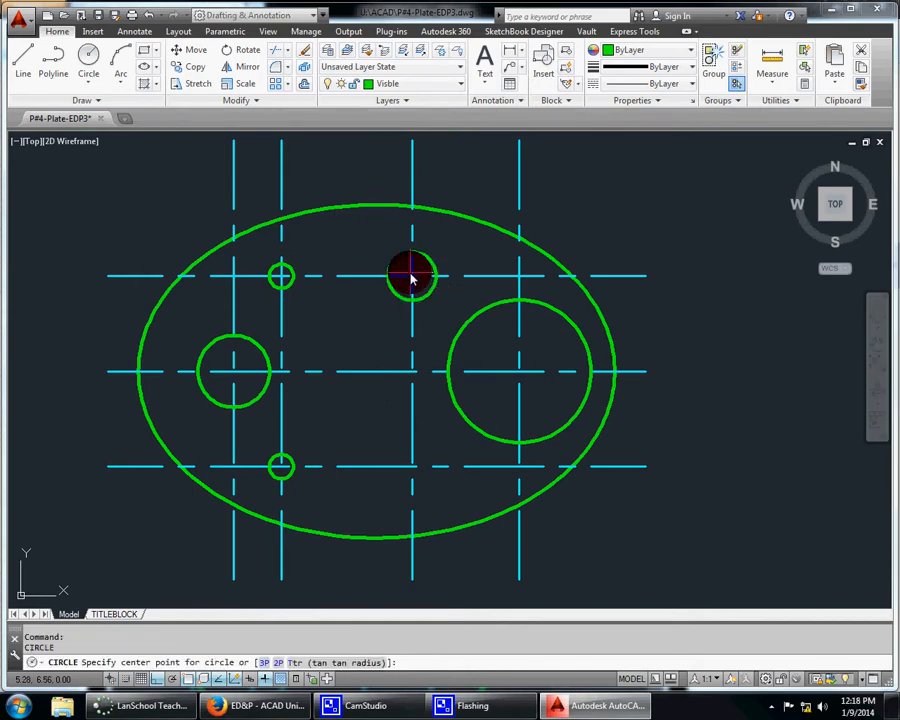
left_click(412, 466)
key("Return")
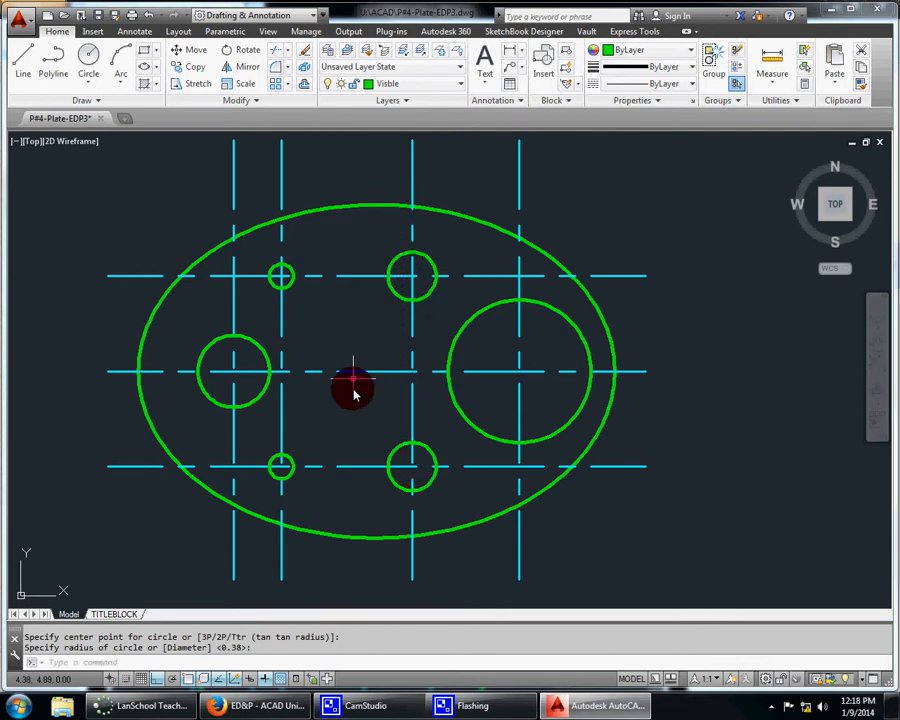
Step: Draw two concentric circles centered between the .38 radius circles, one touching their inner edges and one touching their outer edges
left_click(88, 58)
left_click(412, 371)
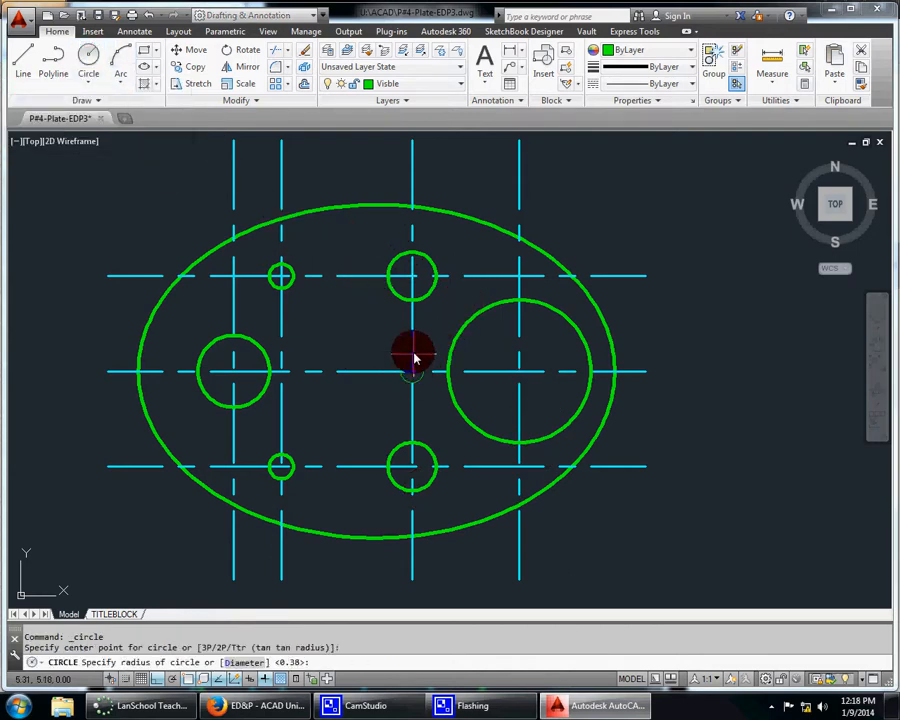
left_click(415, 305)
right_click(413, 302)
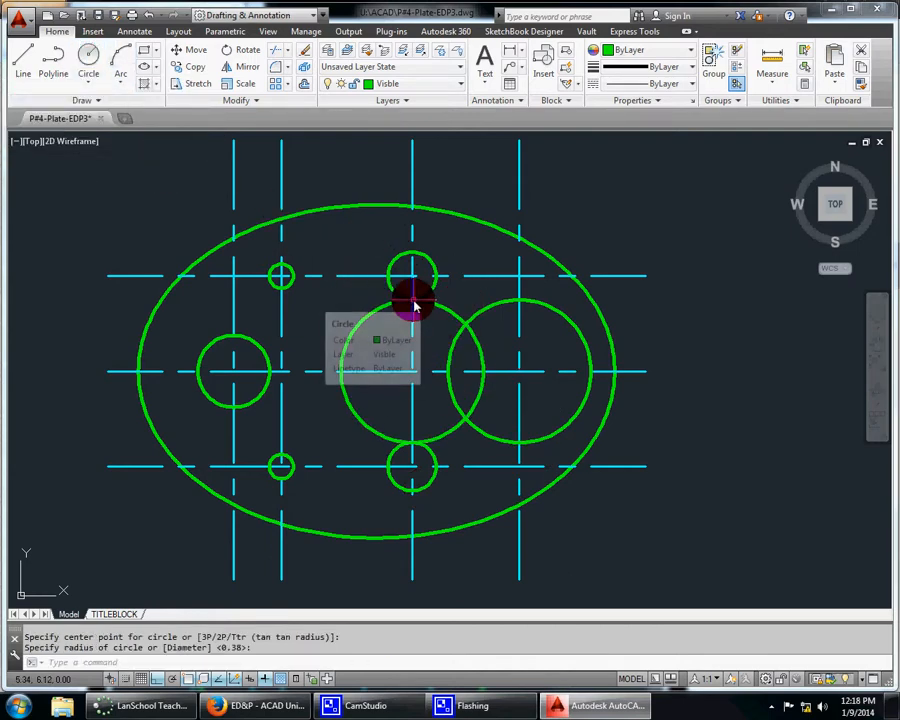
left_click(413, 305)
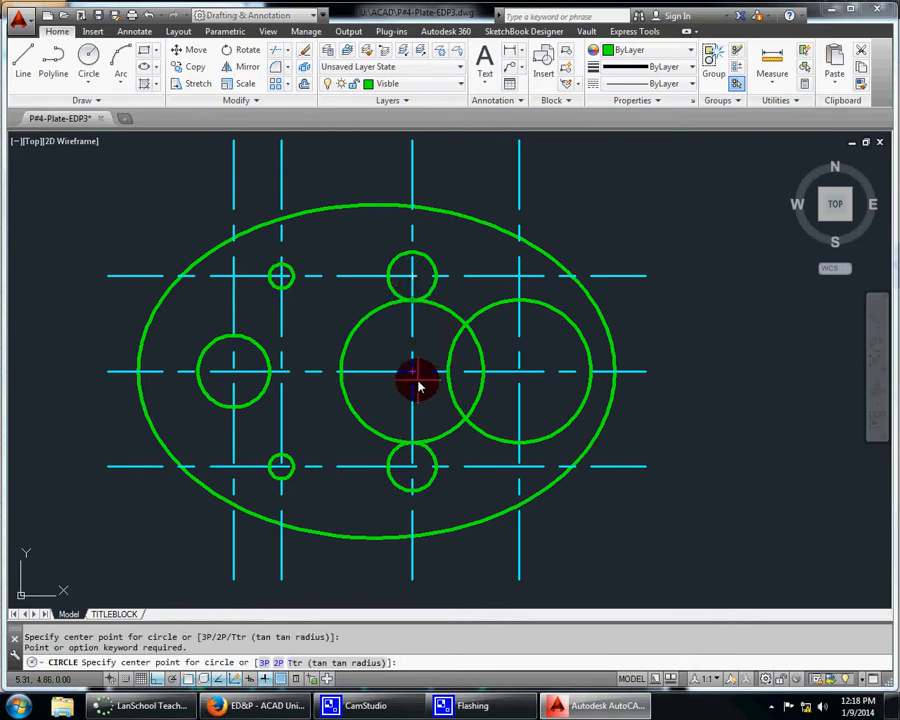
left_click(412, 371)
left_click(417, 252)
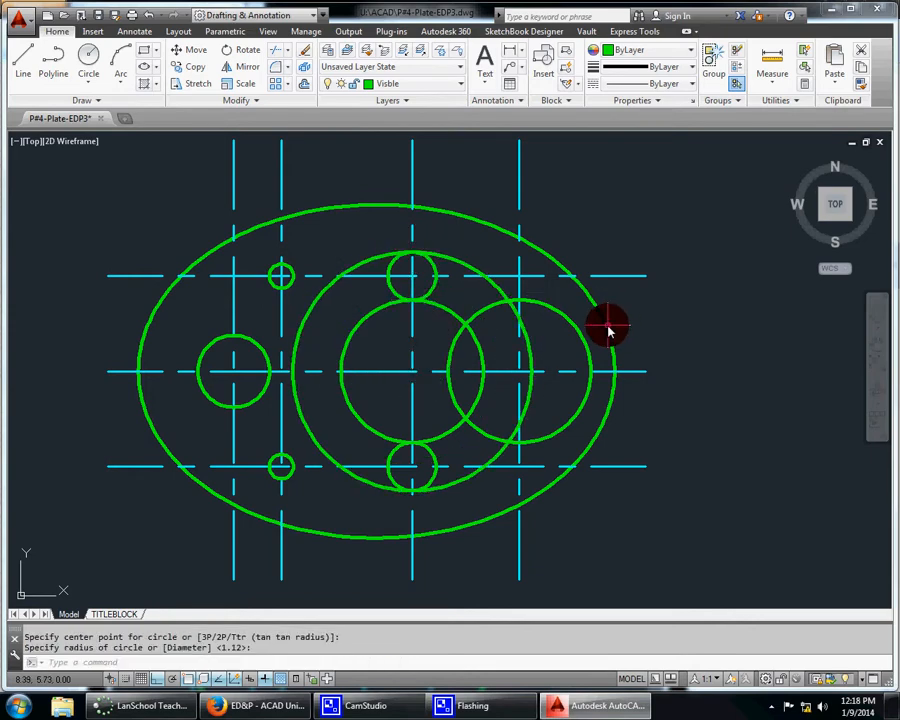
Step: Make the Center layer current and draw a concentric center circle passing through the centers of the .38 radius circles
left_click(446, 83)
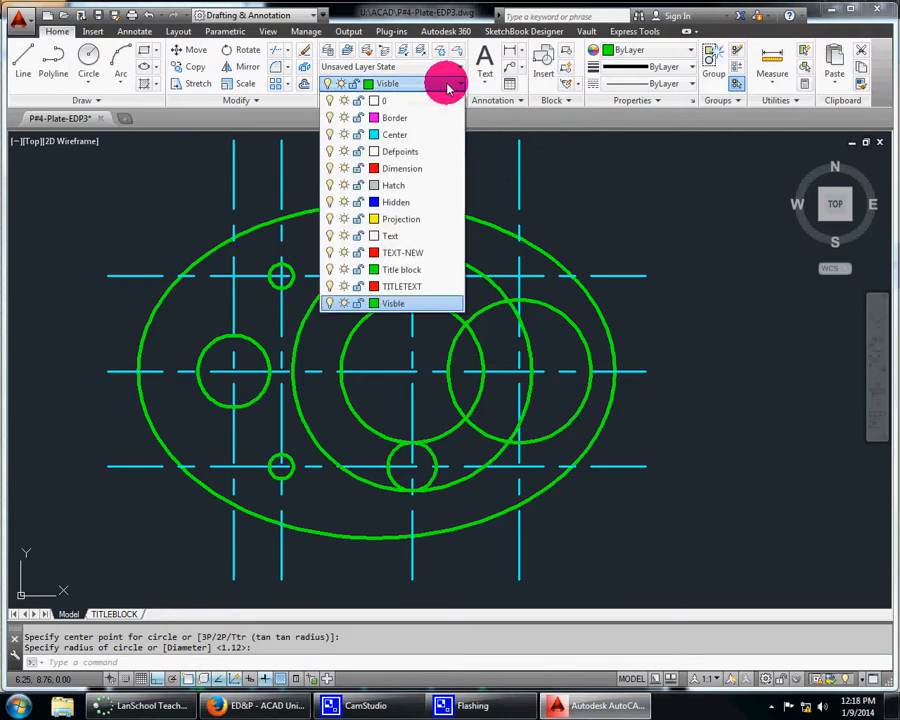
left_click(403, 135)
left_click(88, 55)
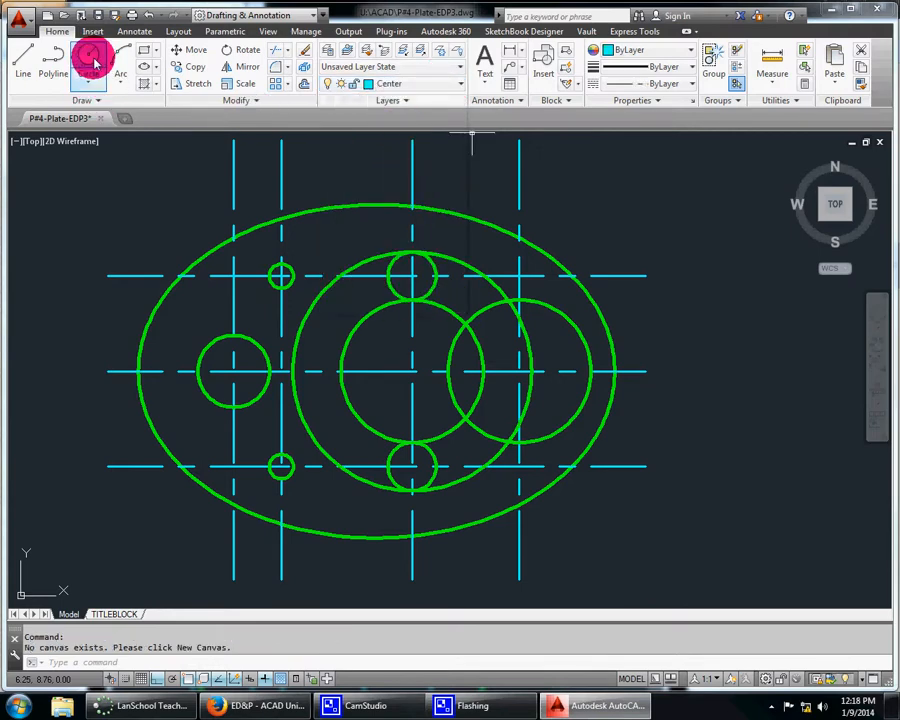
left_click(412, 375)
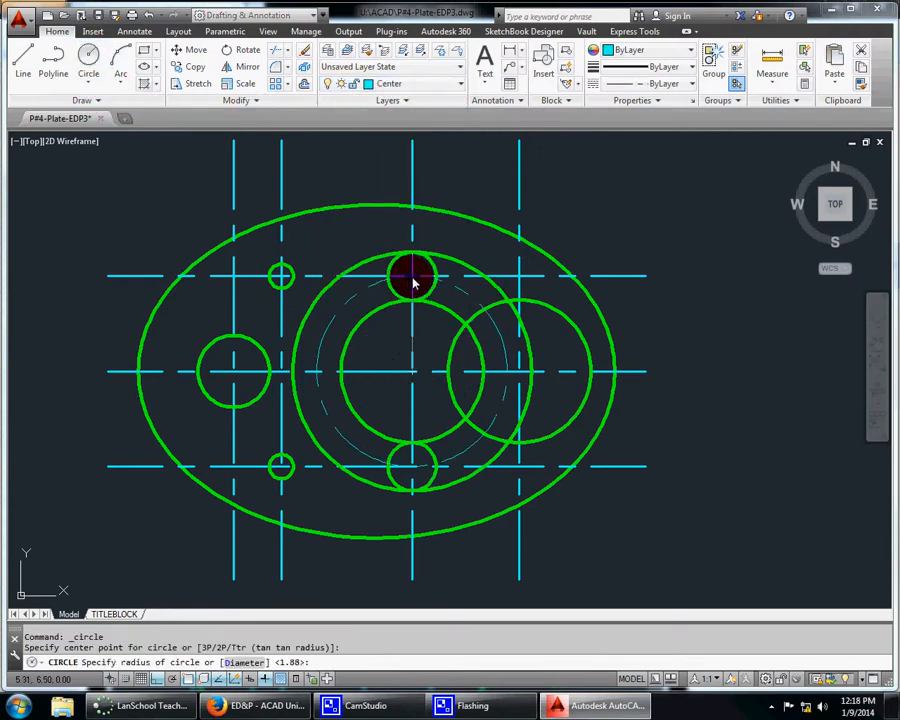
left_click(412, 279)
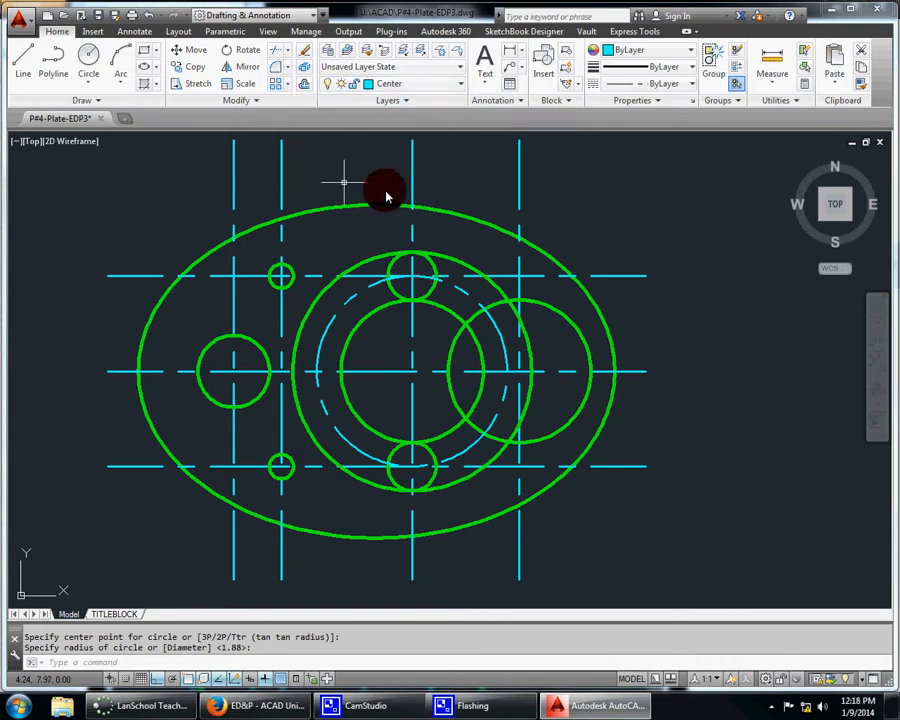
Step: Trim the .38 radius circles and the concentric circles between them, using all objects as cutting edges, to form a C-shaped slot open to the right
left_click(278, 54)
key("Return")
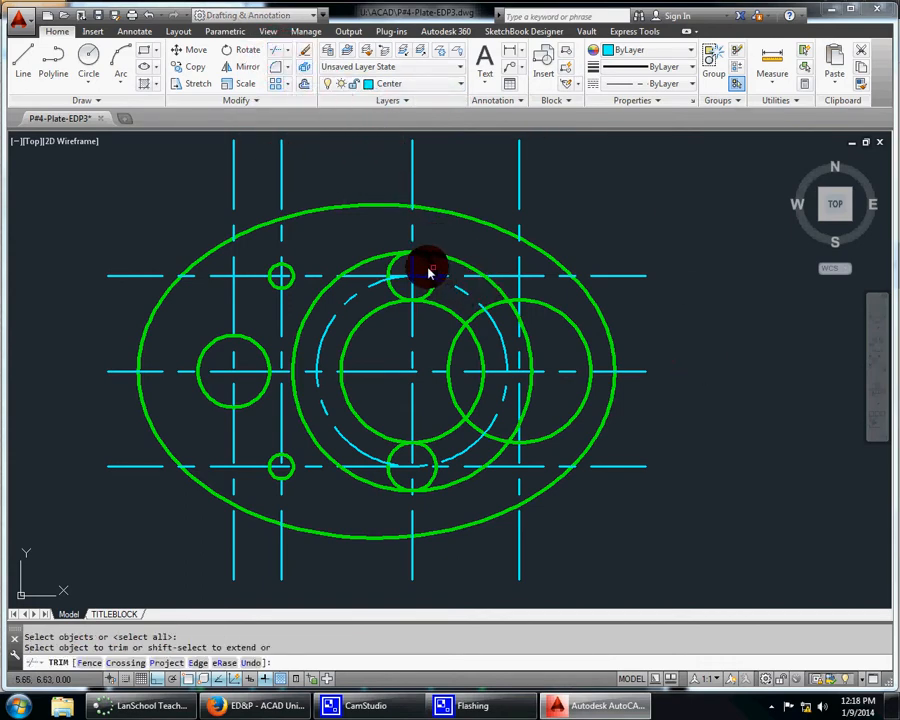
left_click(395, 266)
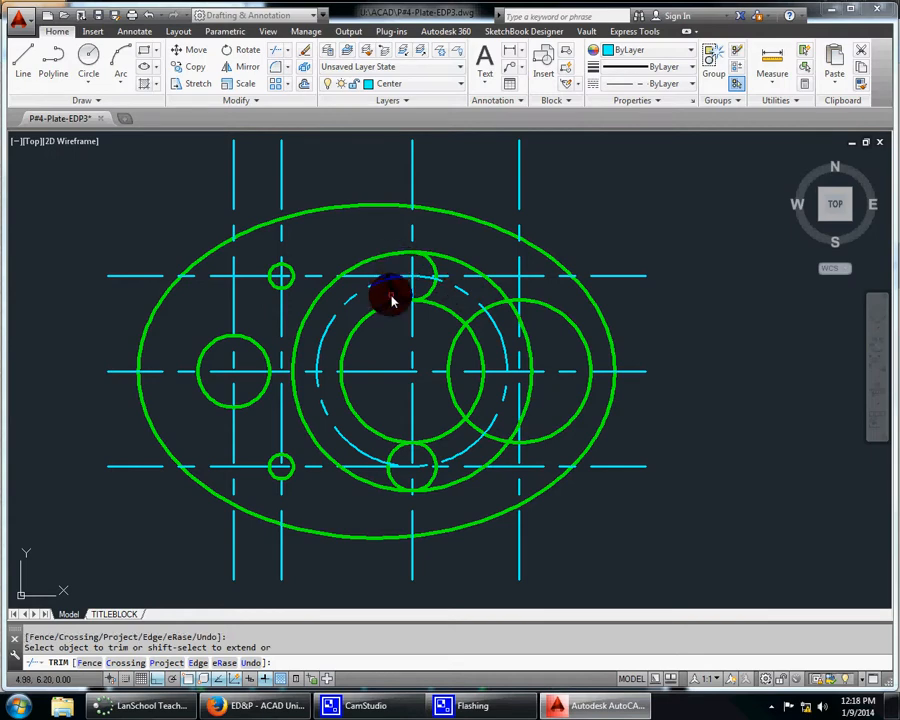
left_click(458, 276)
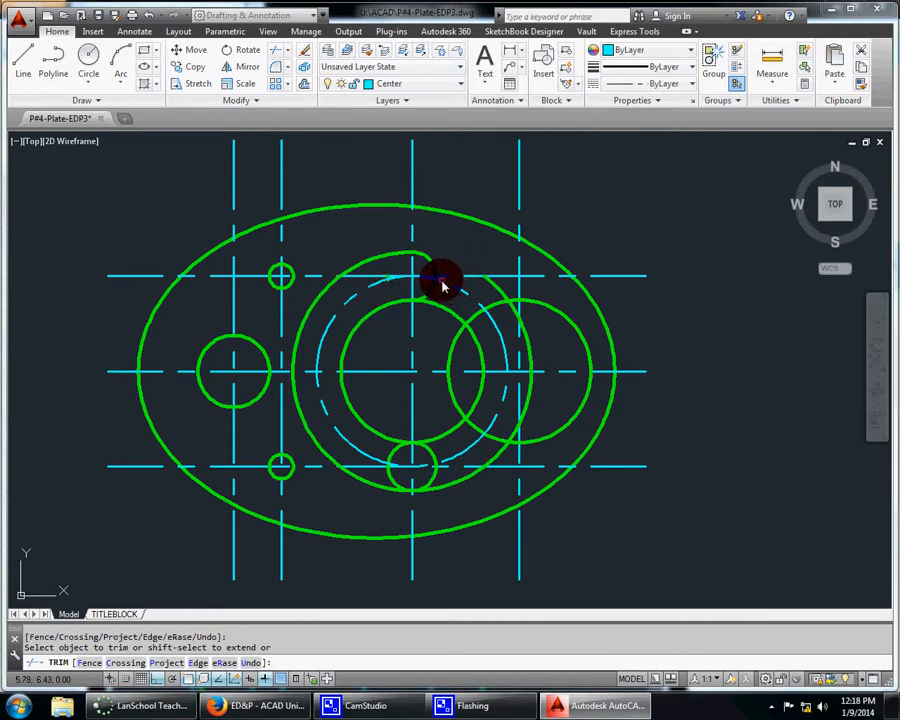
left_click(475, 299)
left_click(438, 306)
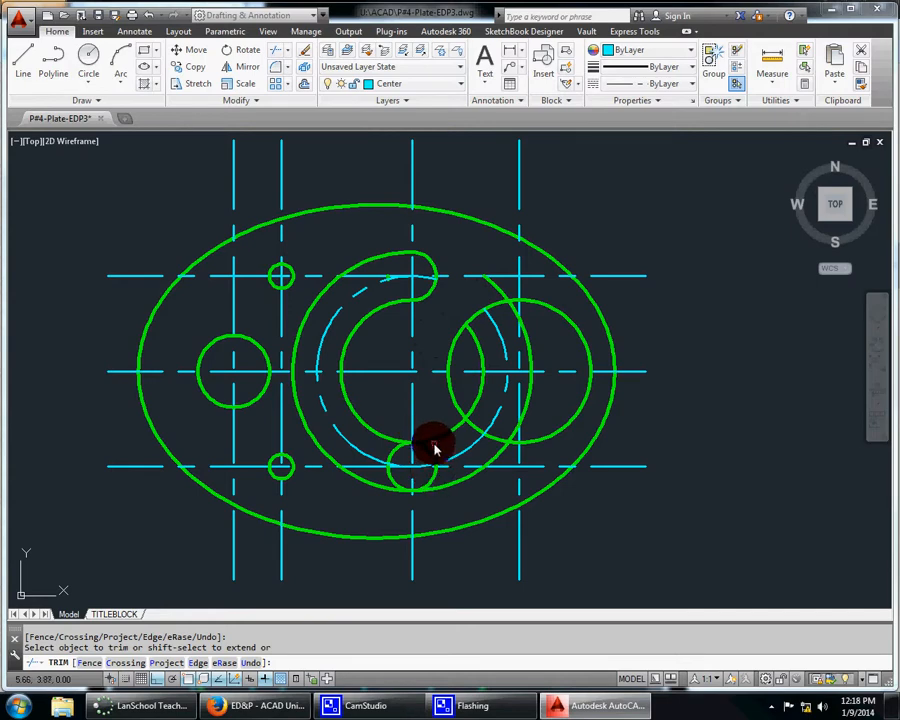
left_click(446, 461)
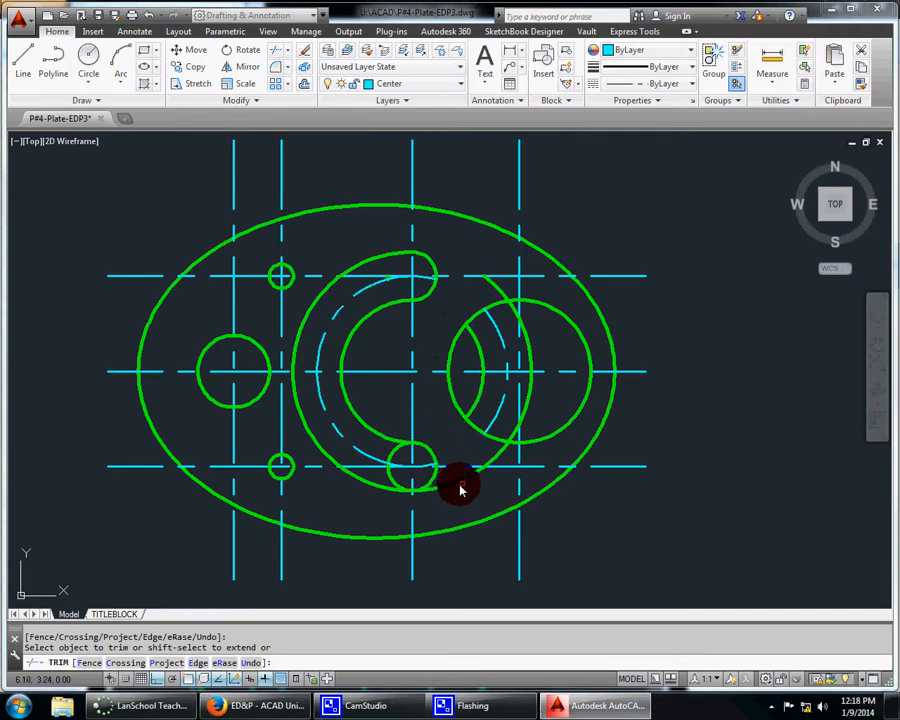
left_click(456, 484)
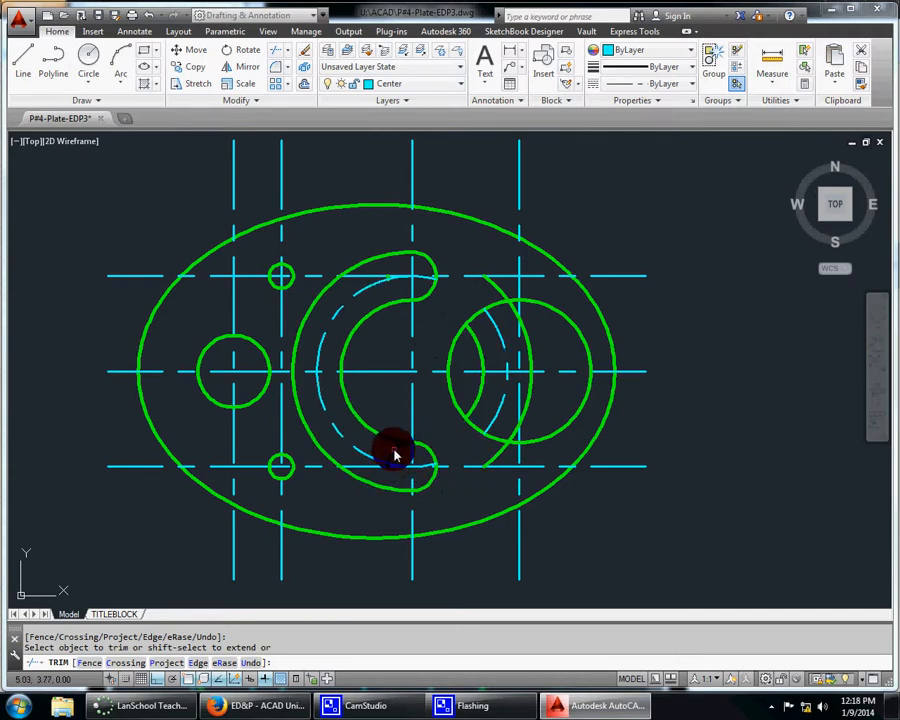
Step: End the Trim command and erase the leftover arc fragment inside the slot's lower end
scroll(409, 487, "up", 5)
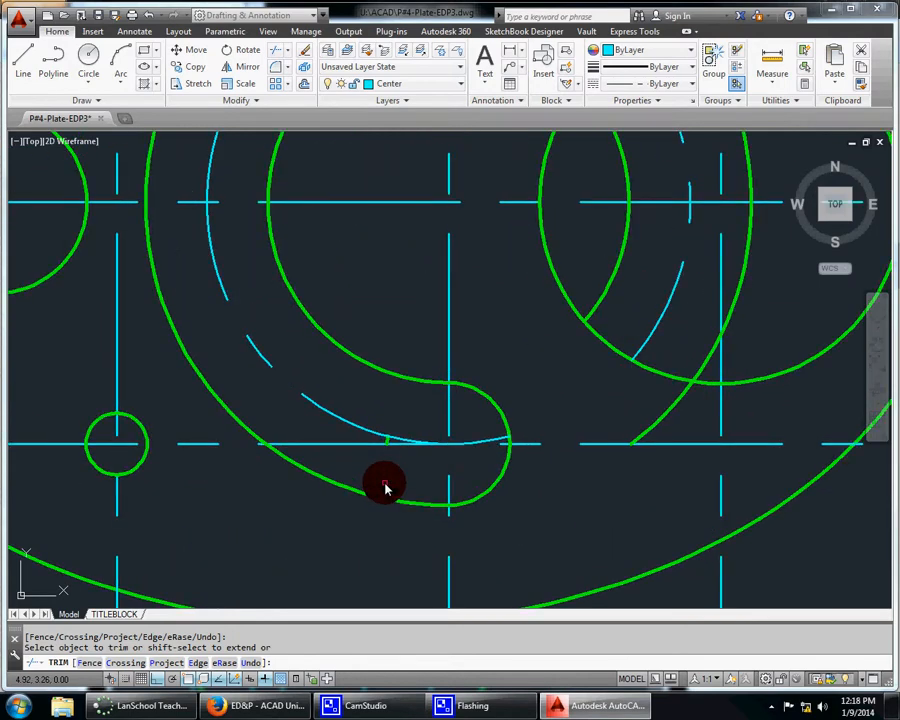
key("Return")
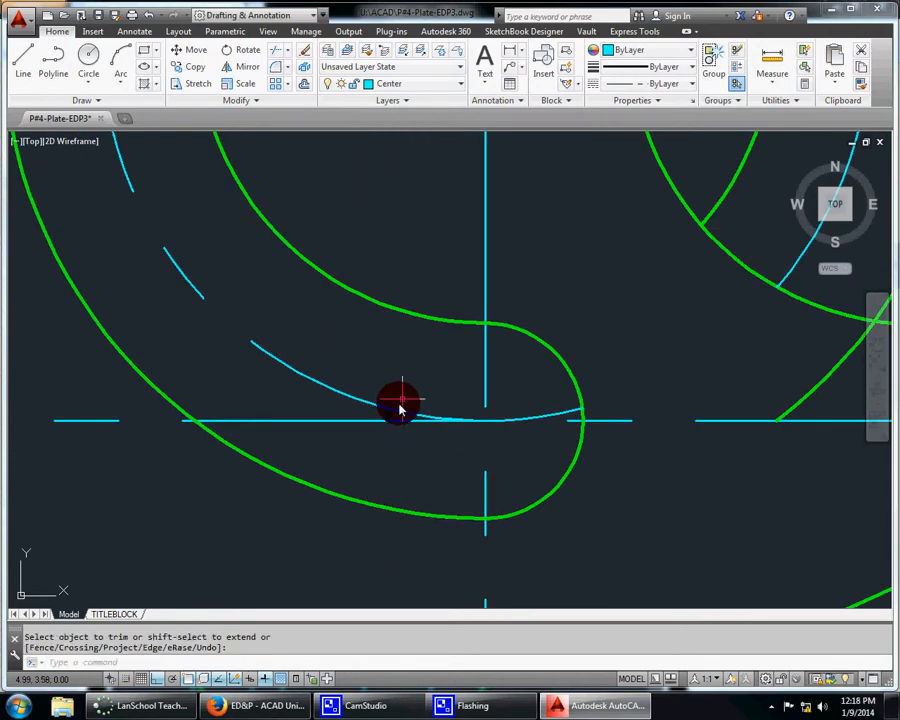
left_click(436, 423)
key("Delete")
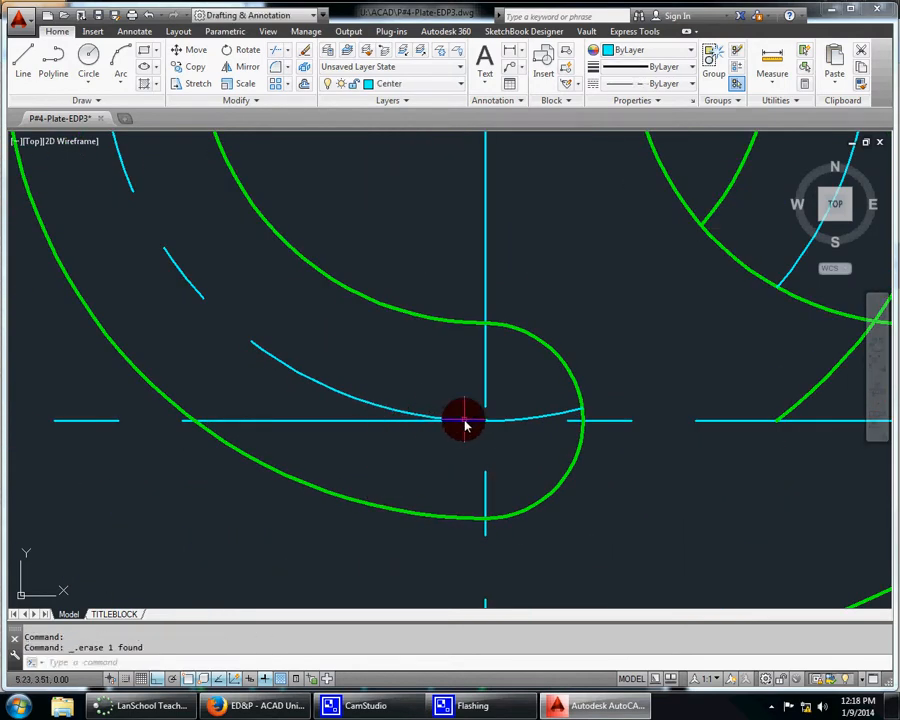
Step: Trim the center circle's overhang past the slot's vertical centerline at both the lower and upper slot ends, using all objects as cutting edges
left_click(272, 56)
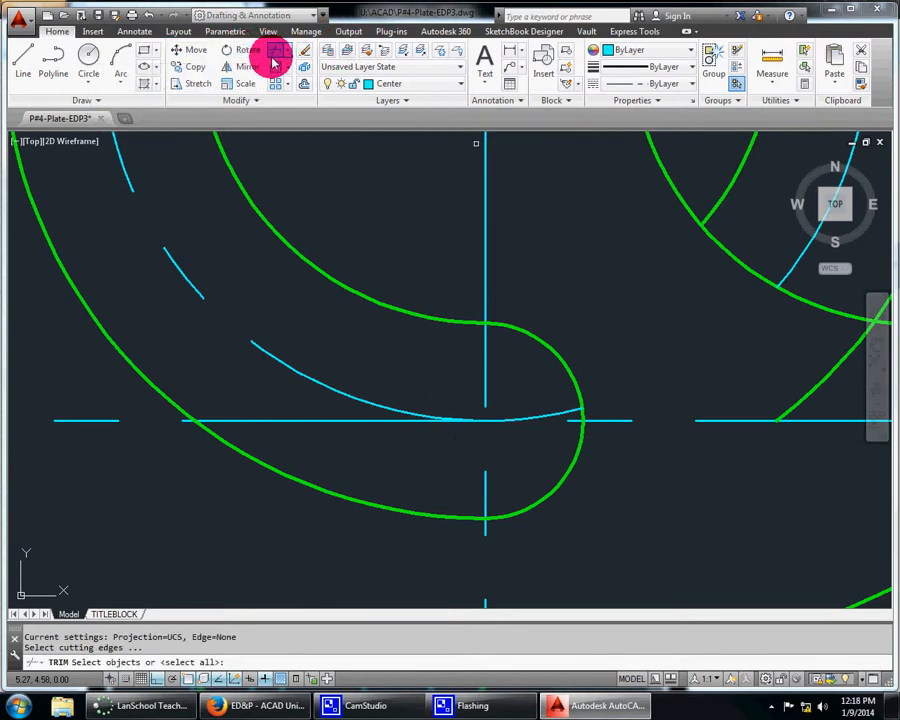
key("Return")
left_click(576, 420)
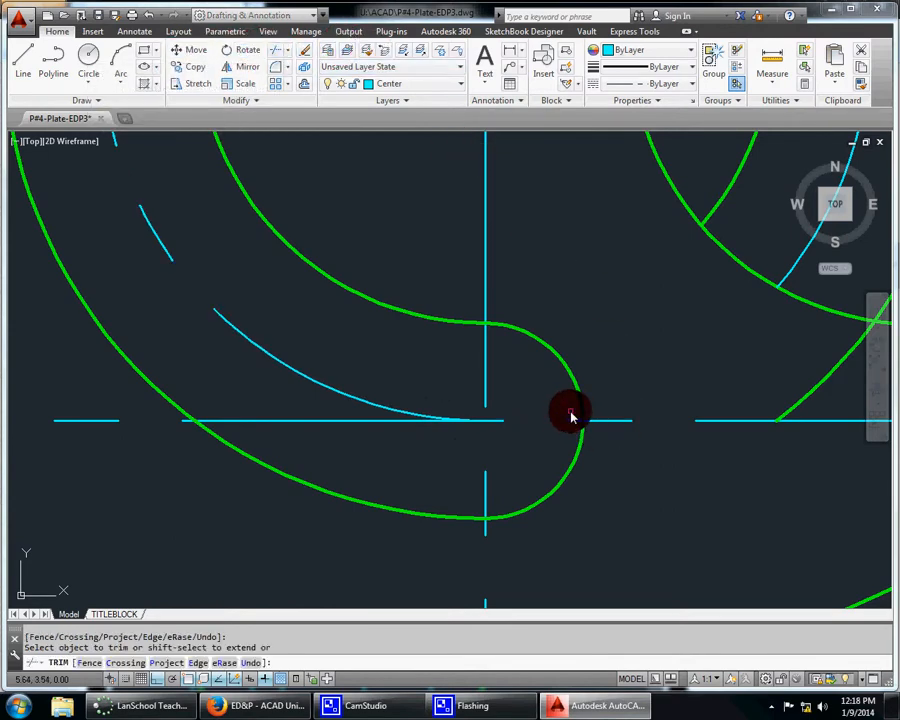
scroll(613, 288, "down", 4)
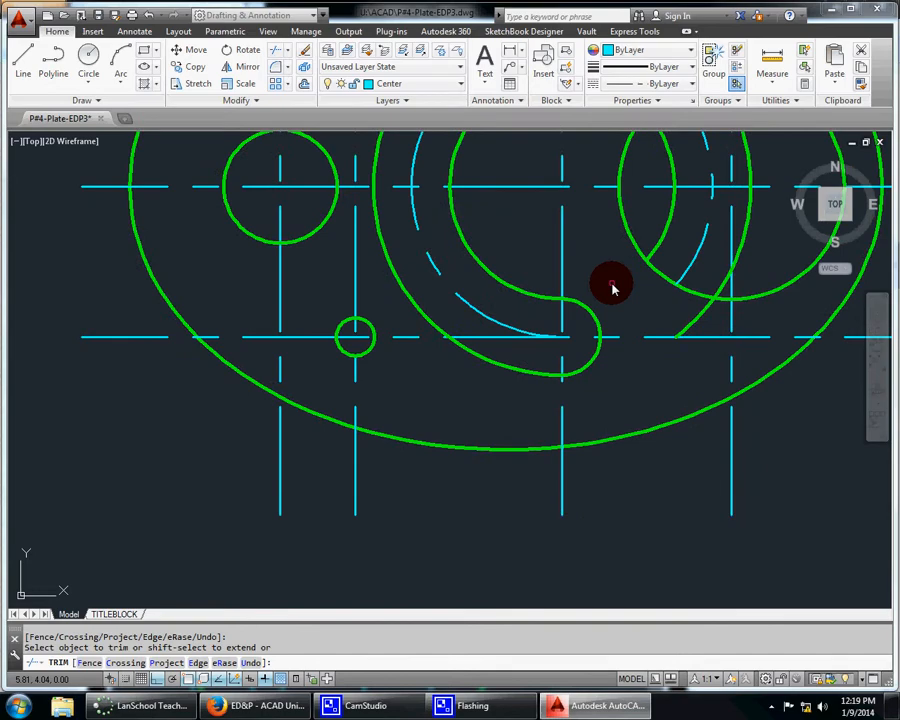
scroll(613, 288, "down", 4)
middle_click_drag(592, 360, 566, 514)
scroll(575, 428, "up", 6)
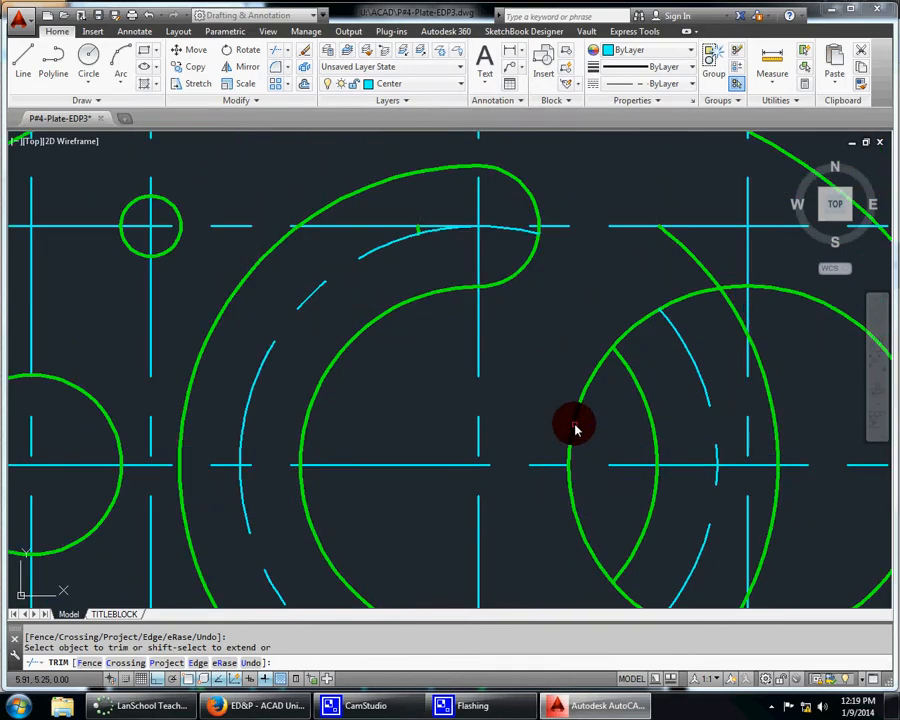
scroll(575, 428, "up", 3)
middle_click_drag(494, 207, 489, 374)
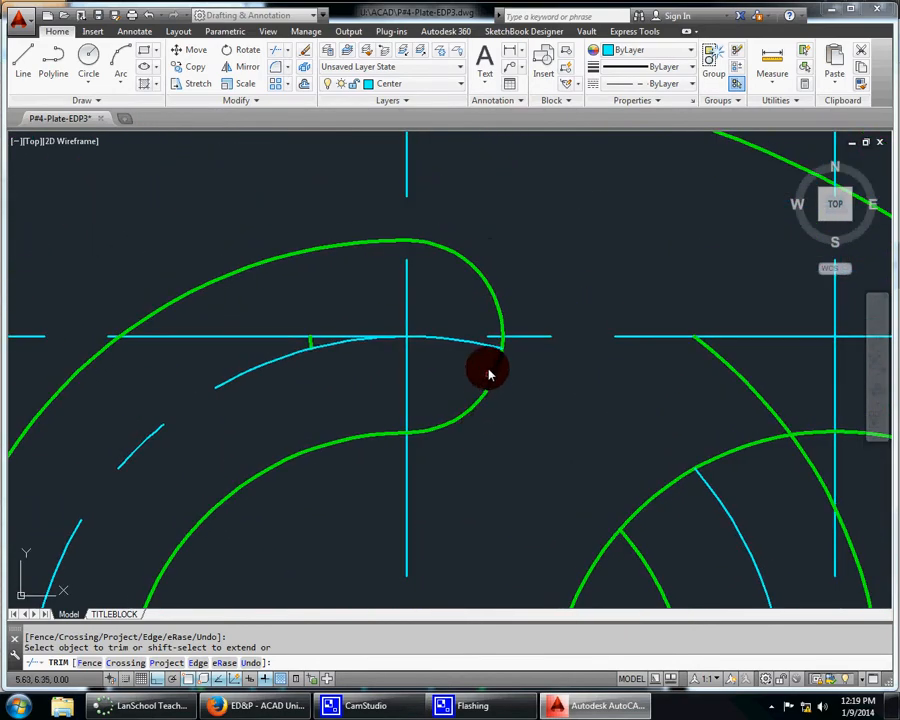
left_click(488, 345)
scroll(525, 397, "down", 6)
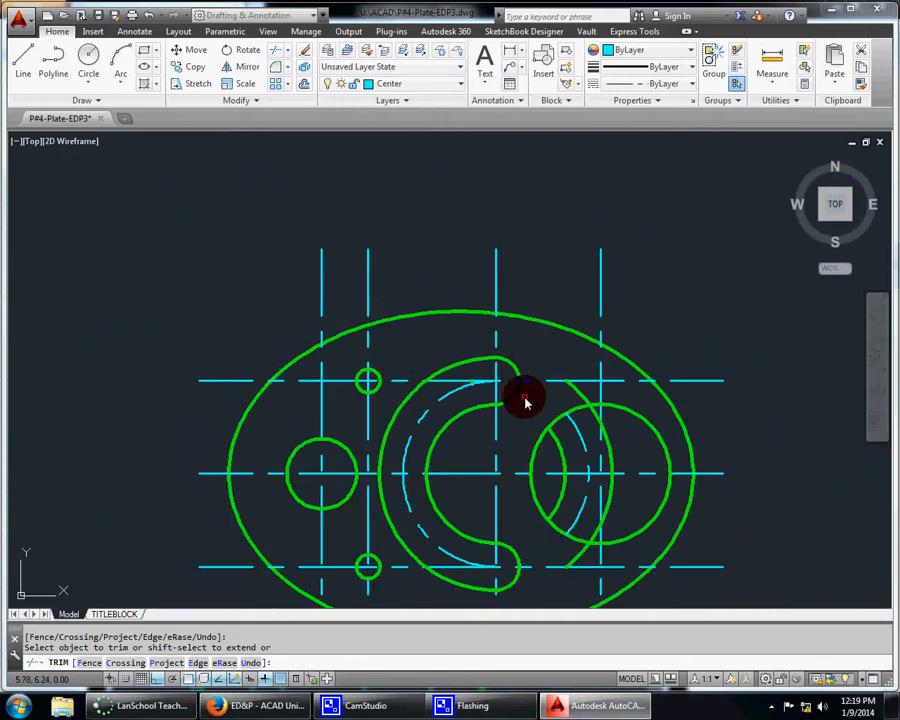
Step: Erase the three leftover concentric arcs crossing the large right hole
left_click(877, 364)
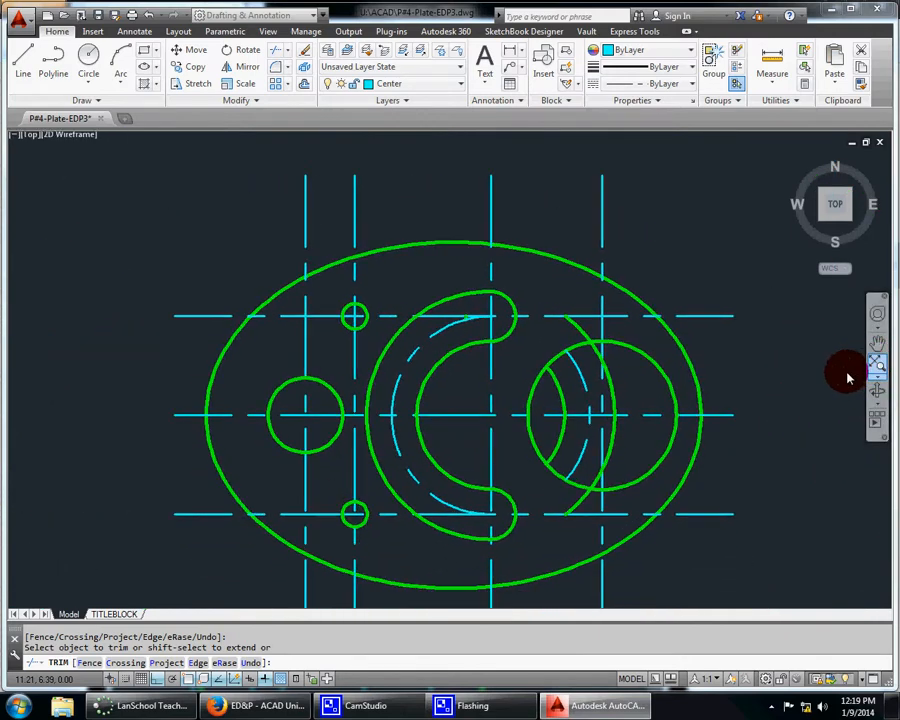
left_click(268, 31)
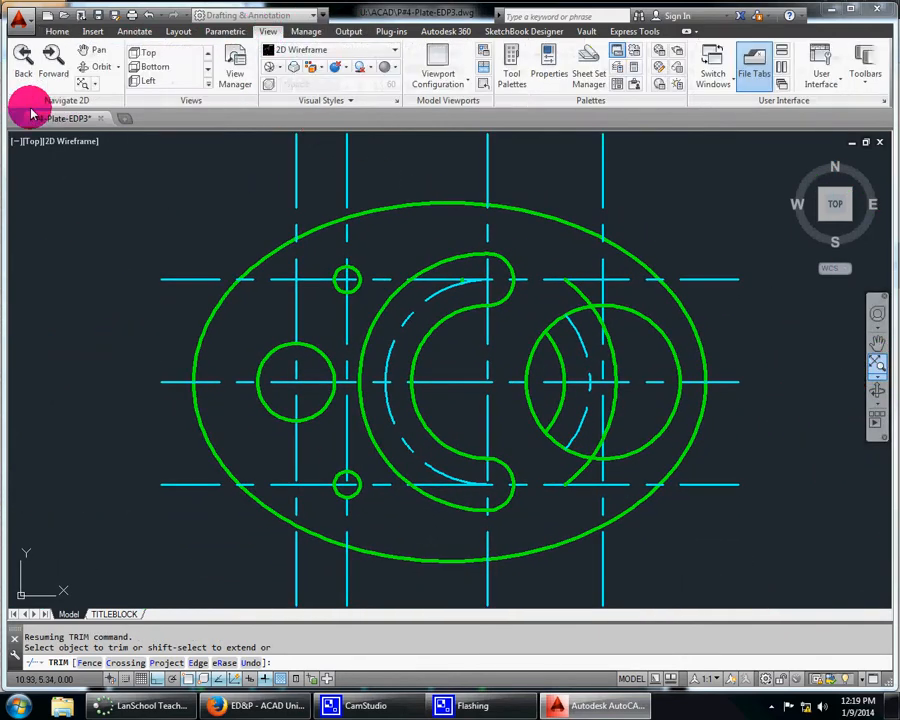
left_click(57, 31)
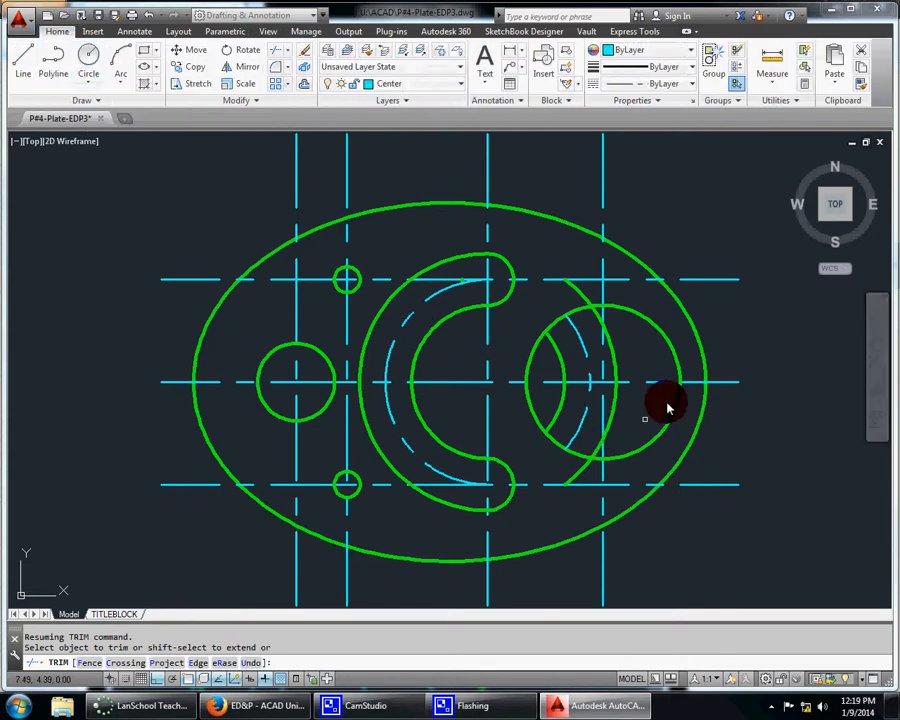
left_click(303, 50)
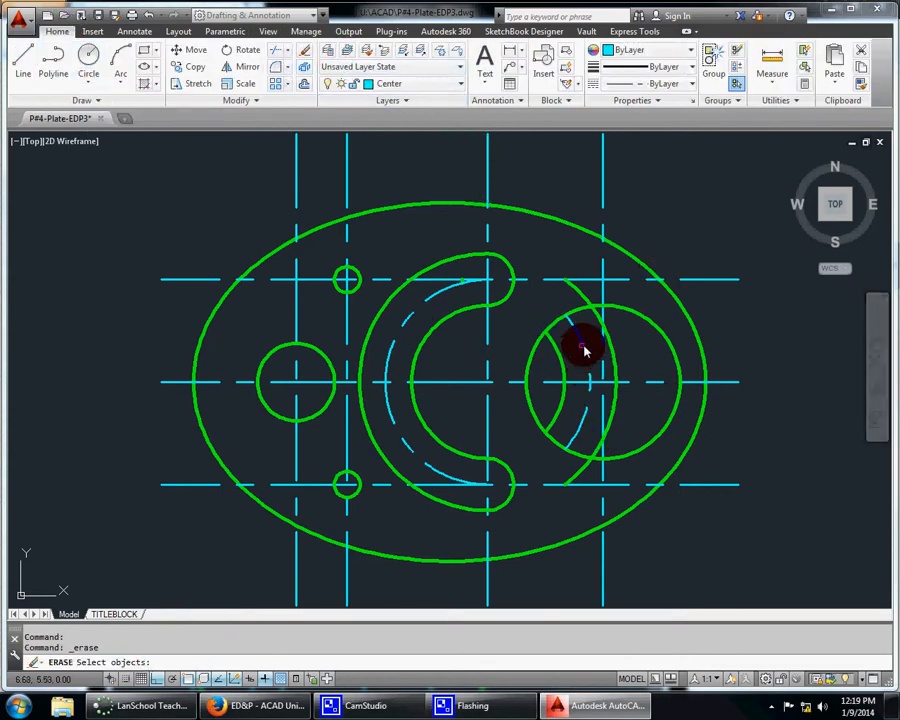
left_click(581, 307)
left_click(585, 297)
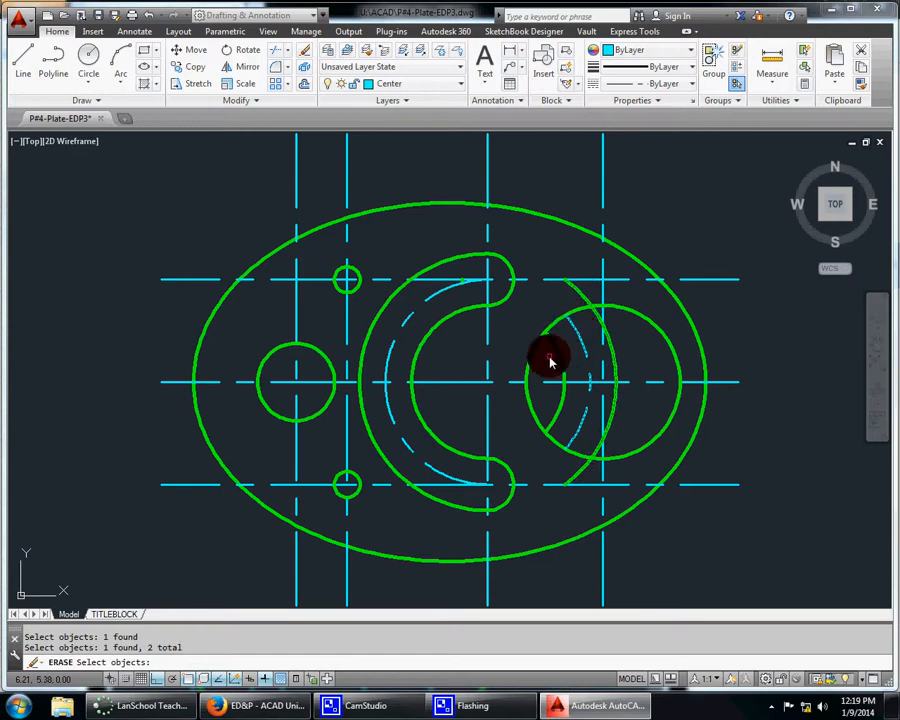
key("Return")
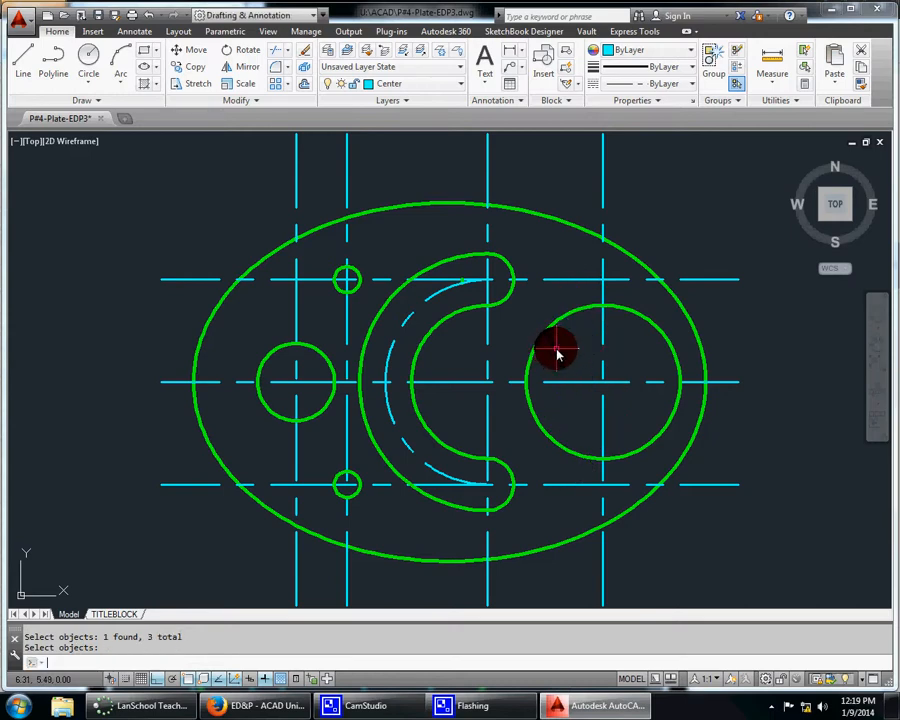
Step: Try to shorten the left hole's vertical centerline by stretching both ends to a little outside the circle
left_click(296, 150)
left_click(296, 134)
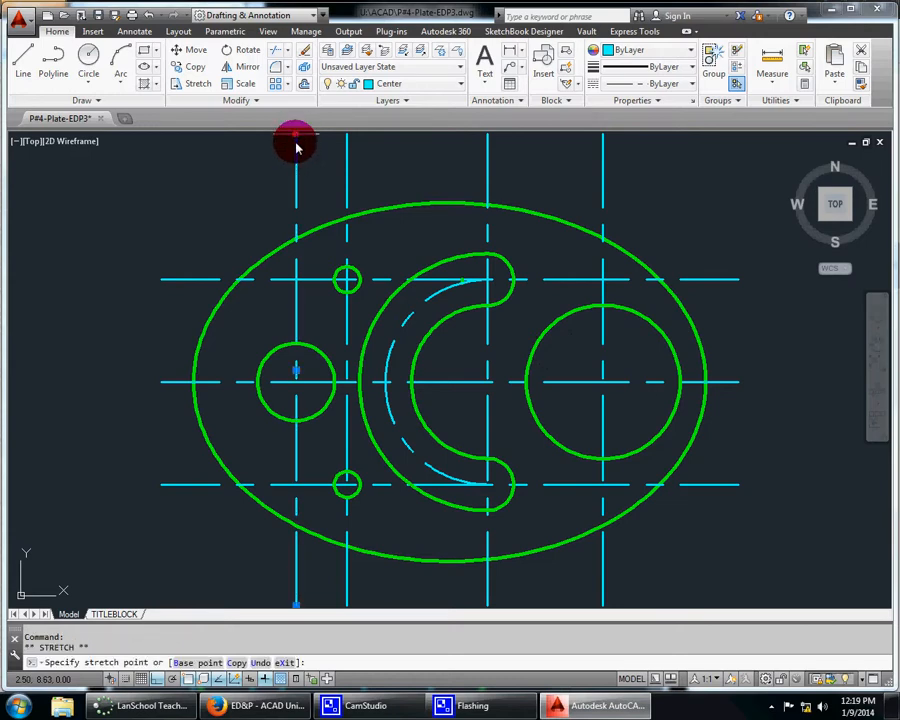
left_click(296, 316)
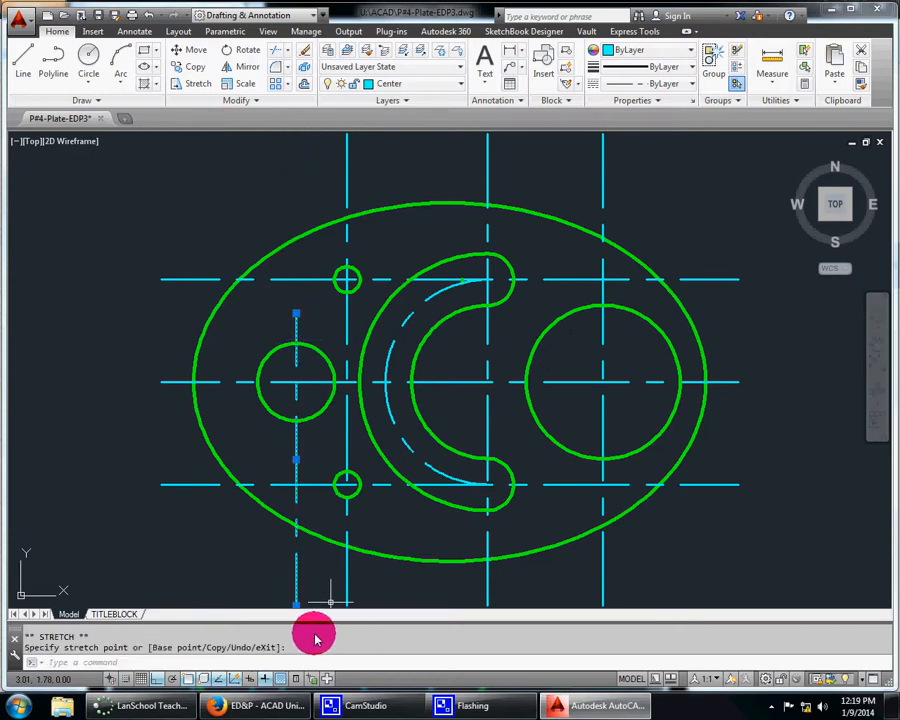
left_click(296, 605)
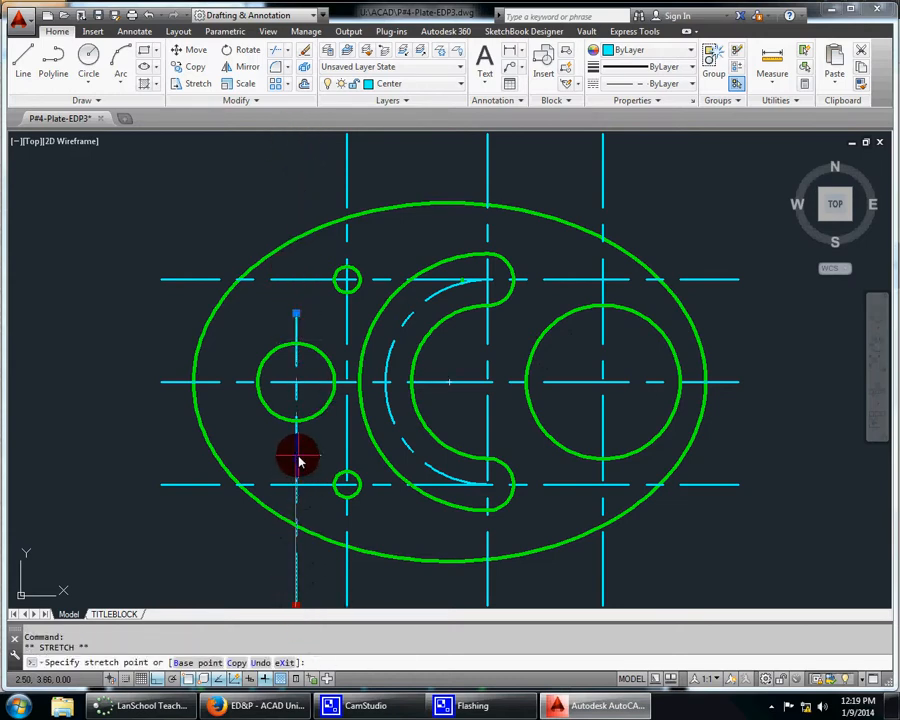
left_click(297, 459)
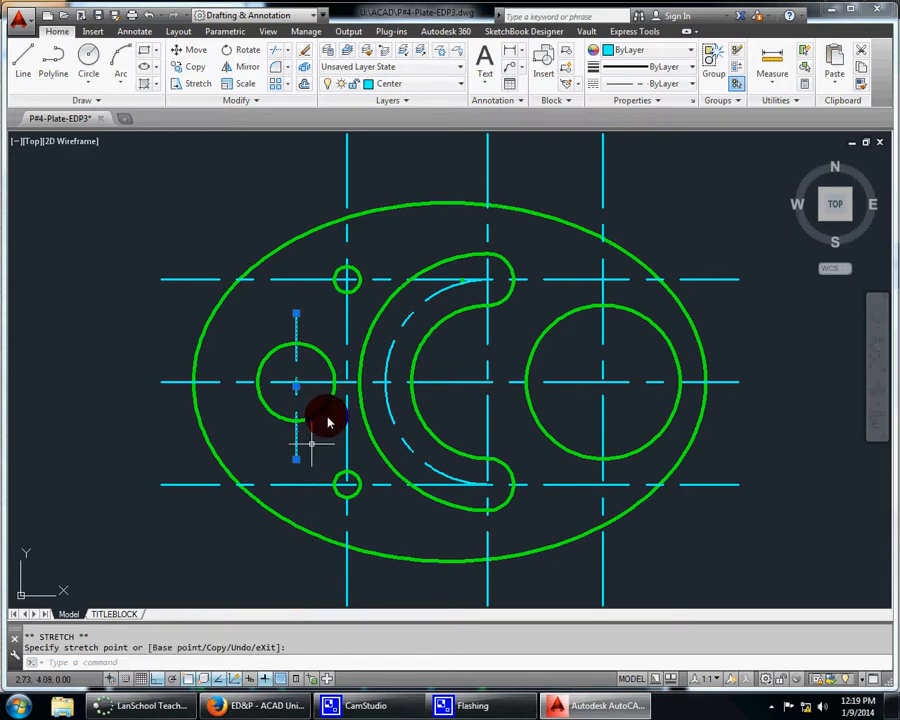
Step: Abandon stretching the upper horizontal centerline and undo the grip edits that shortened the left hole's vertical centerline
left_click(162, 280)
left_click(162, 280)
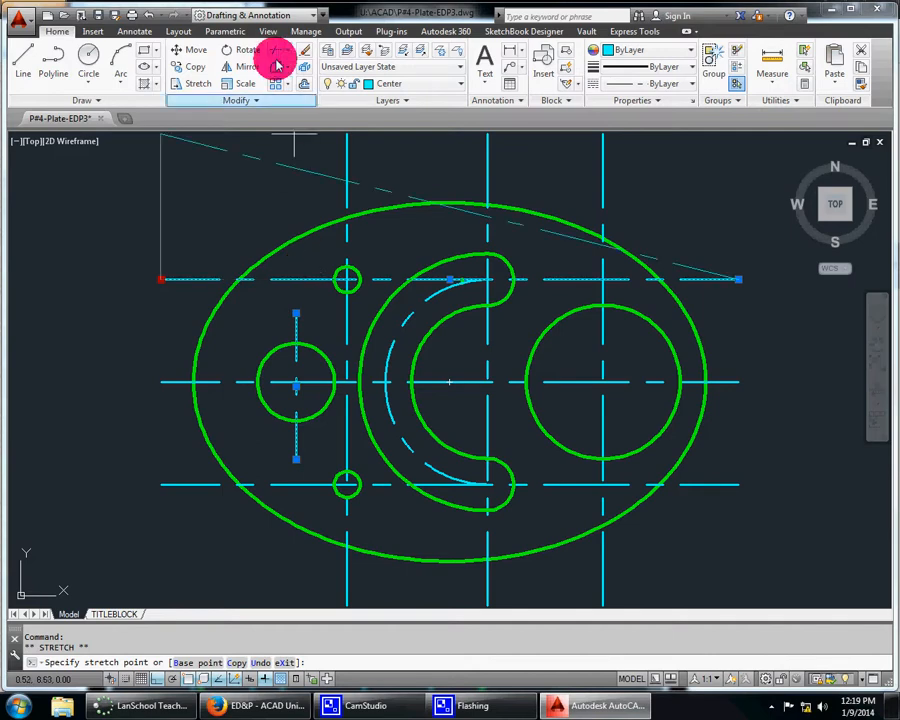
left_click(286, 188)
left_click(150, 16)
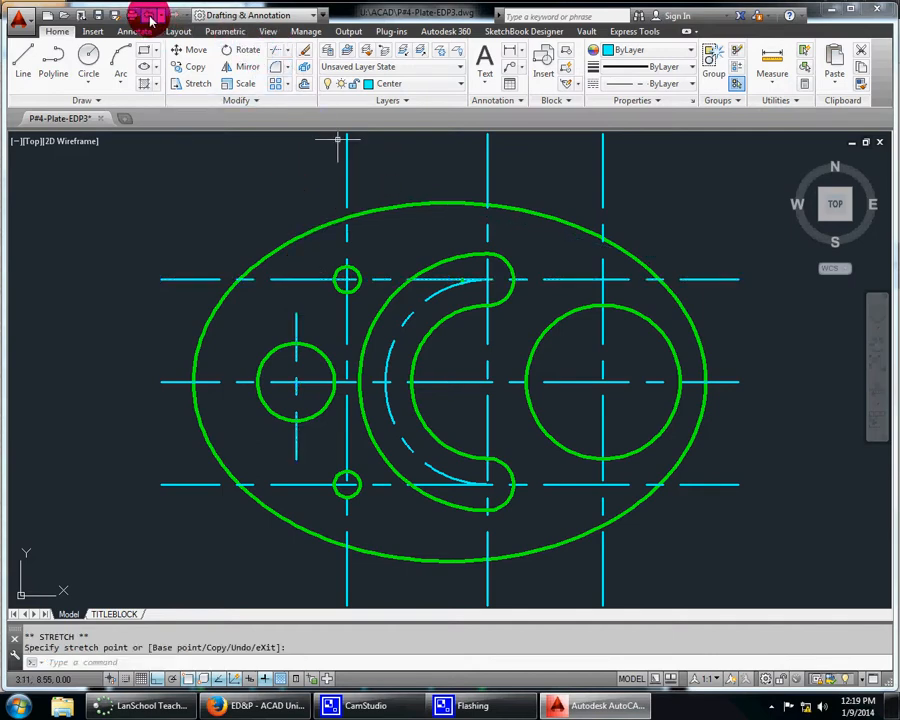
left_click(150, 16)
left_click(150, 16)
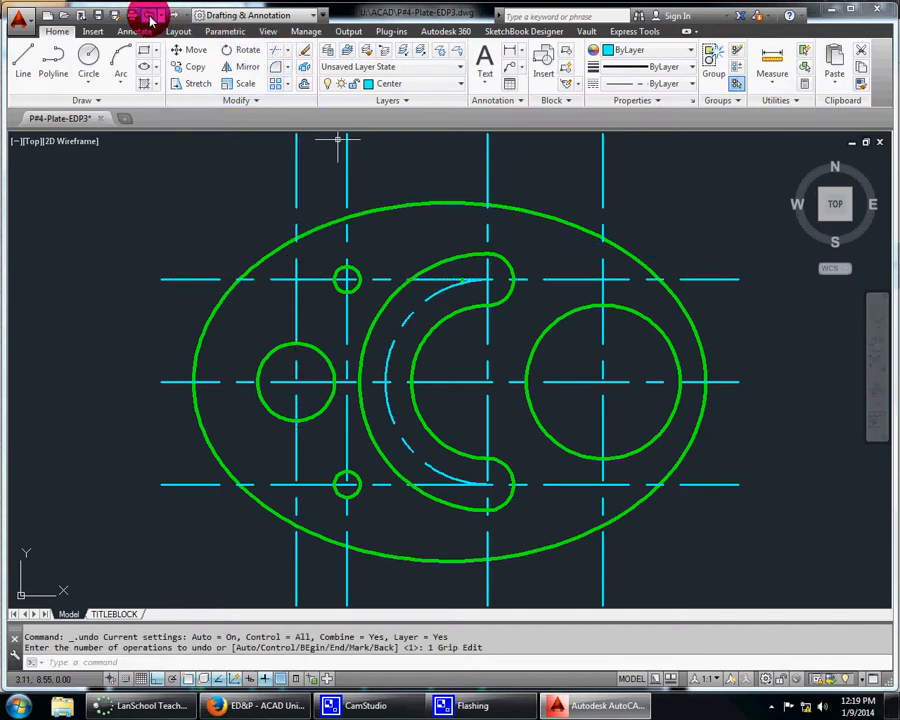
Step: Trim the upper and lower horizontal centerlines between the ellipse and the left hole's vertical centerline, and erase the leftover pieces outside the ellipse
left_click(274, 50)
key("Return")
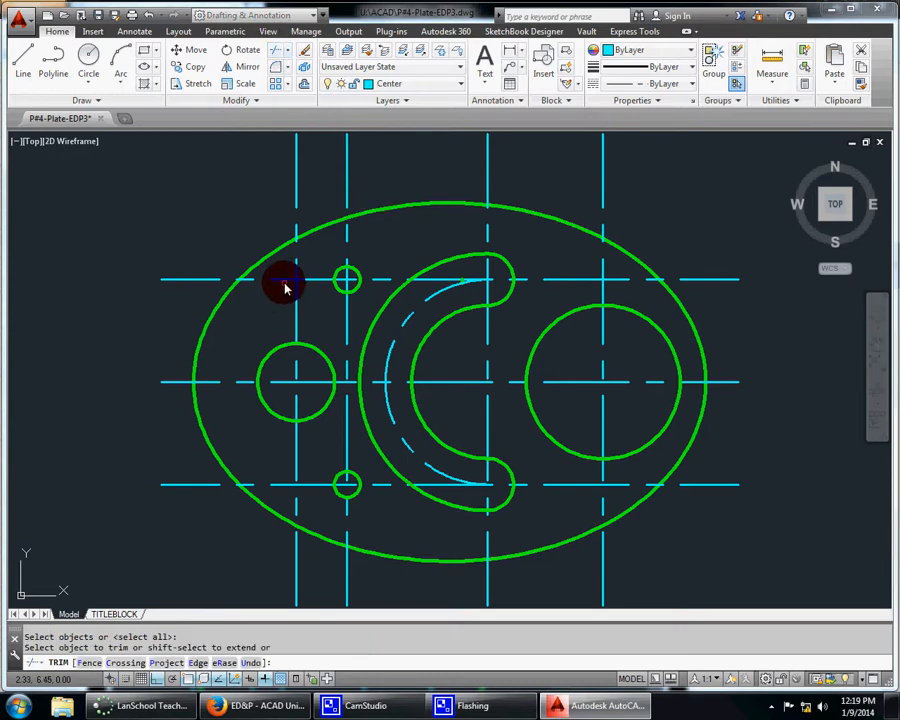
left_click(281, 487)
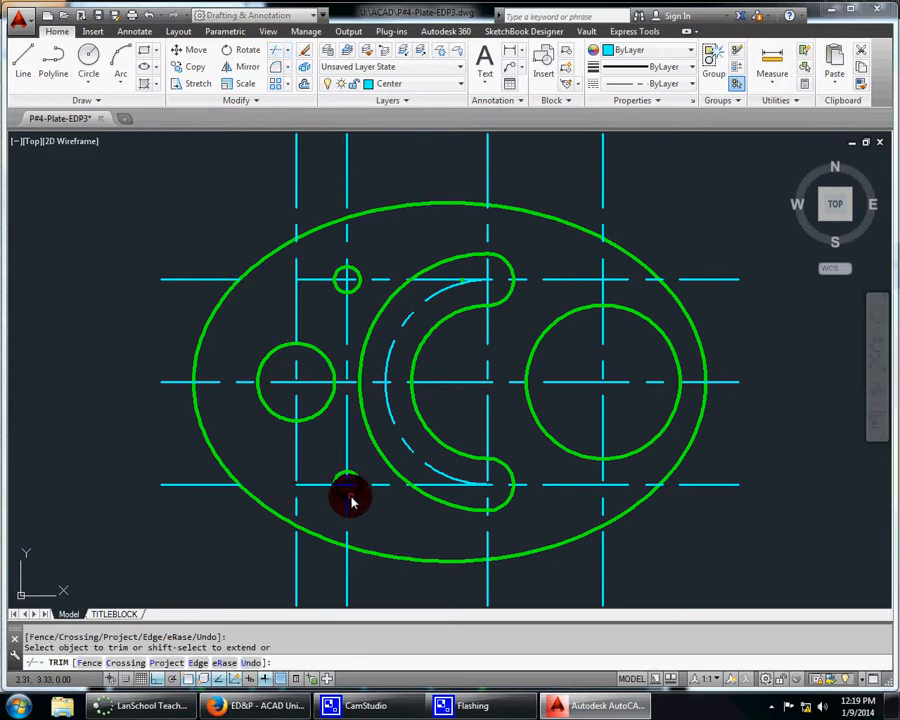
key("Return")
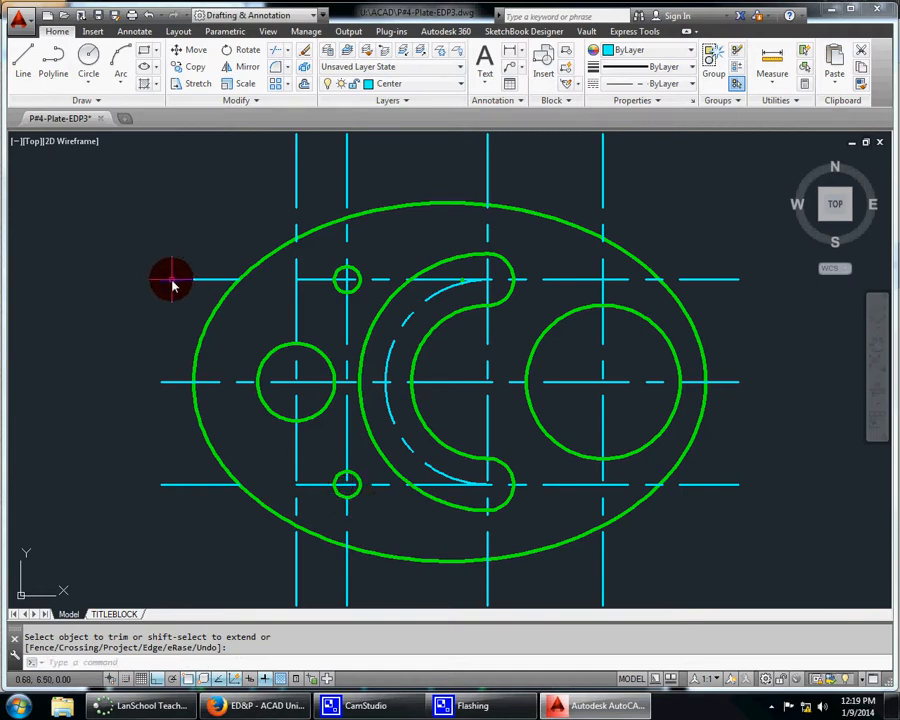
left_click(172, 281)
key("Delete")
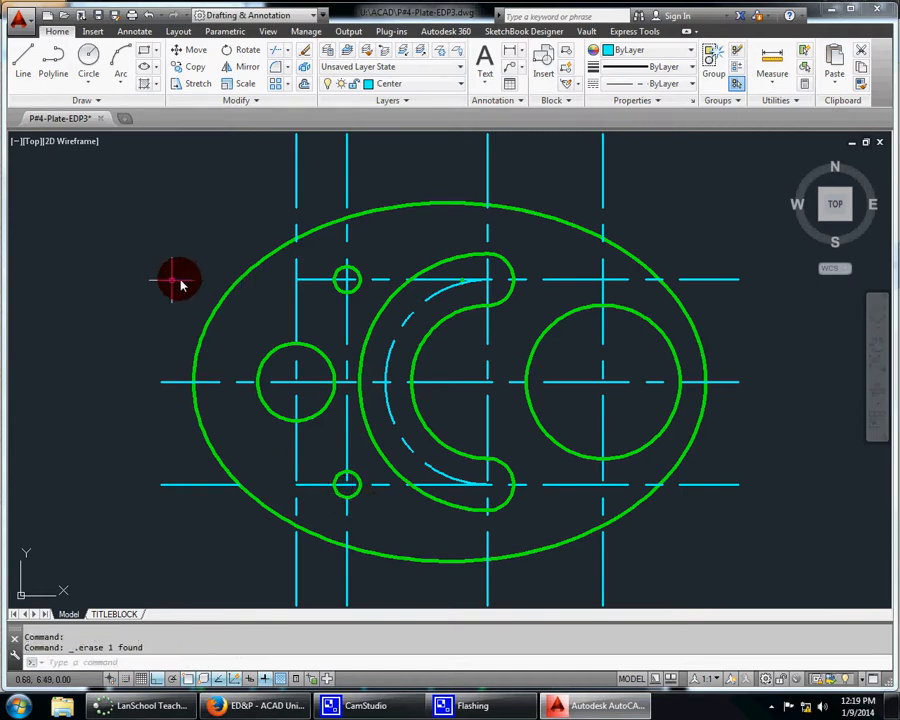
left_click(207, 486)
key("Delete")
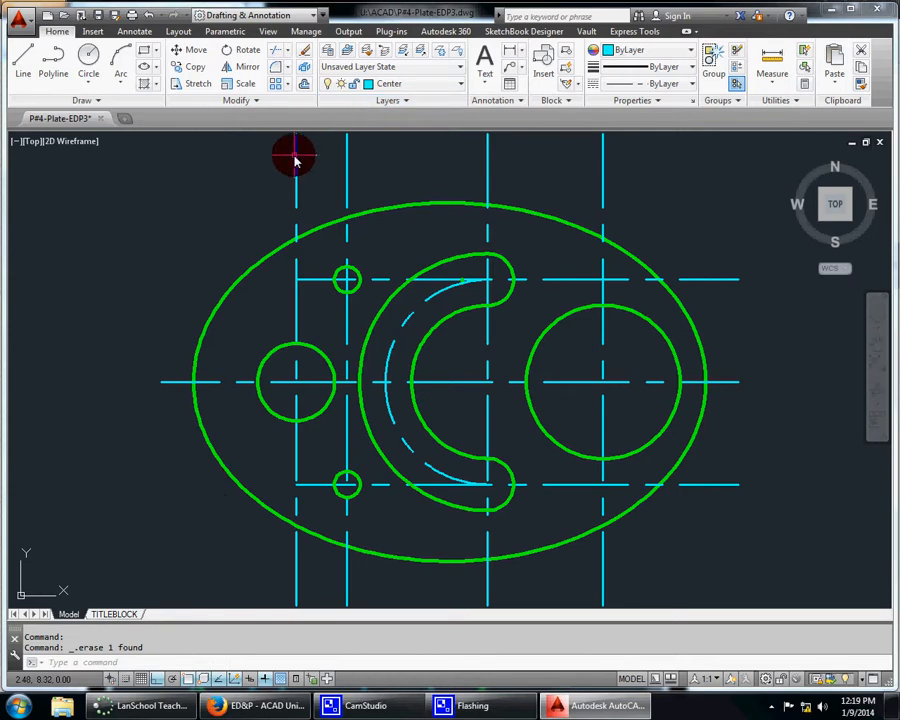
Step: Shorten the left hole's vertical centerline at both ends so it extends slightly past the circle, short of the horizontal centerlines
left_click(295, 160)
left_click(296, 135)
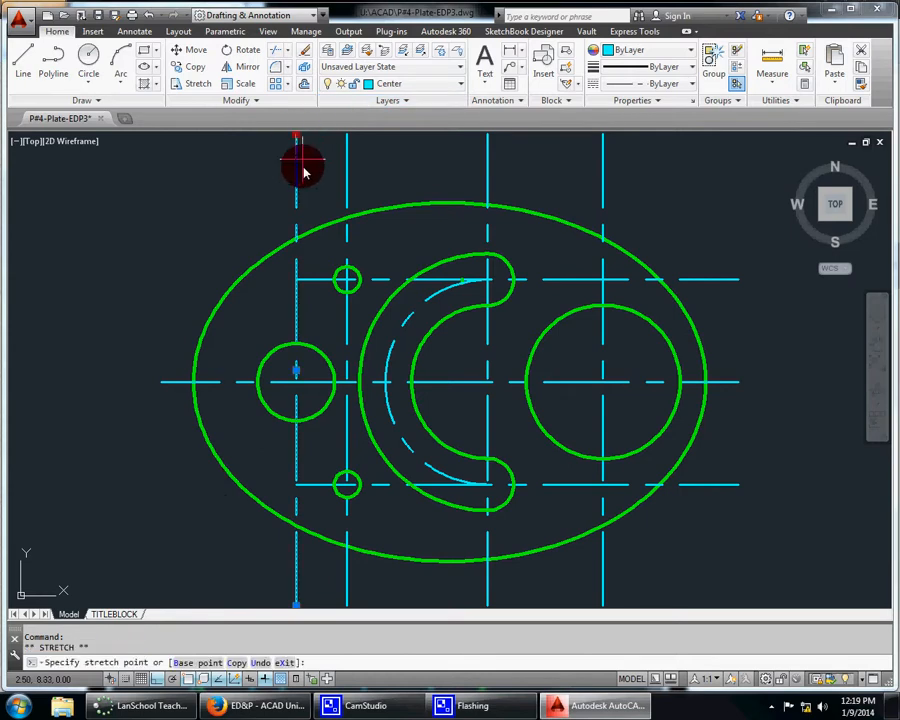
left_click(297, 306)
left_click(296, 602)
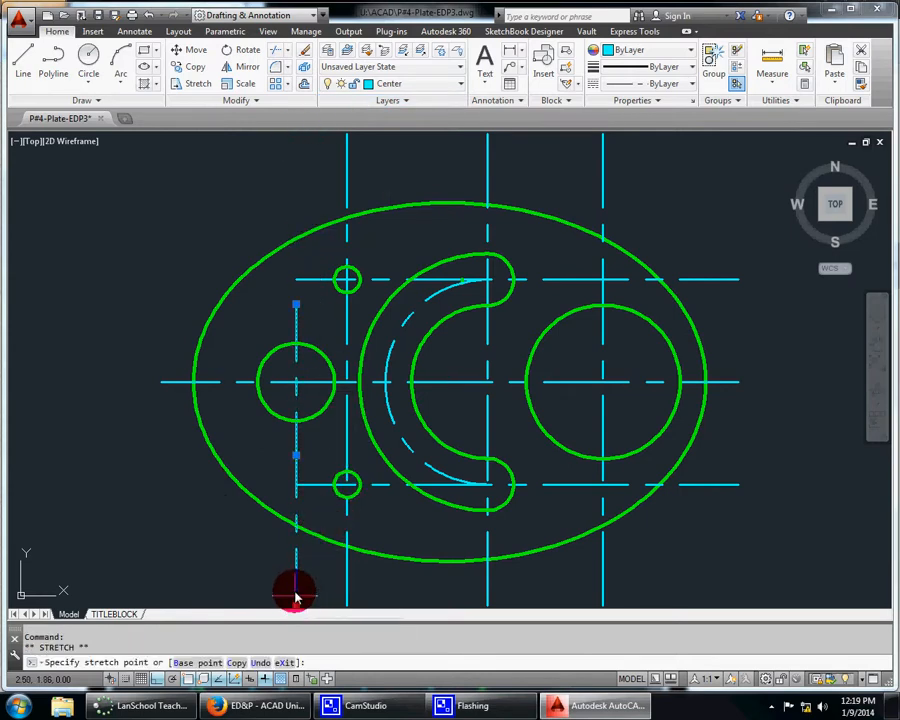
left_click(296, 456)
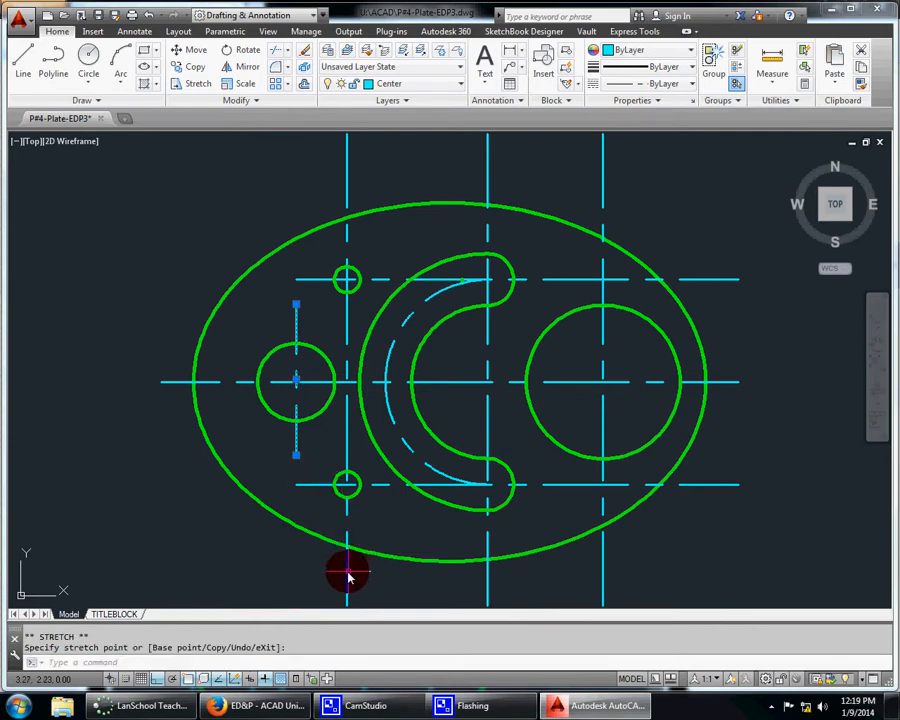
Step: Shorten the vertical centerline through the two small holes so it ends just beyond each circle, inside the ellipse
left_click(346, 585)
left_click(347, 604)
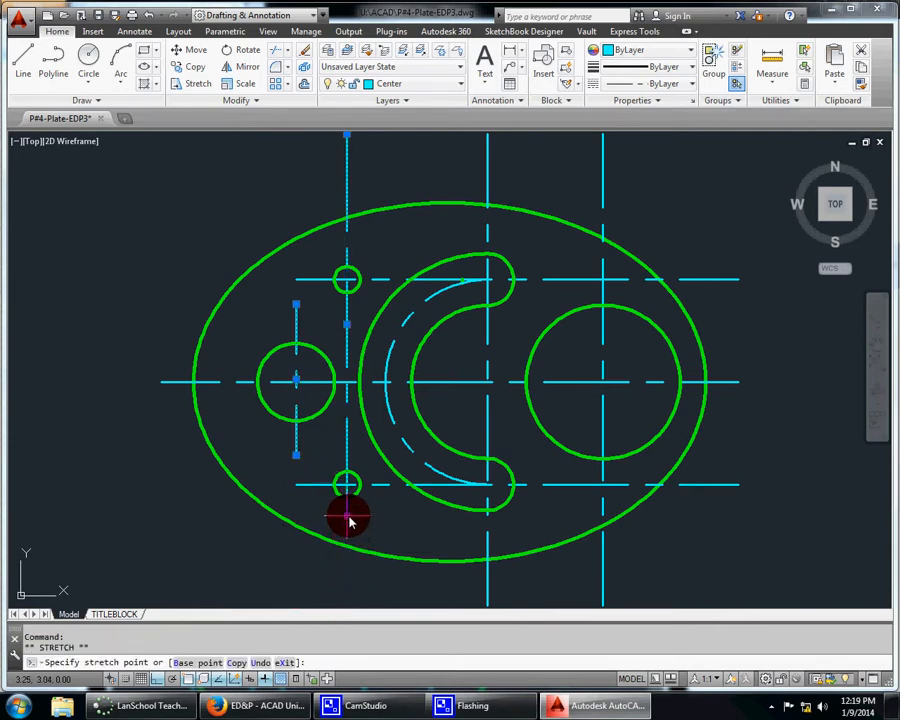
left_click(348, 516)
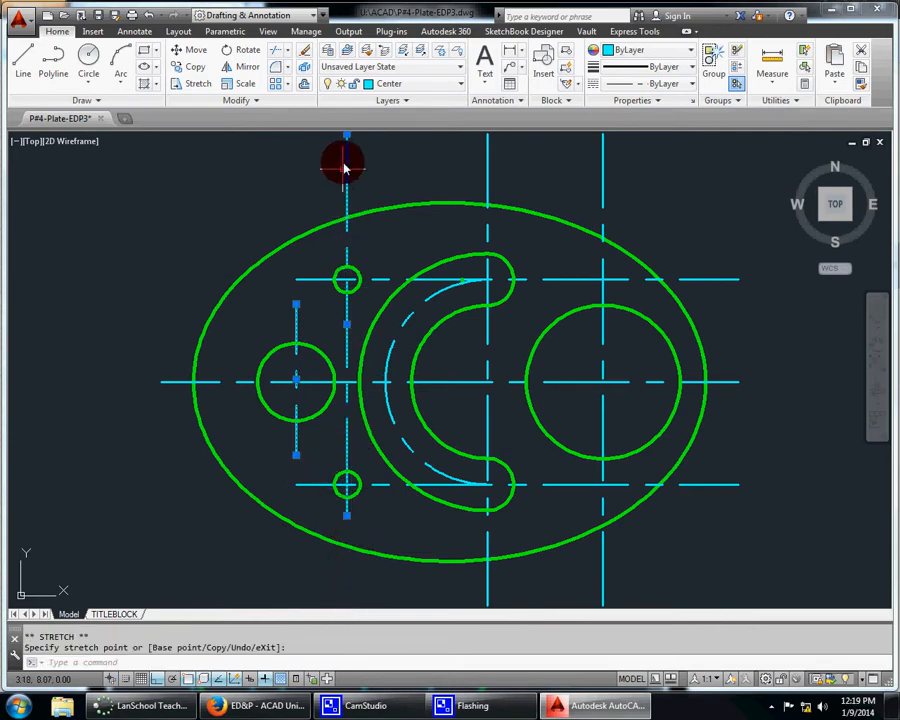
left_click(347, 238)
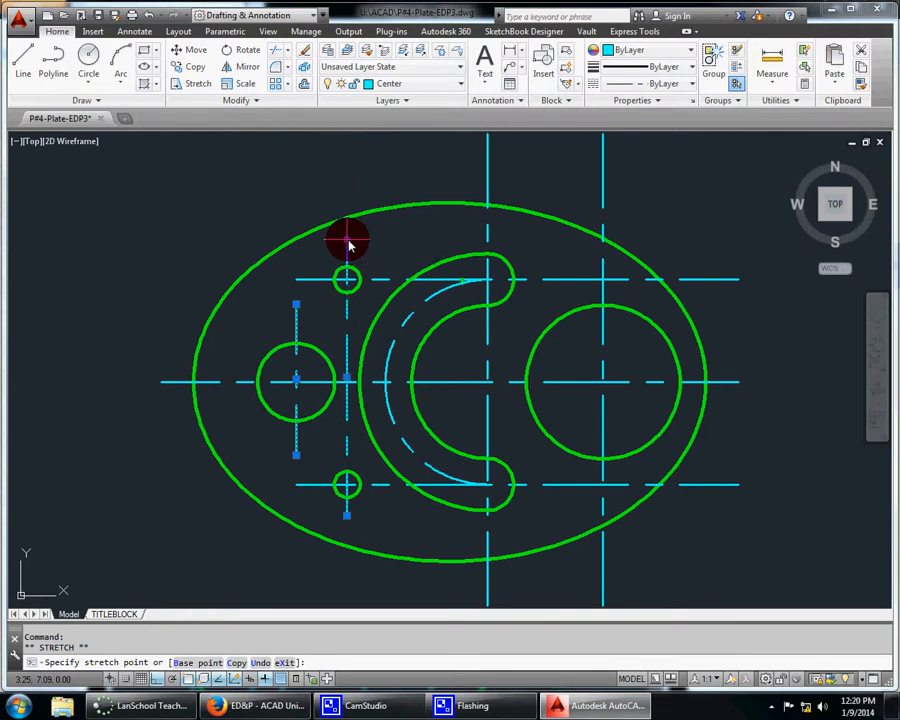
Step: Shorten the vertical centerline through the slot ends so it extends slightly above and below the slot, inside the ellipse
left_click(488, 153)
left_click(487, 134)
left_click(488, 222)
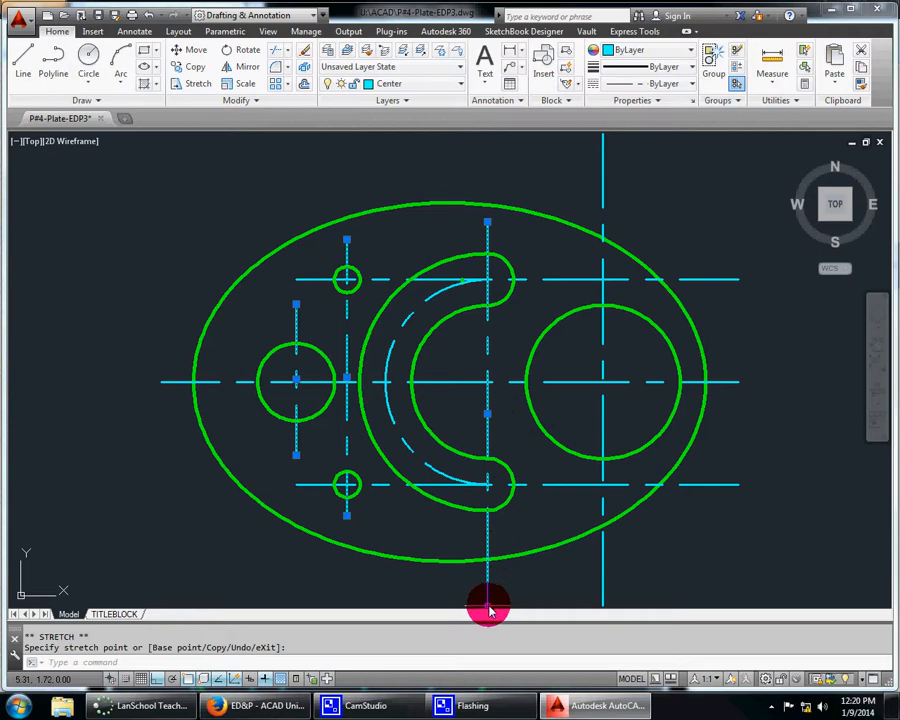
left_click(487, 530)
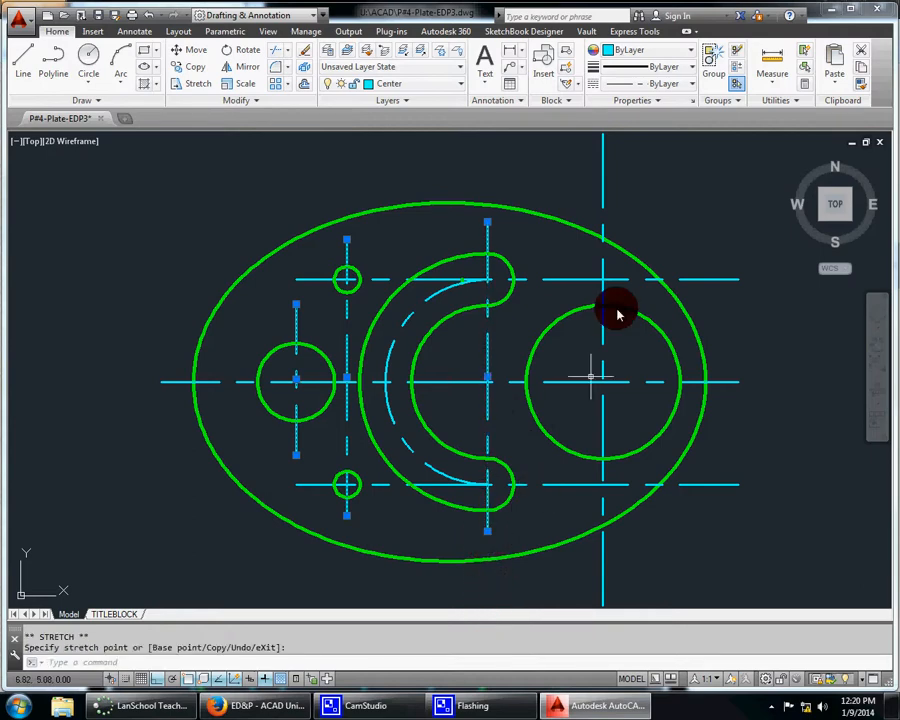
Step: Shorten the large right hole's vertical centerline at both ends so it extends slightly past the circle
left_click(604, 147)
left_click(603, 135)
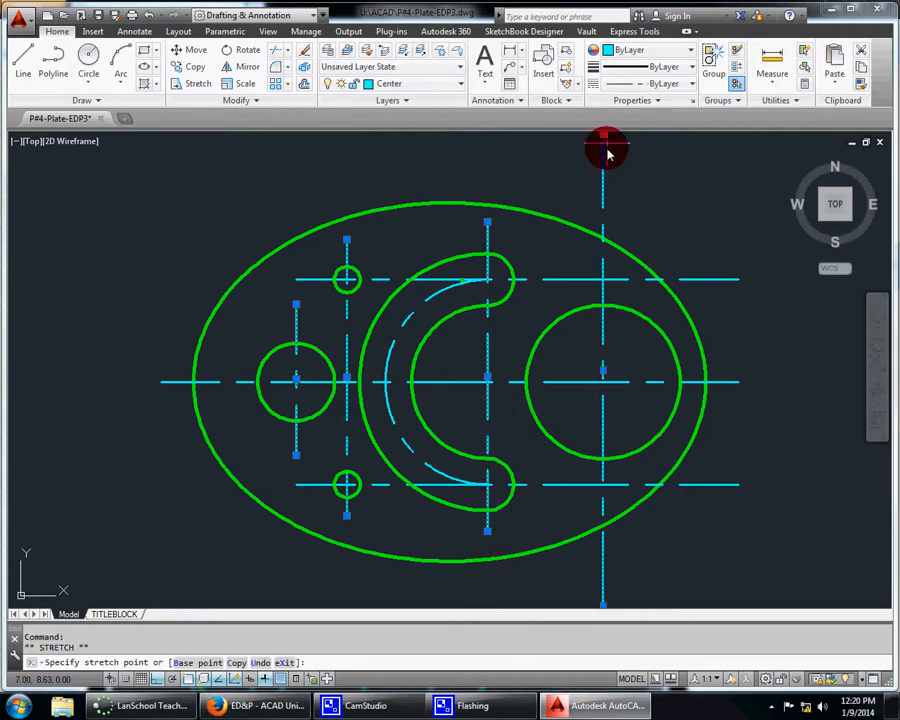
left_click(603, 271)
left_click(604, 605)
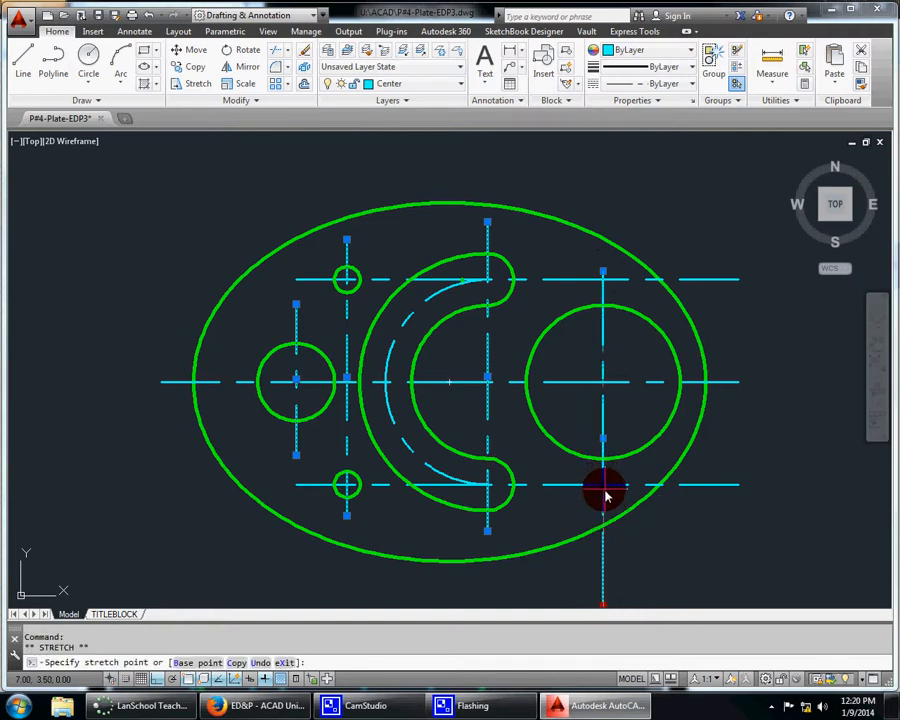
left_click(602, 492)
Step: Shorten the lower and upper horizontal centerlines at their right ends so both stop past the slot, short of the large hole's vertical centerline
left_click(712, 486)
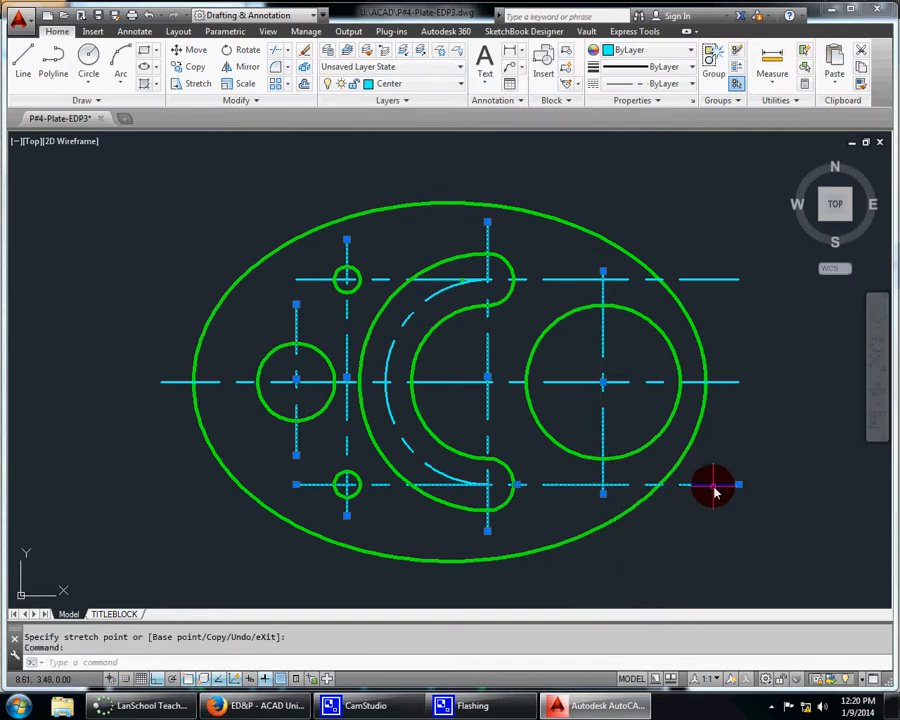
left_click(737, 485)
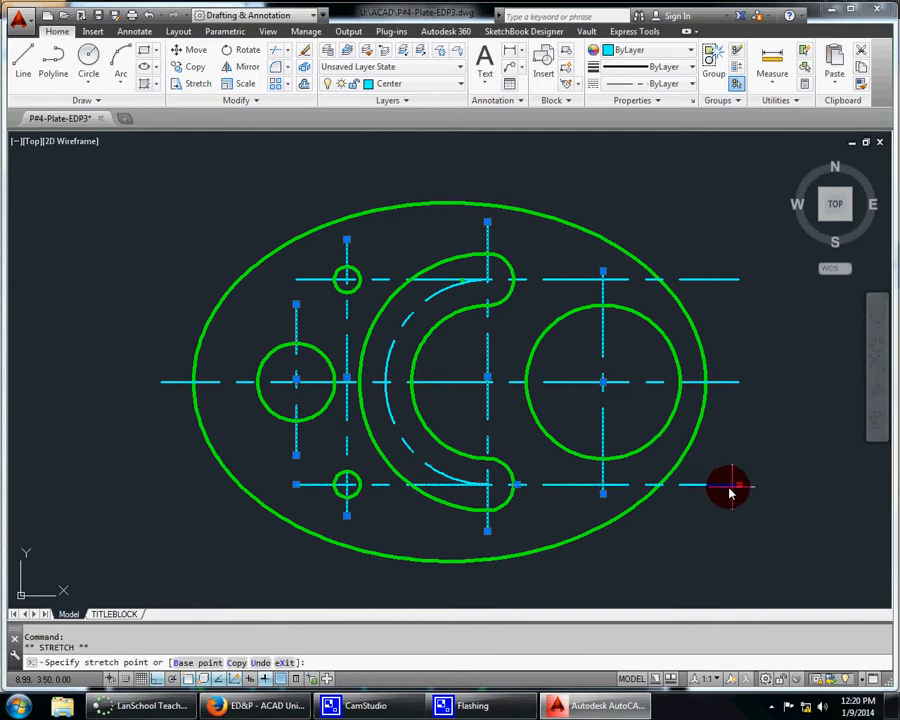
left_click(574, 486)
left_click(730, 280)
left_click(738, 279)
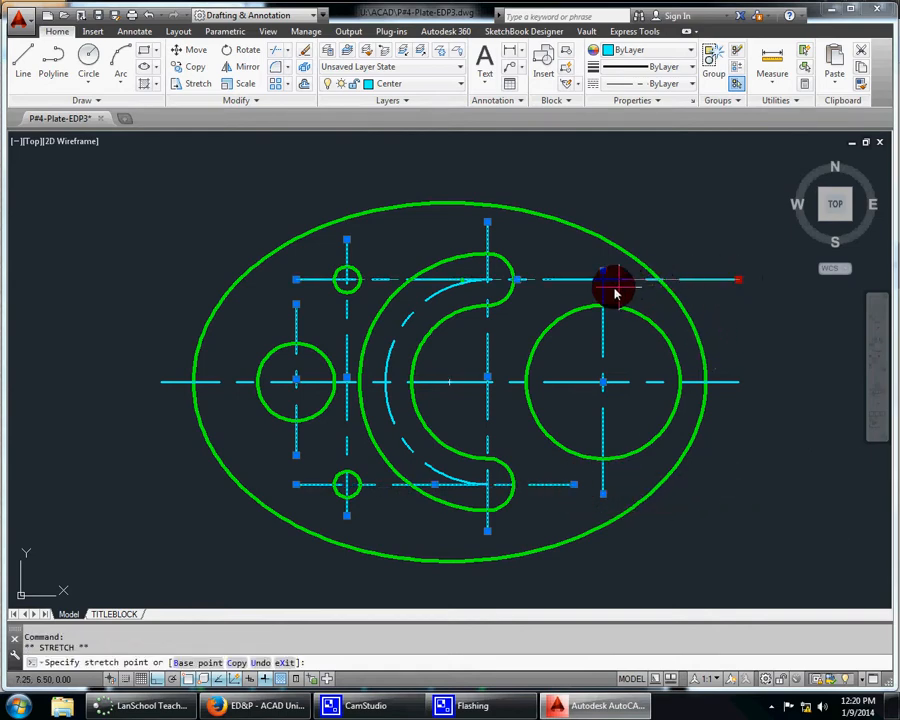
left_click(573, 280)
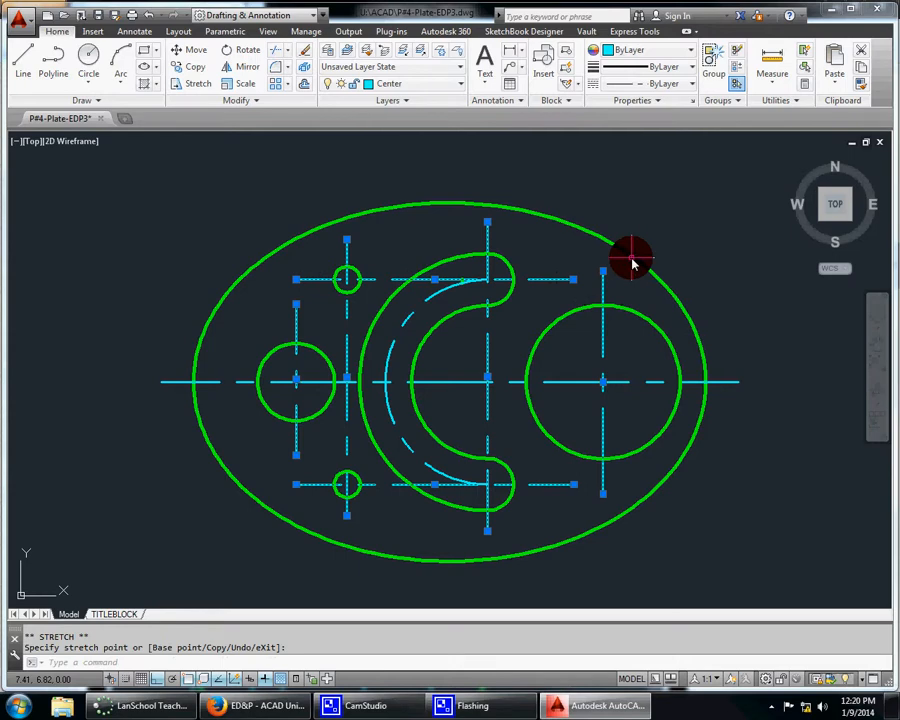
key("Escape")
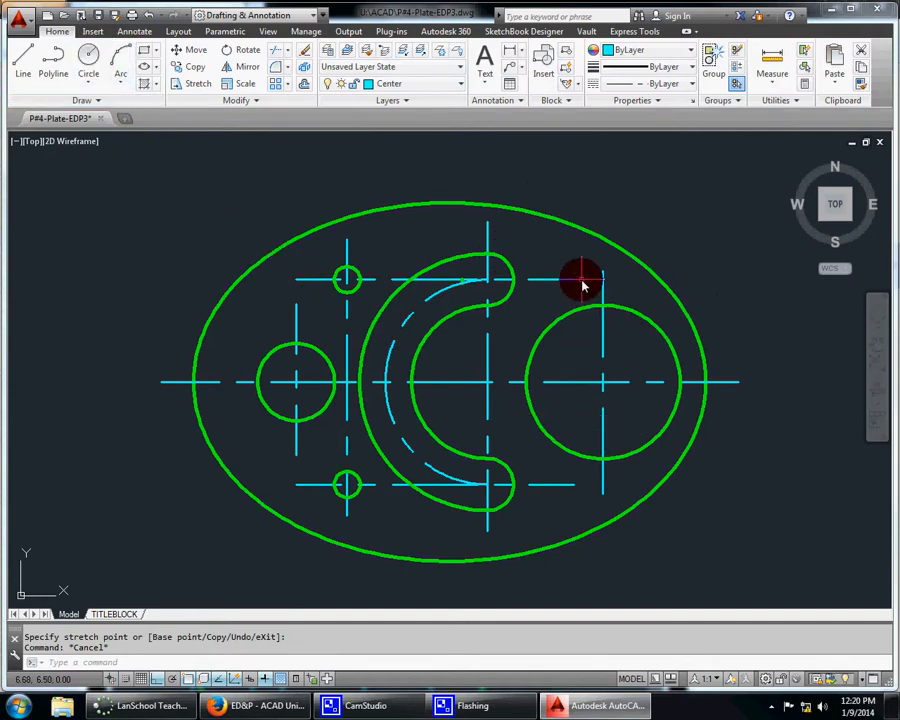
Step: Make the Visible layer current and draw a 6-sided polygon inscribed in a circle of radius .73, centered in the large right hole
left_click(408, 90)
left_click(390, 298)
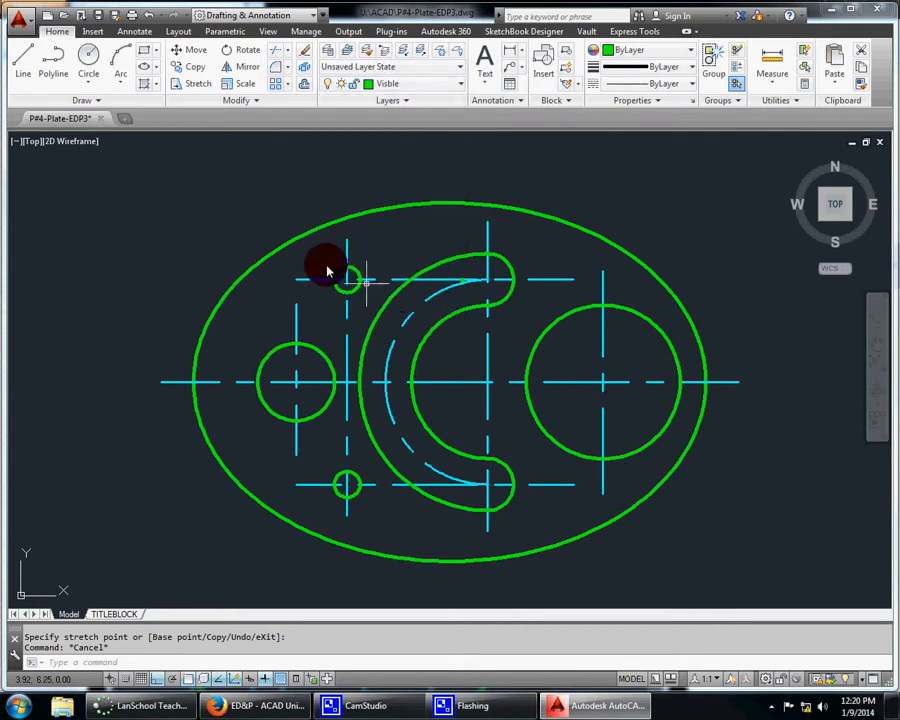
left_click(158, 55)
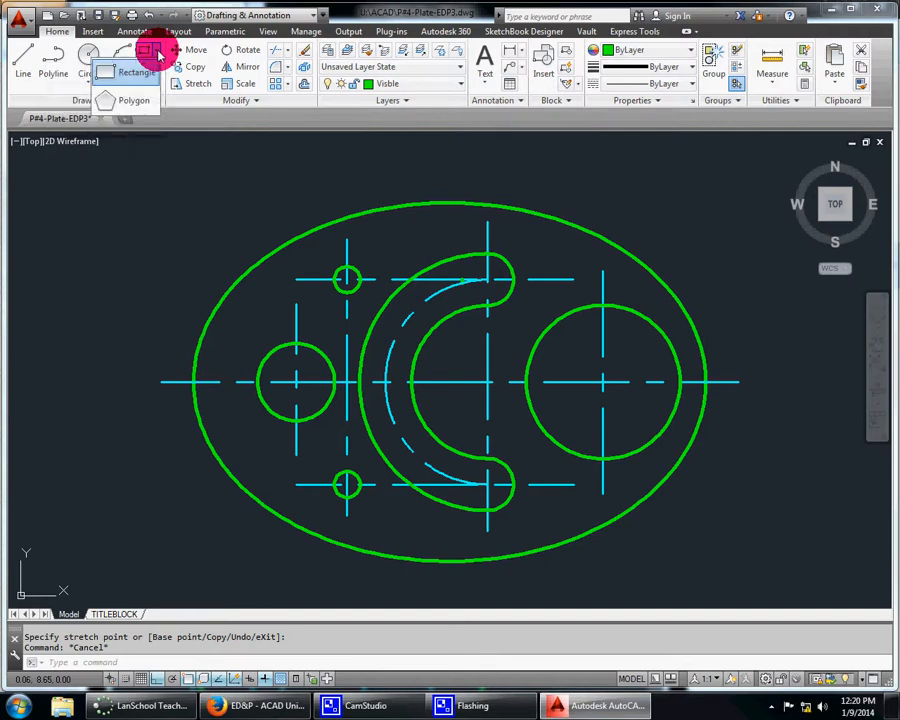
left_click(130, 100)
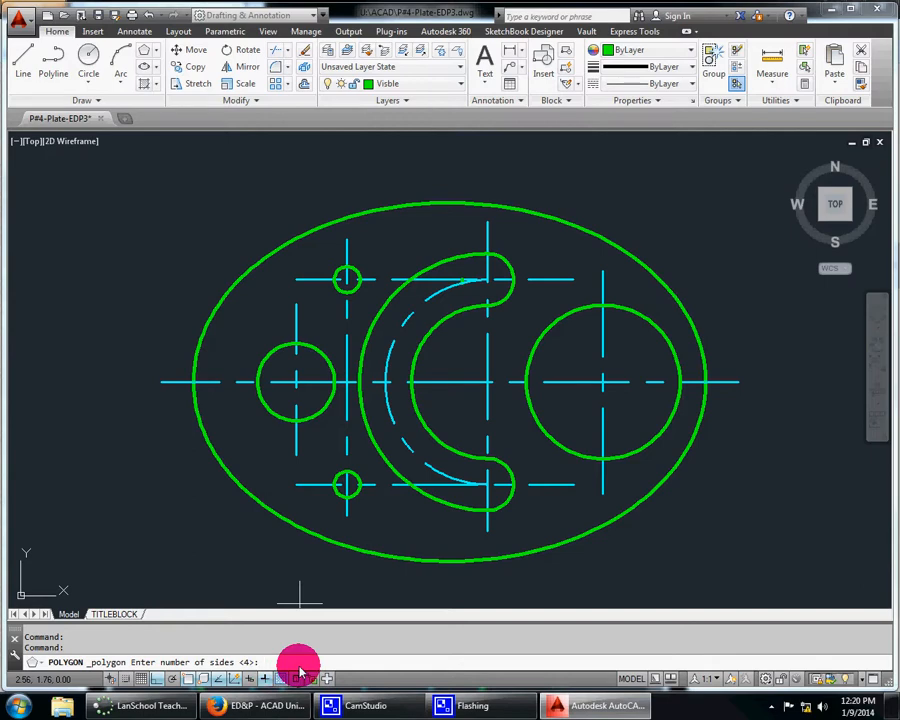
key("Return")
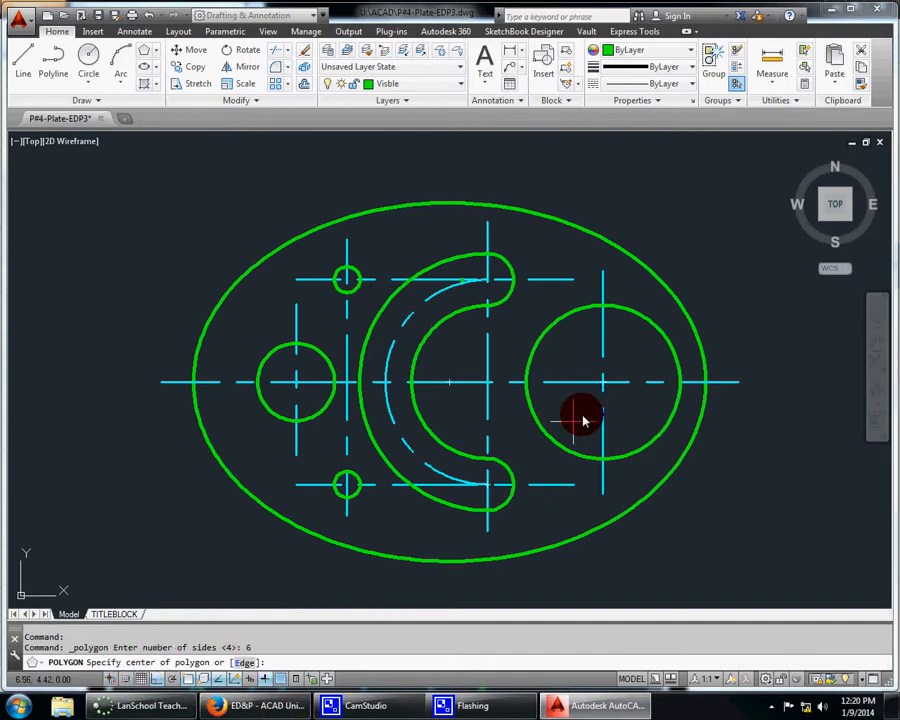
left_click(606, 390)
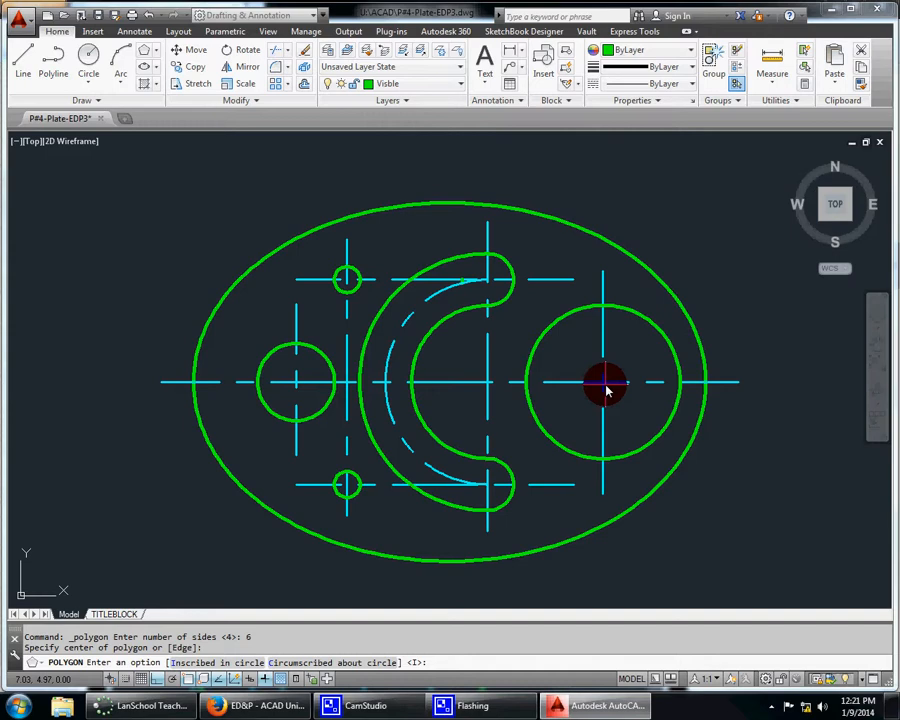
key("Return")
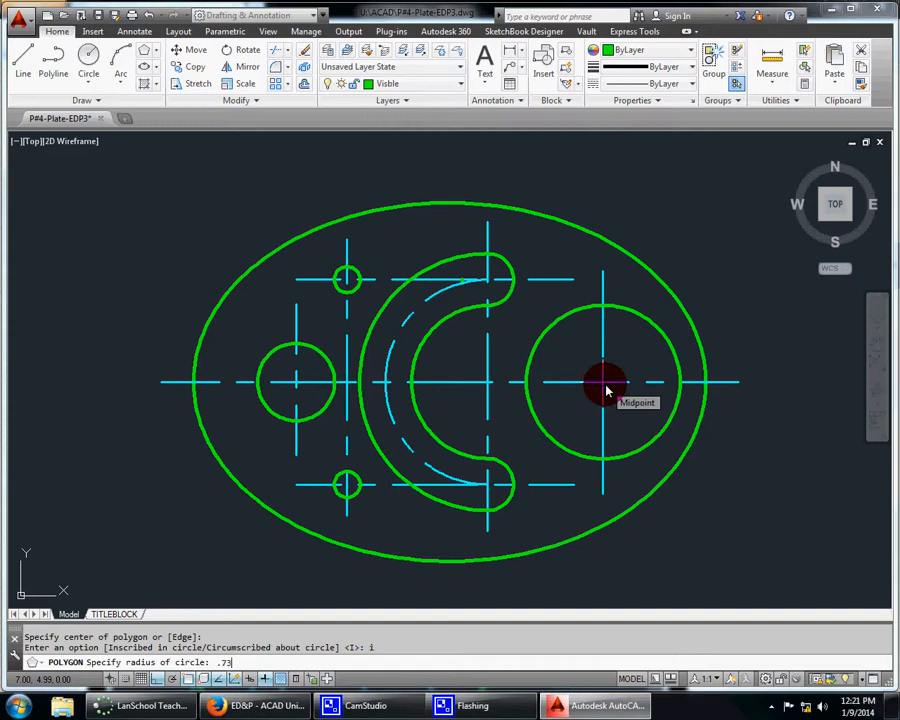
key("Return")
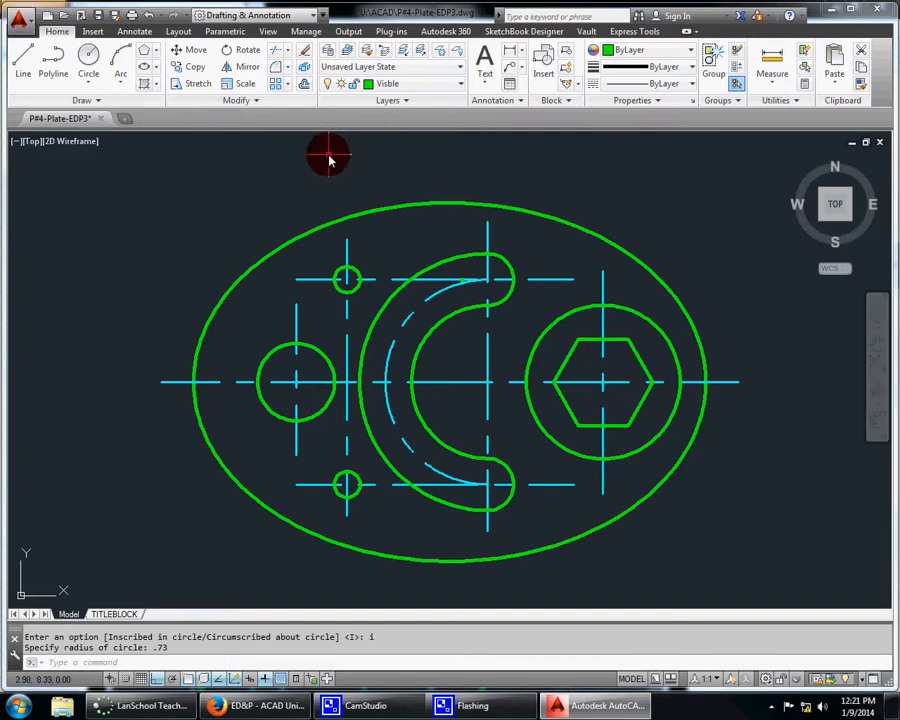
Step: Rotate the hexagon a quarter turn about the large right hole's center so two corners lie on the vertical centerline
left_click(237, 56)
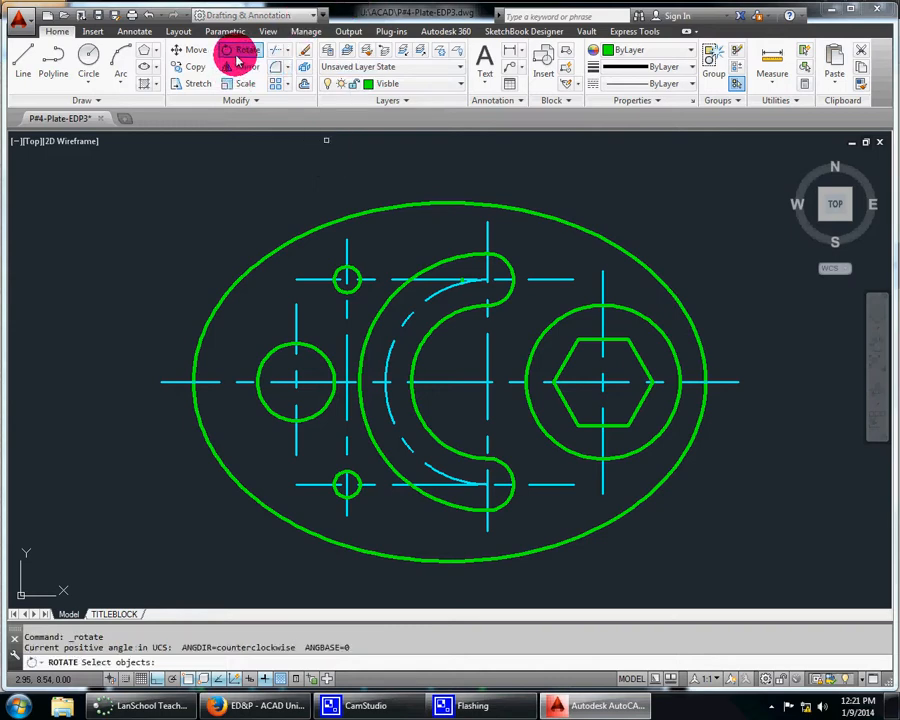
left_click(641, 412)
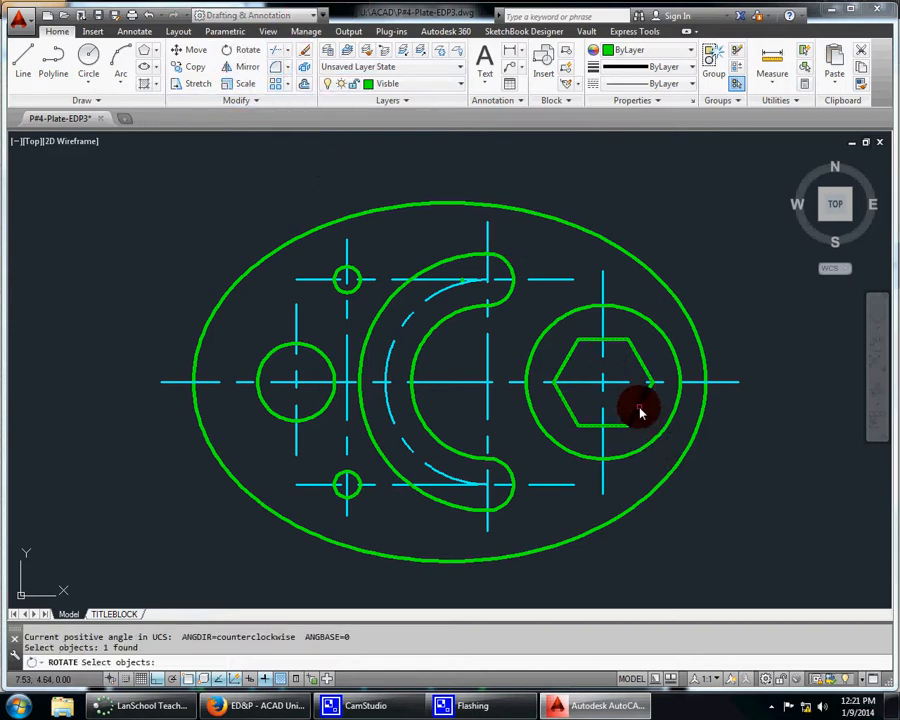
key("Return")
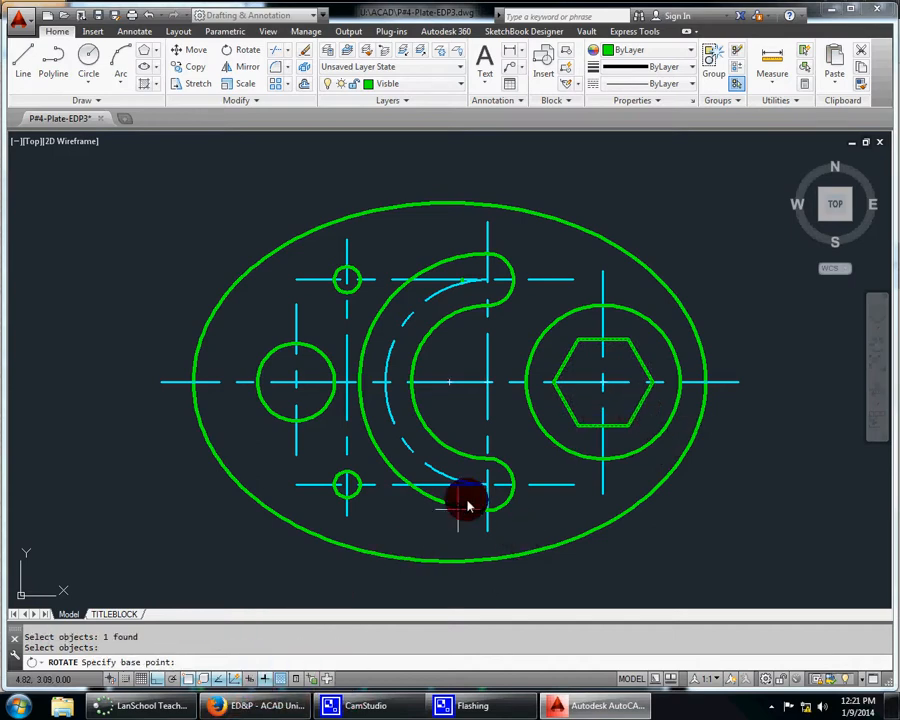
left_click(605, 388)
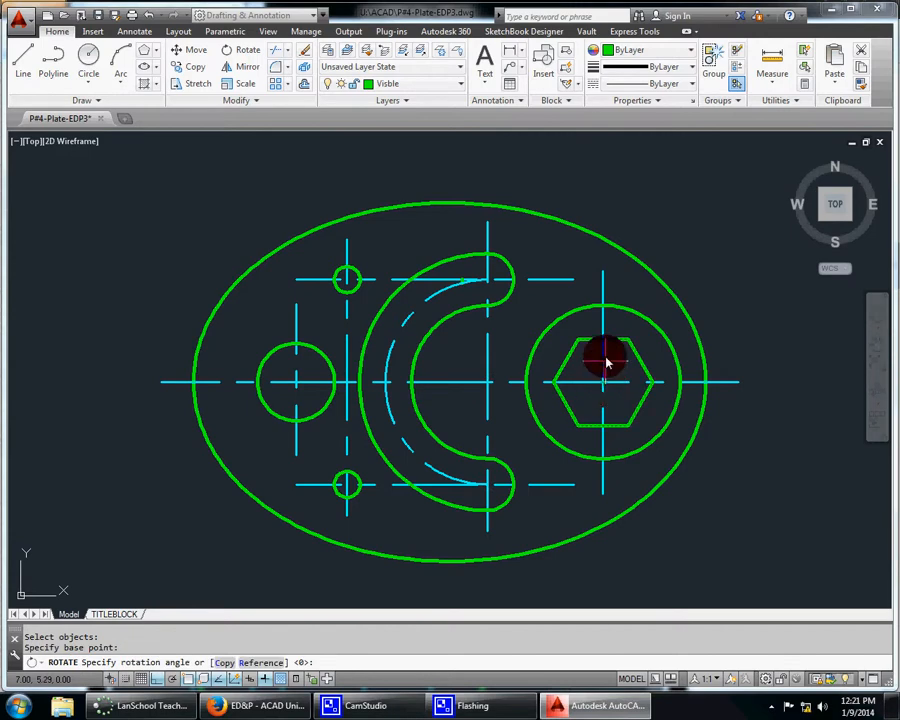
left_click(605, 303)
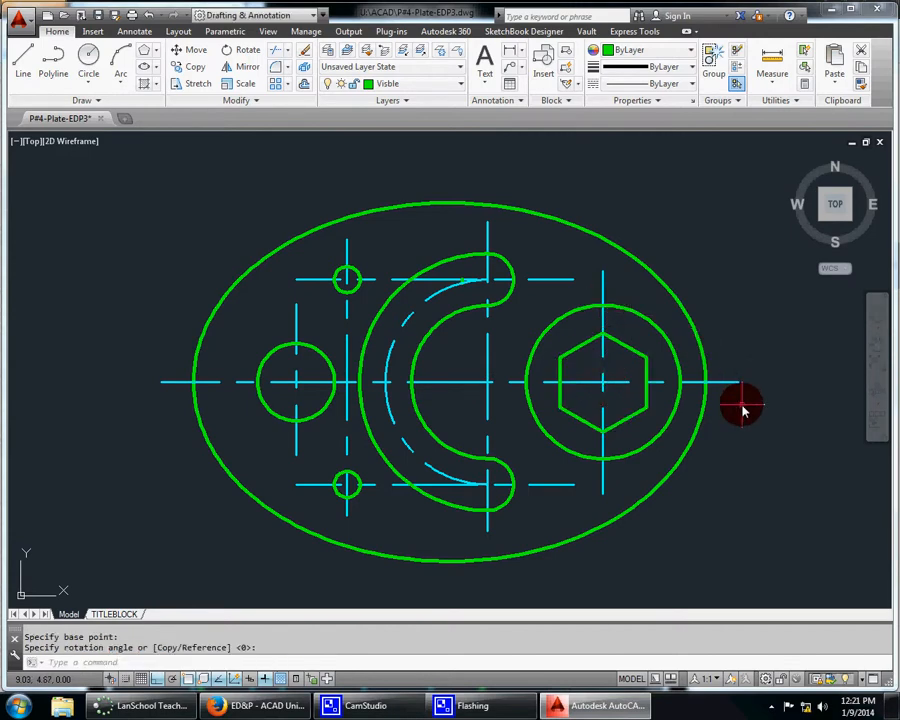
Step: Erase the short leftover green line between the upper horizontal centerline and the slot's arc-shaped centerline
scroll(466, 305, "up", 4)
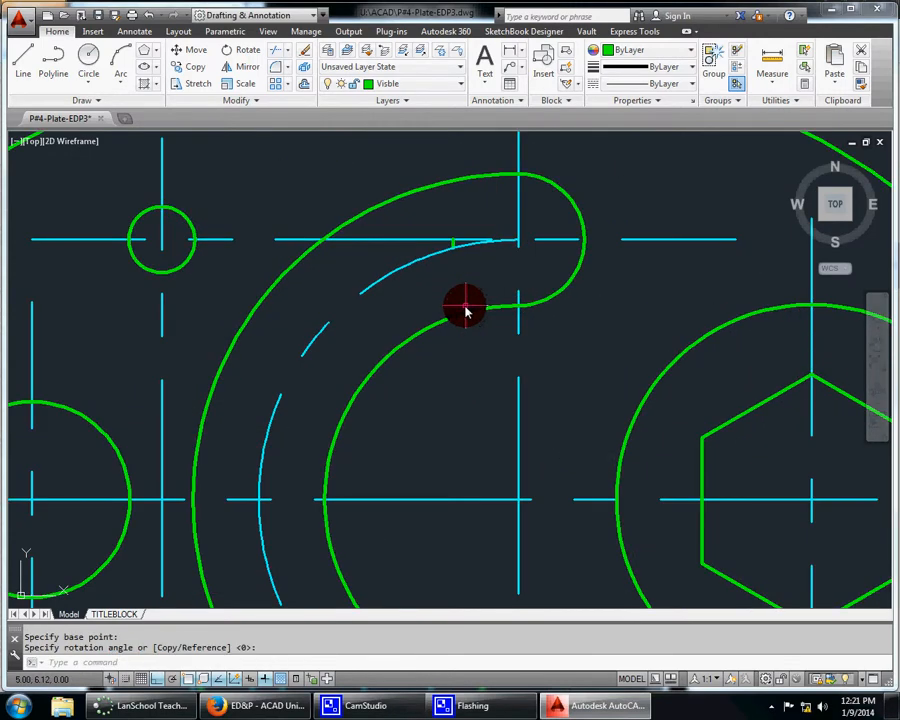
left_click(454, 245)
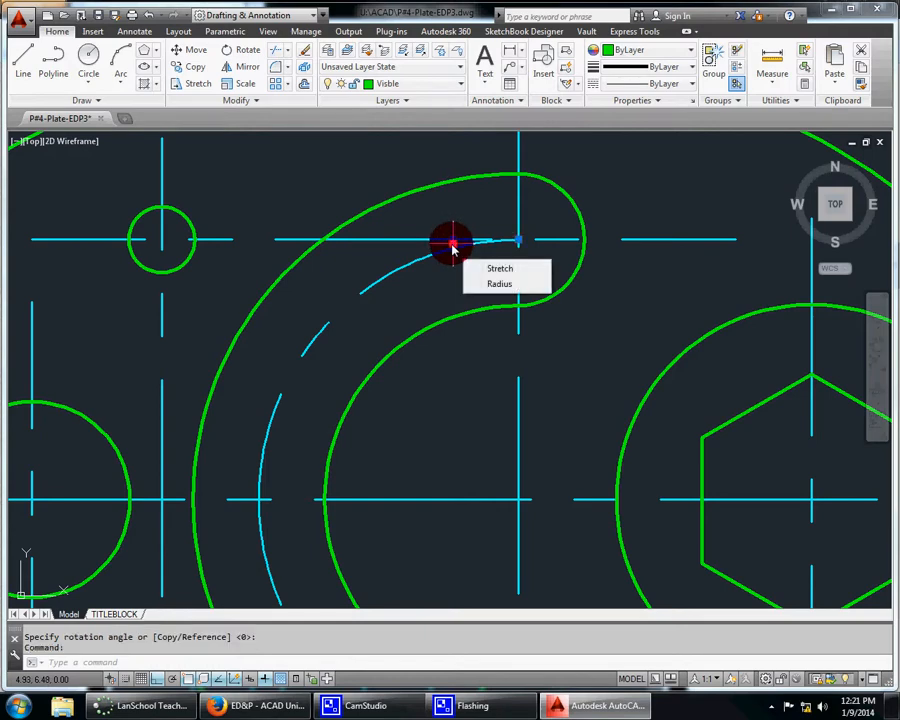
left_click(877, 369)
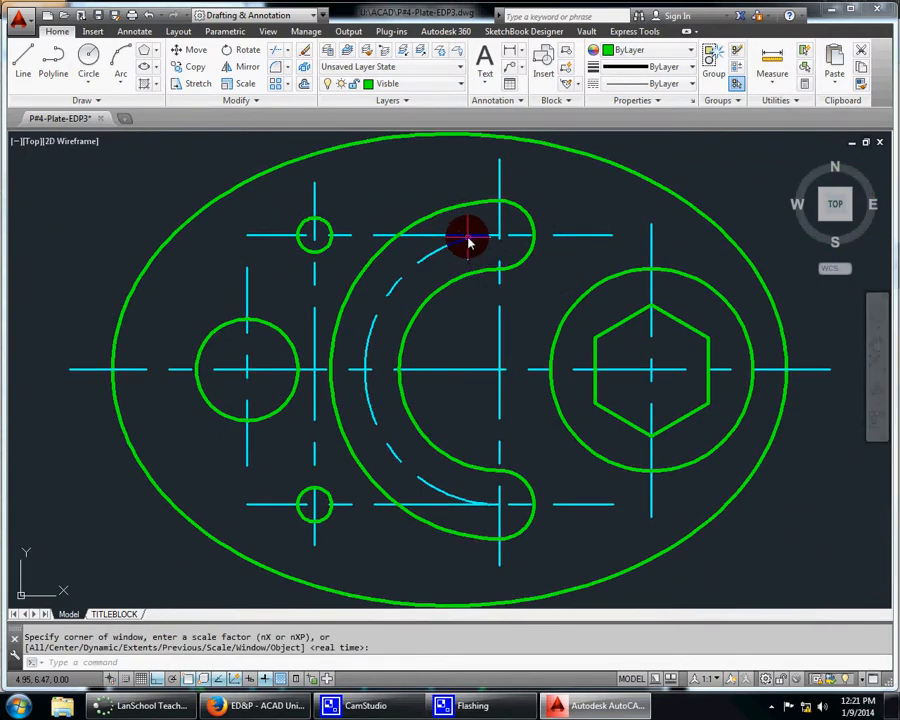
scroll(472, 260, "up", 6)
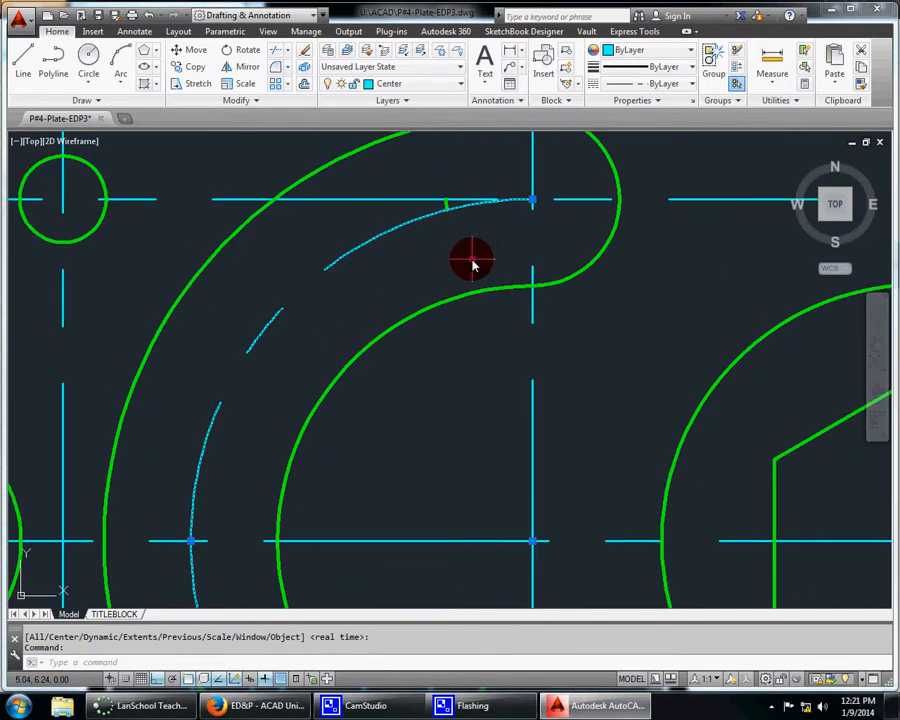
key("Escape")
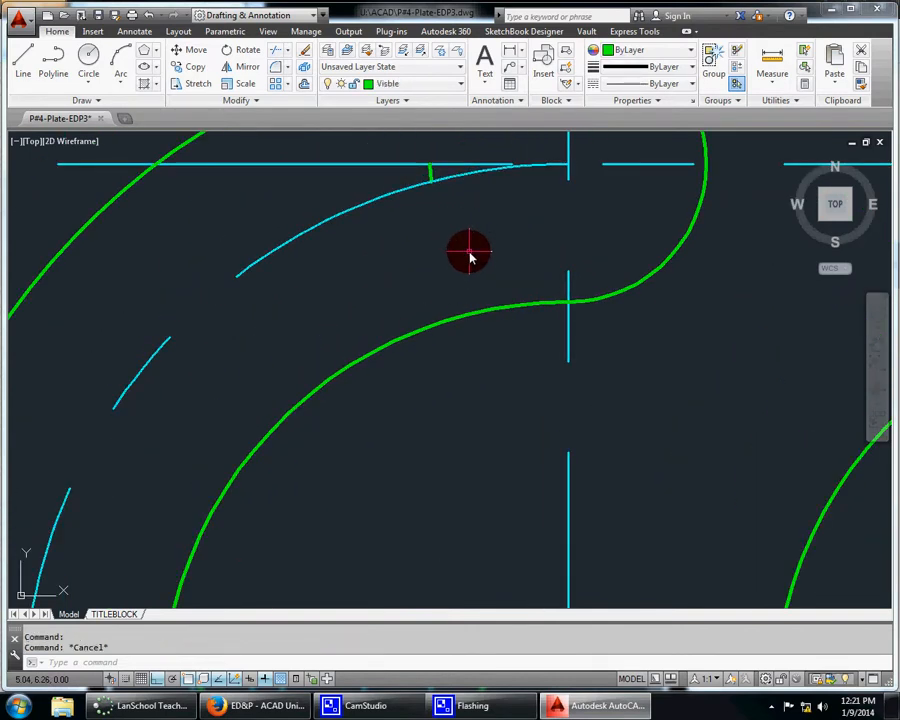
left_click(431, 182)
mouse_move(431, 184)
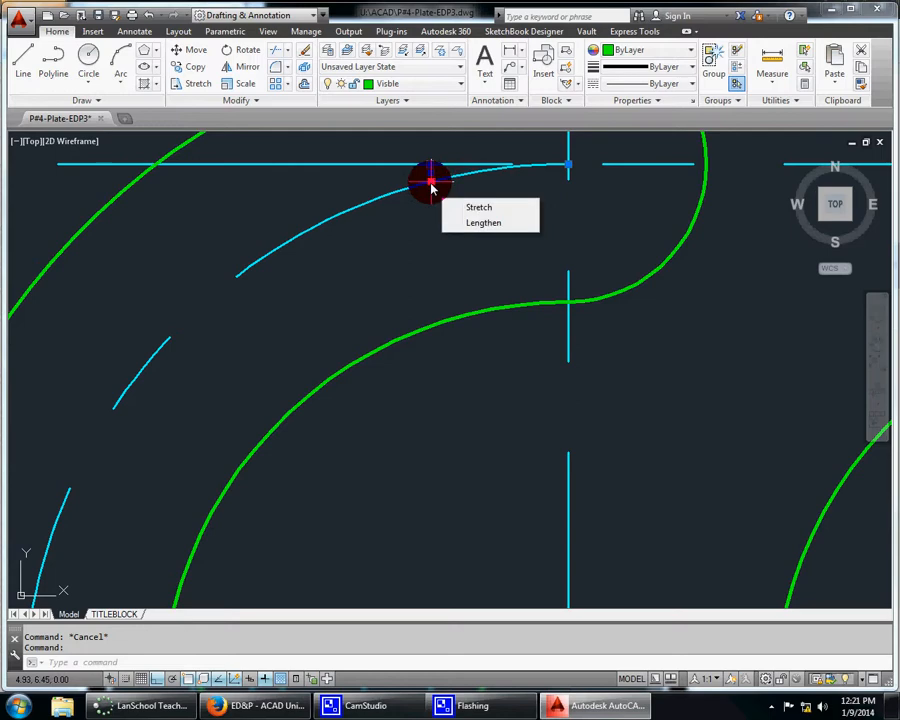
left_click(304, 50)
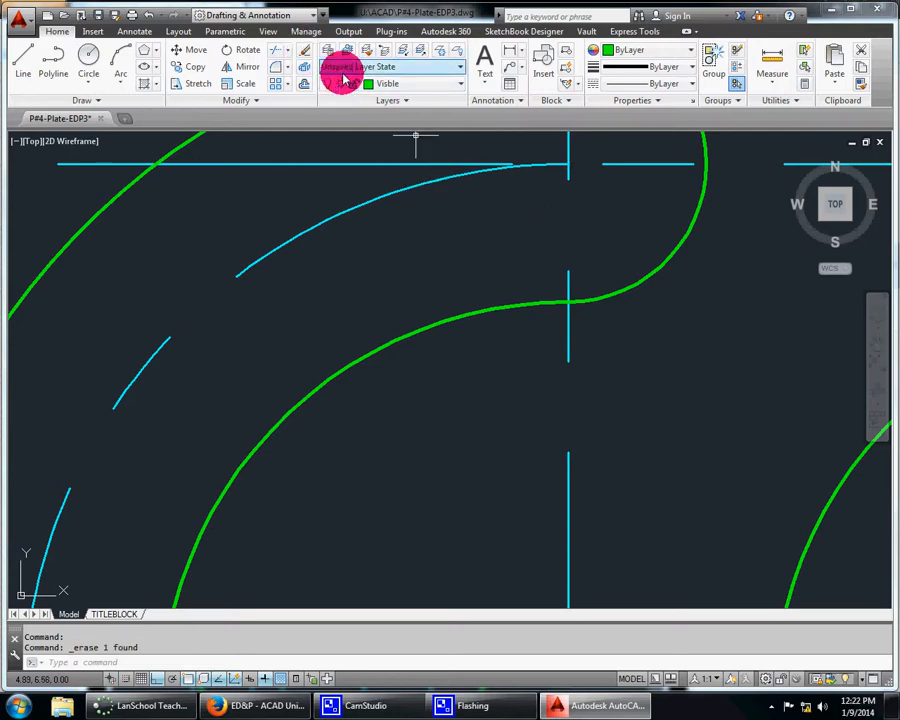
Step: Show the whole plate and open the Save As dialog for the drawing
left_click(877, 365)
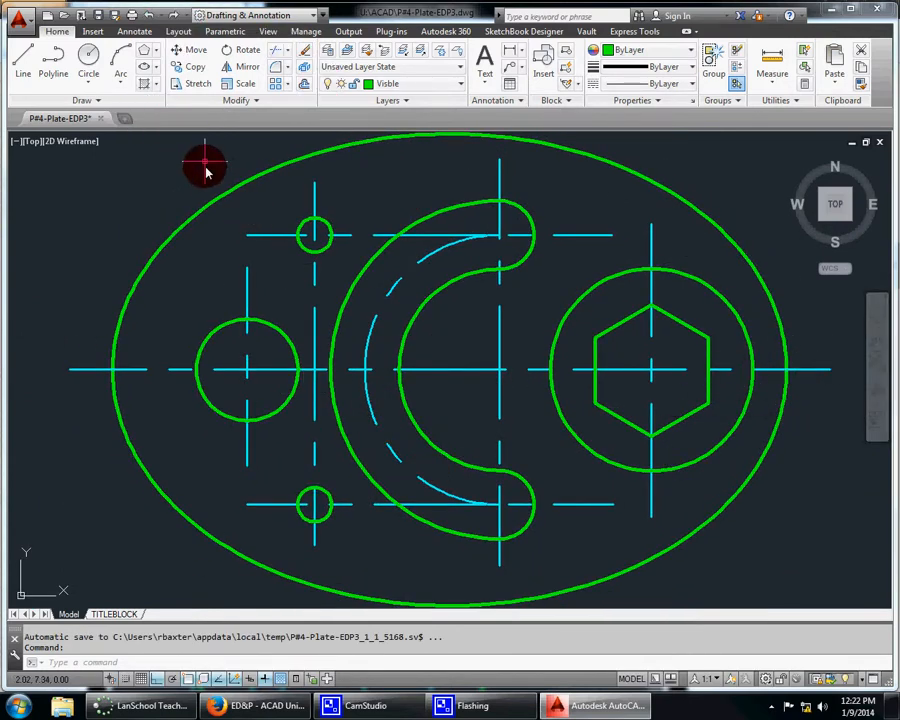
left_click(20, 18)
left_click(52, 188)
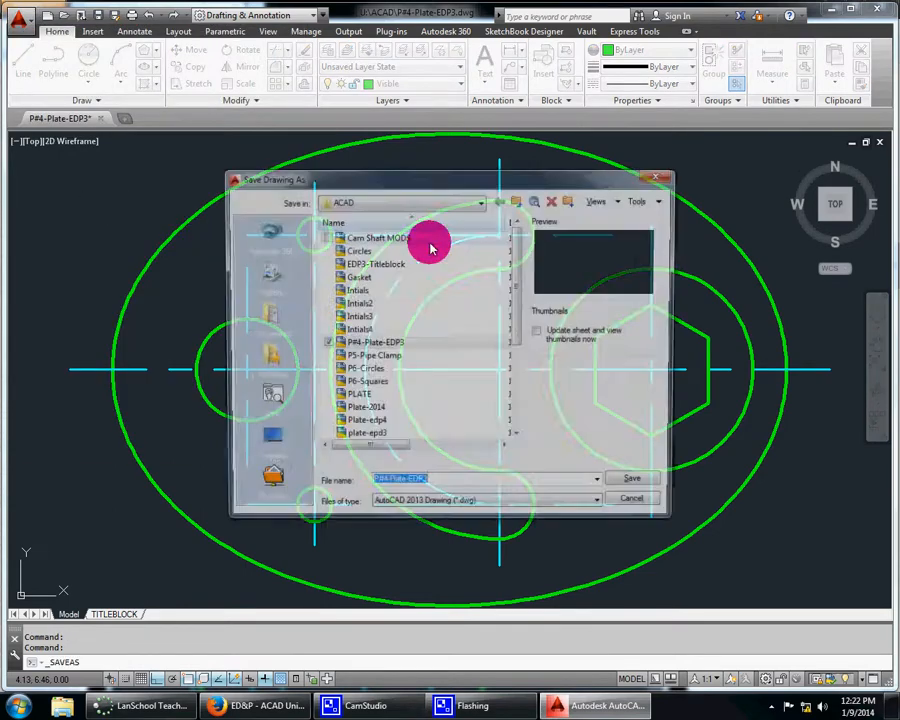